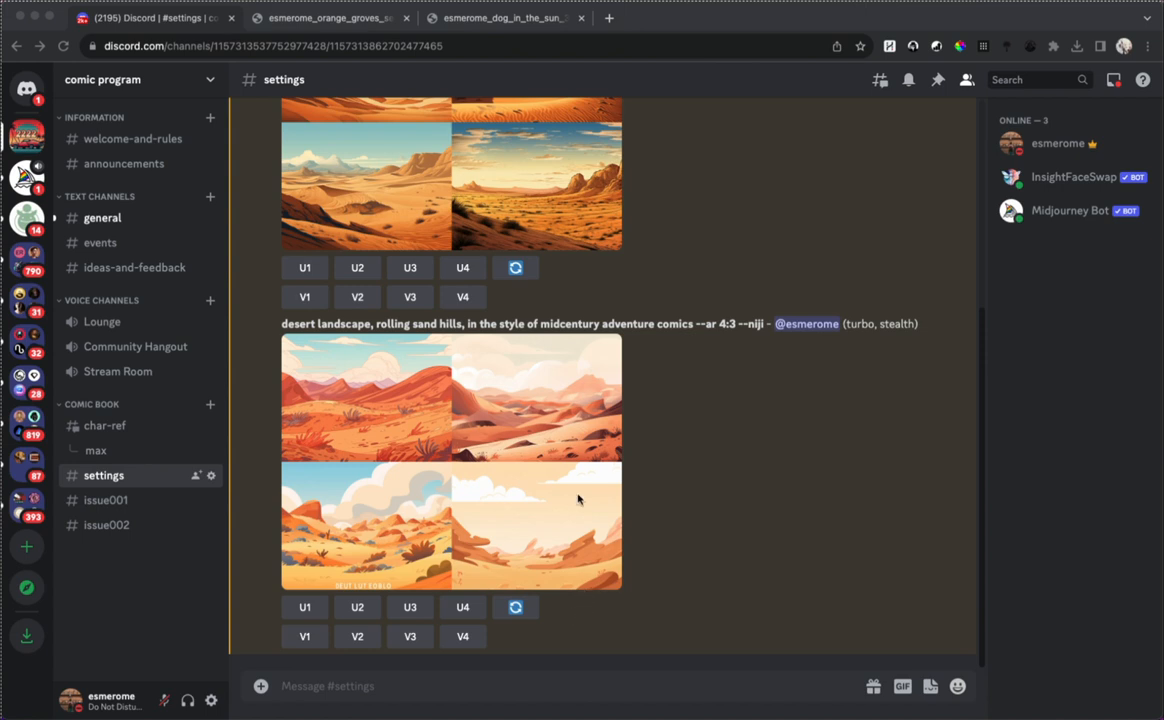
Upscale images 1, 2 and 3 of the latest desert landscape grid made with --niji
left_click(757, 490)
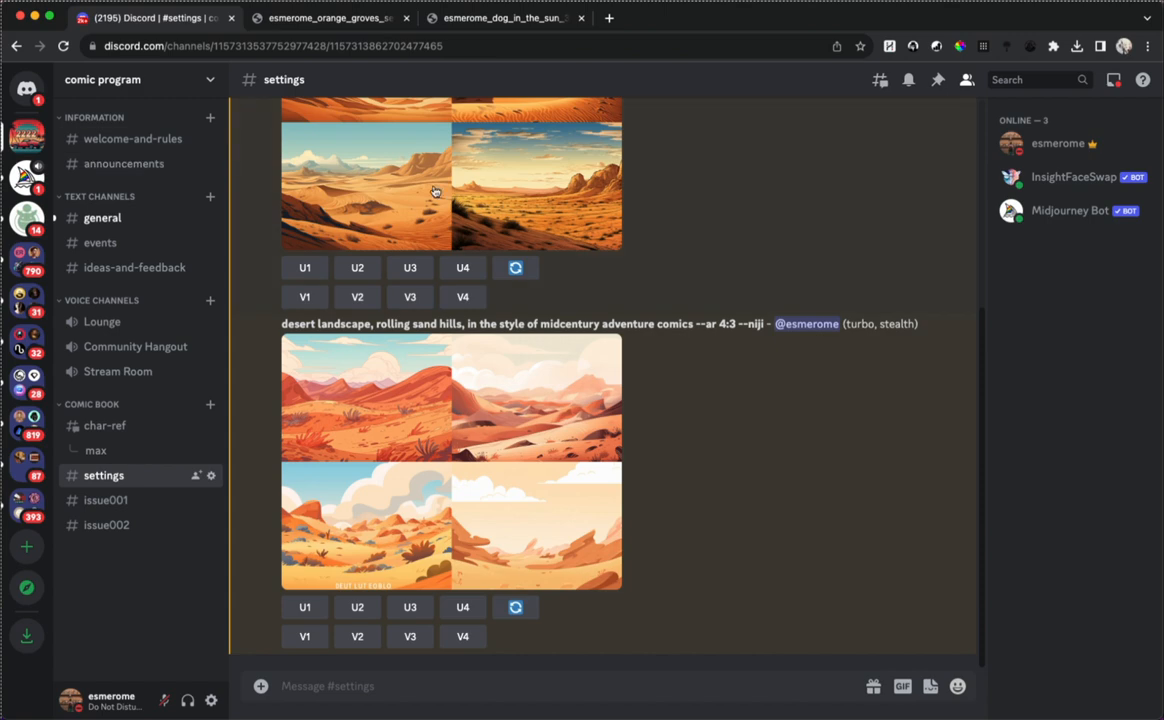
scroll(798, 512, "up", 5)
scroll(793, 495, "down", 5)
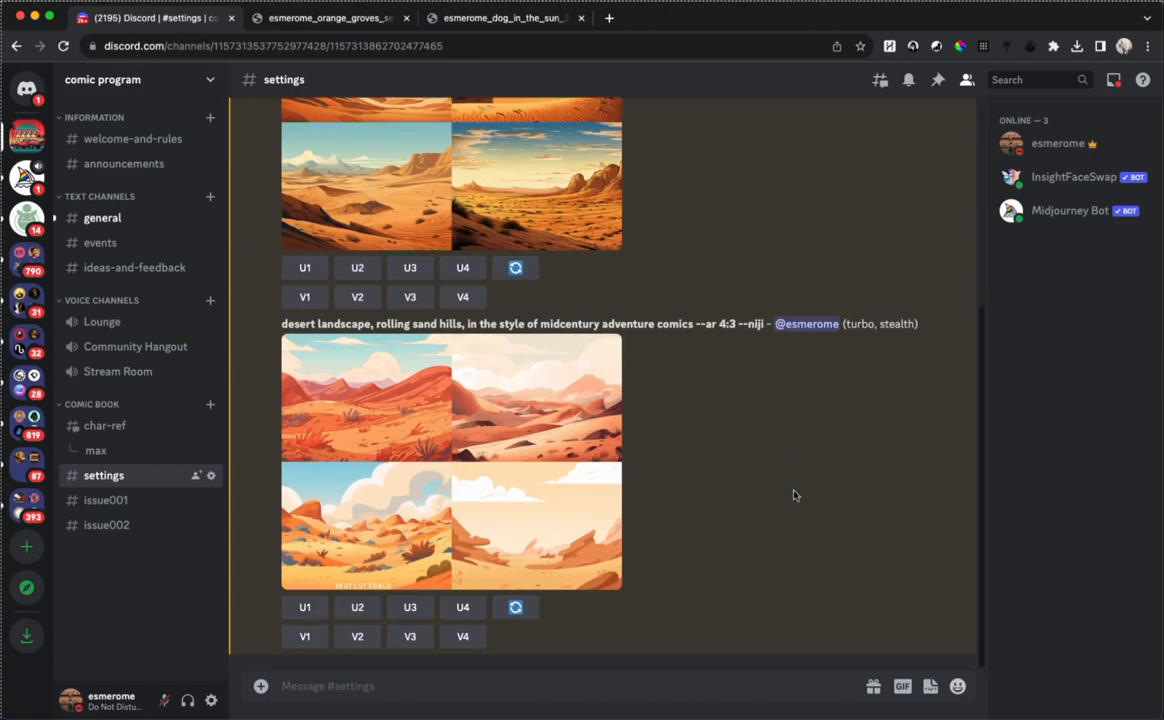
left_click(360, 607)
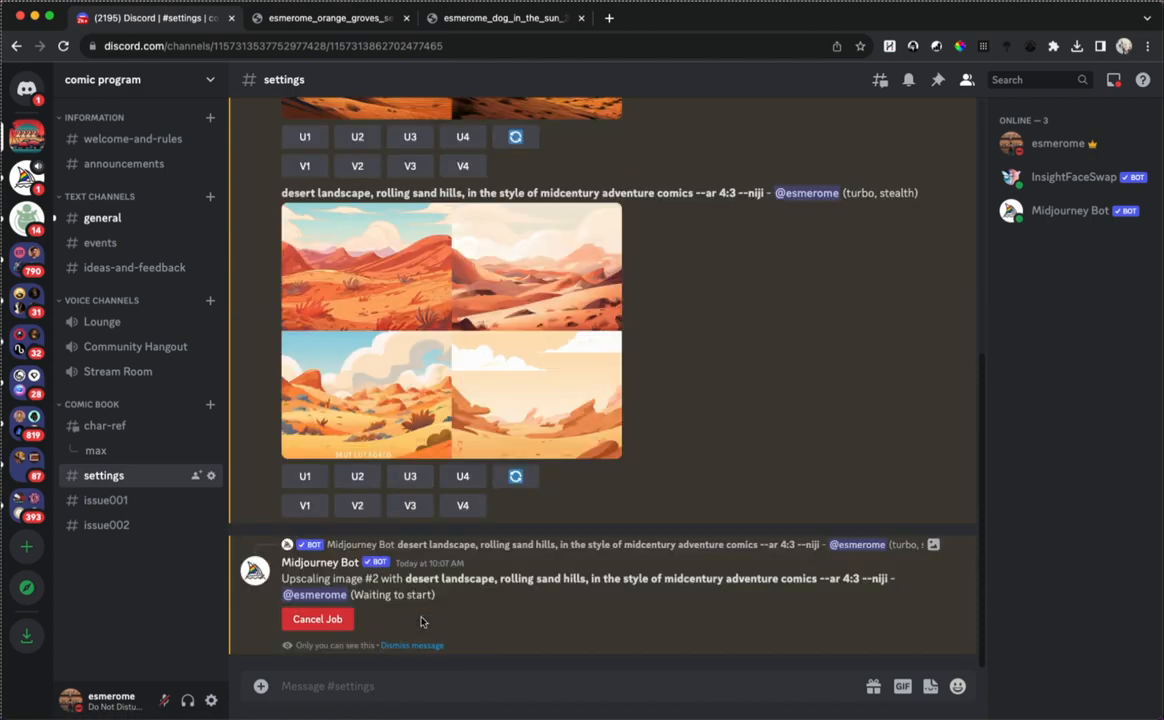
left_click(307, 476)
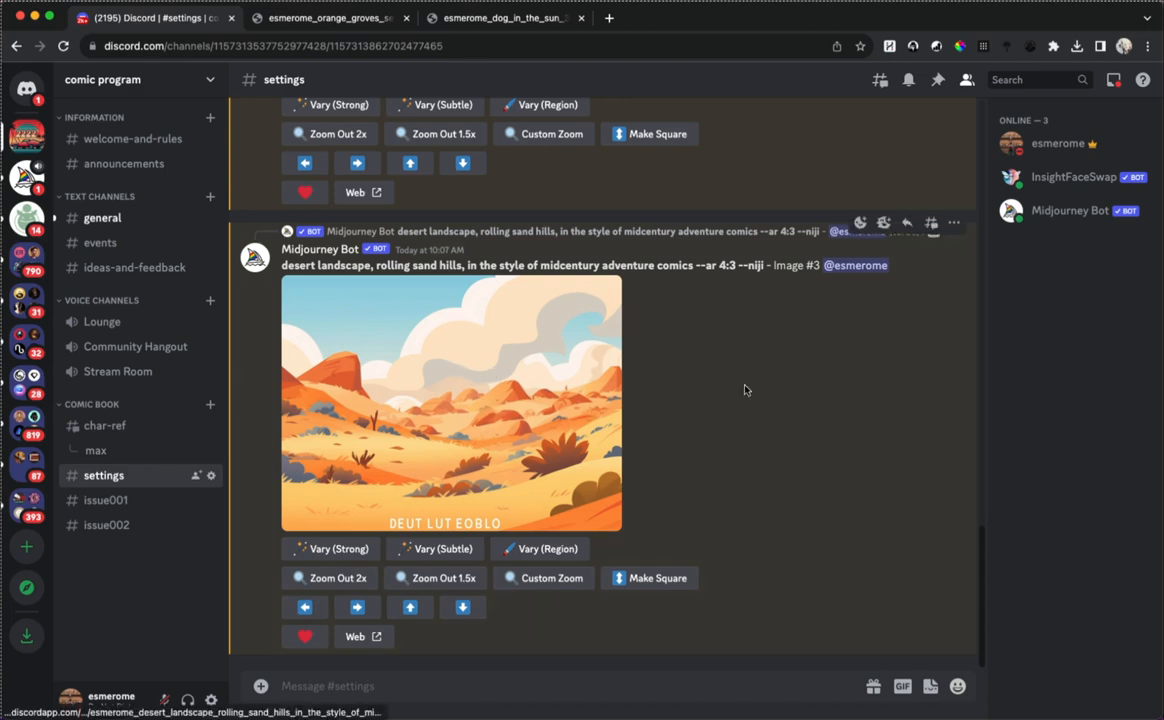
Submit a Vary (Region) job on upscaled desert image #3, selecting the stray lettering along its lower edge and keeping the prompt
scroll(787, 428, "up", 8)
scroll(787, 428, "down", 8)
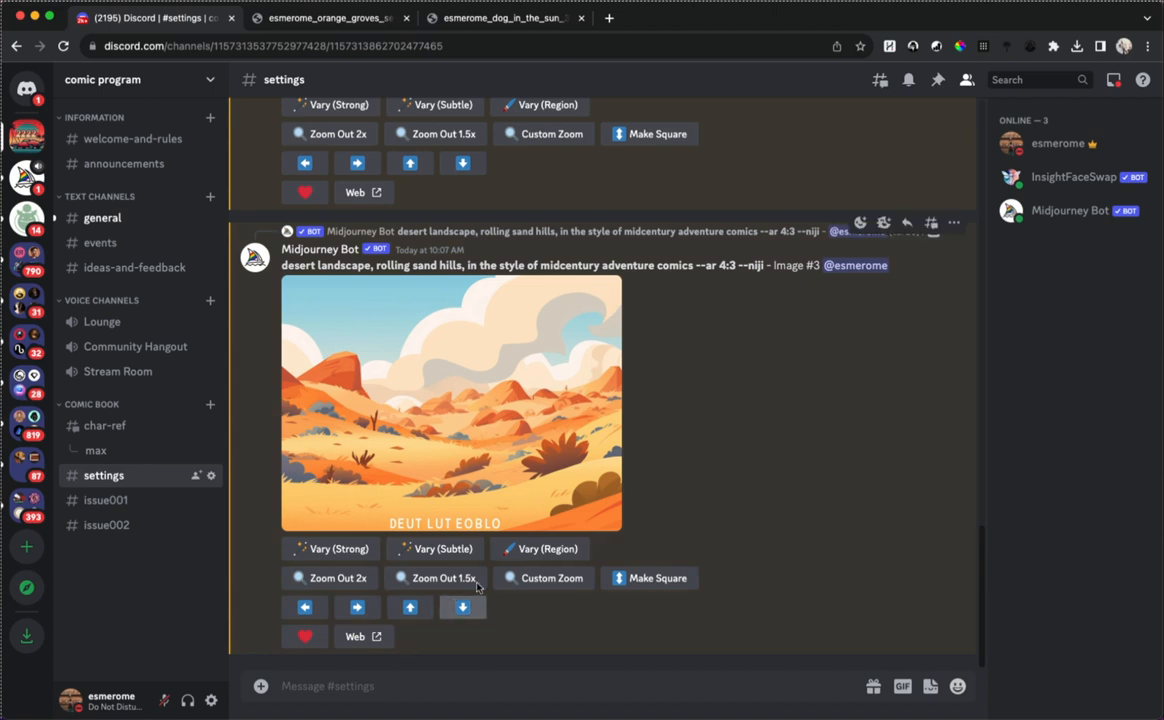
left_click(549, 554)
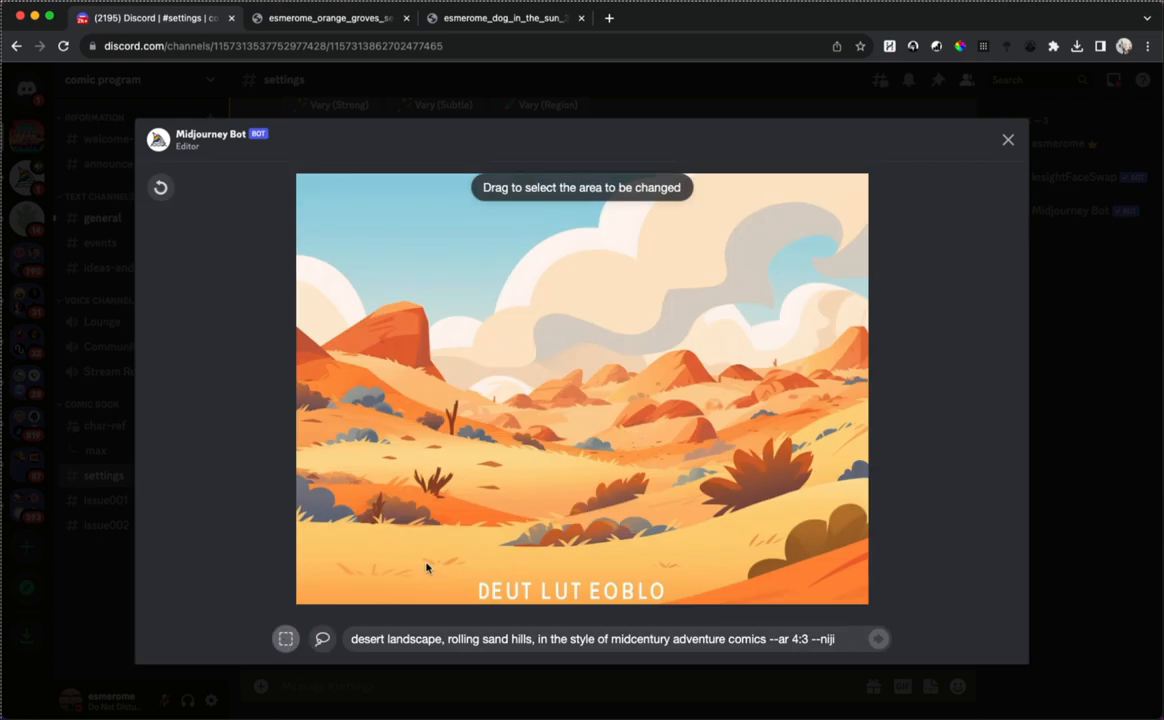
left_click_drag(426, 567, 689, 605)
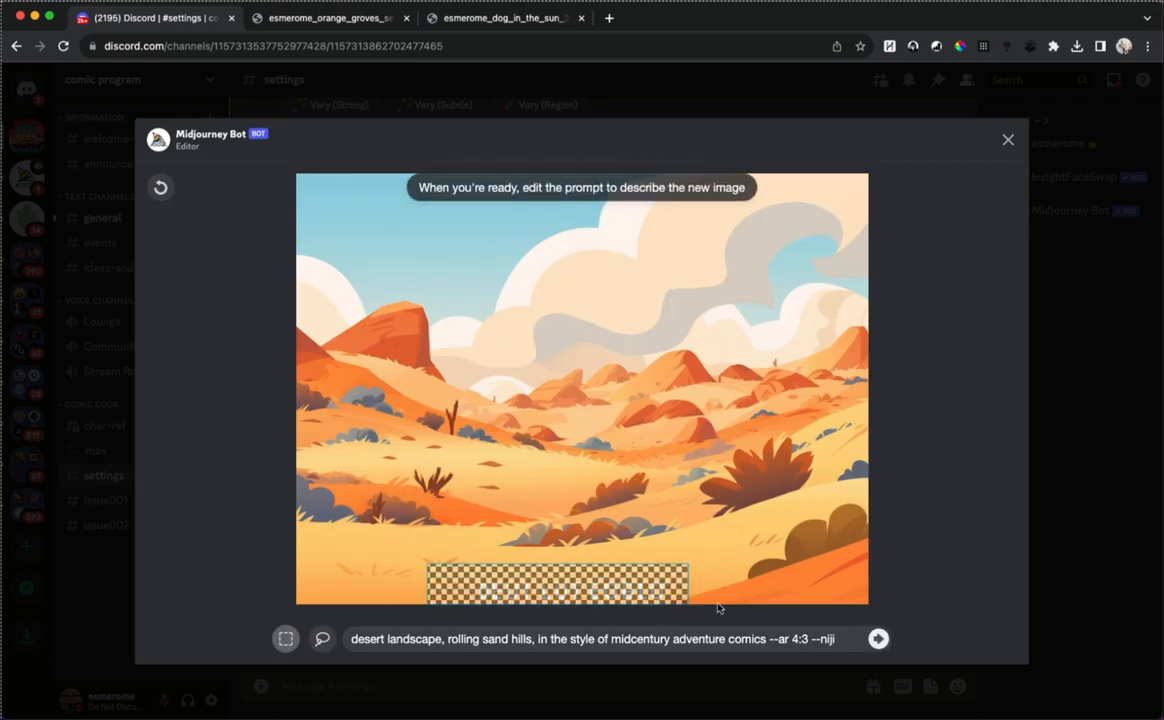
left_click(878, 638)
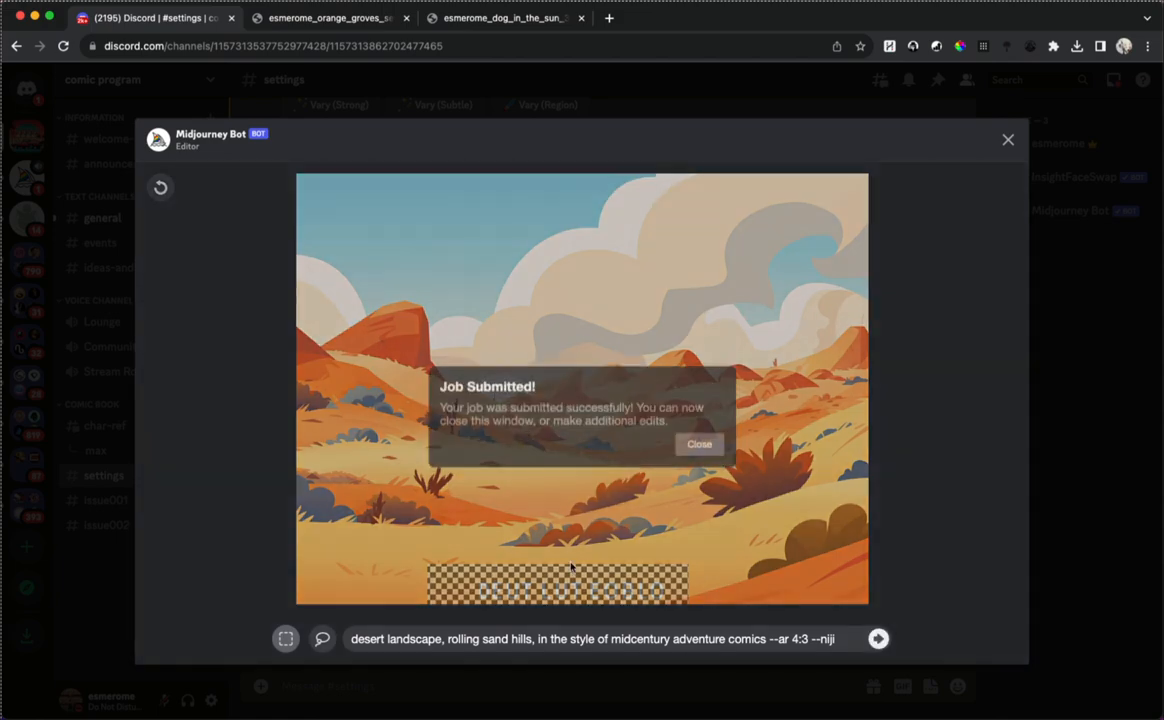
left_click(696, 444)
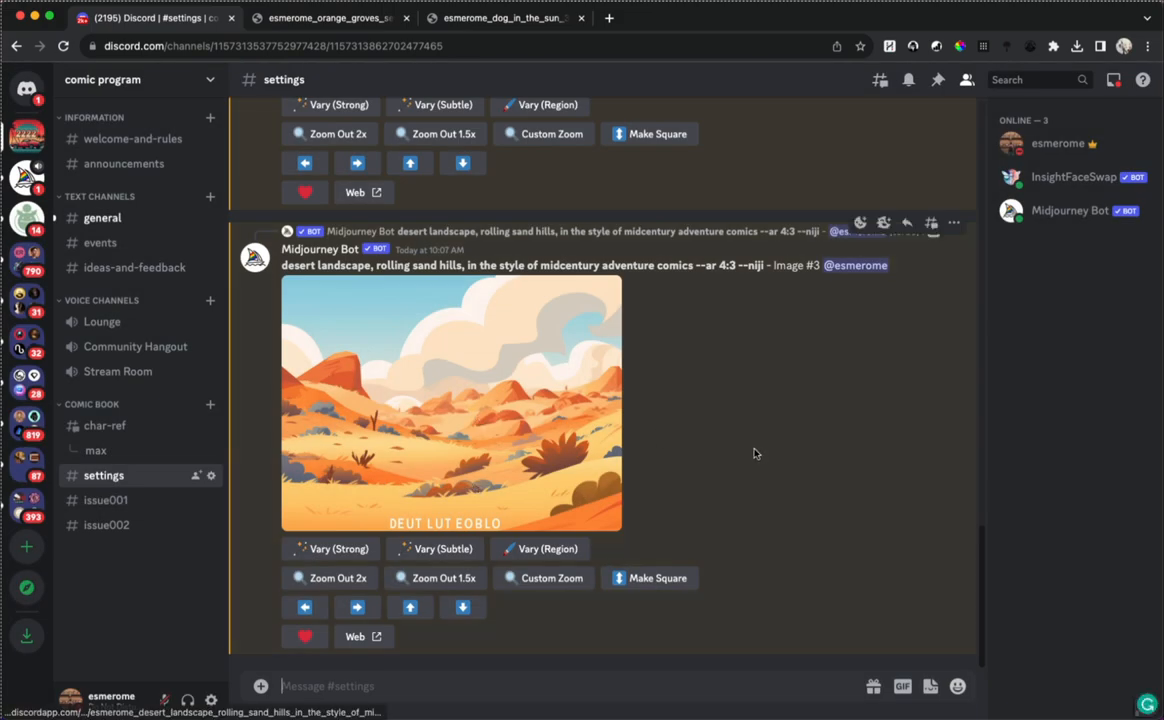
Open upscaled desert image #1 at full size in its own browser tab and copy its web address
scroll(748, 543, "up", 6)
scroll(814, 490, "down", 7)
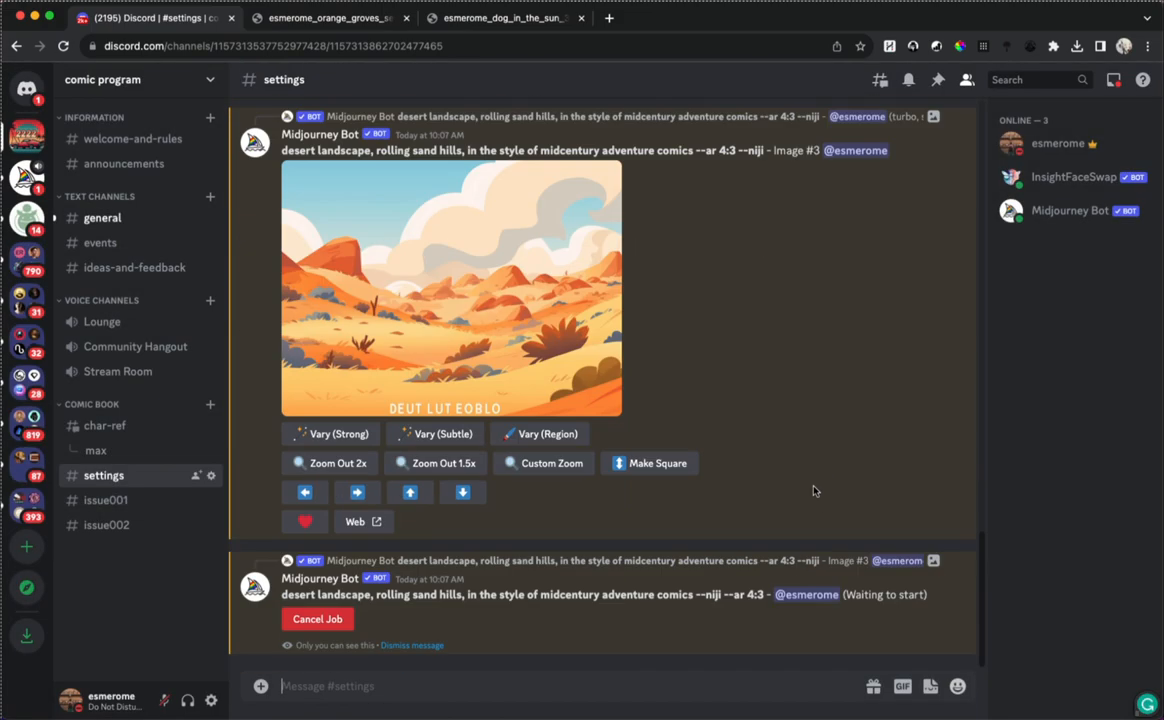
scroll(650, 398, "up", 4)
scroll(604, 402, "up", 2)
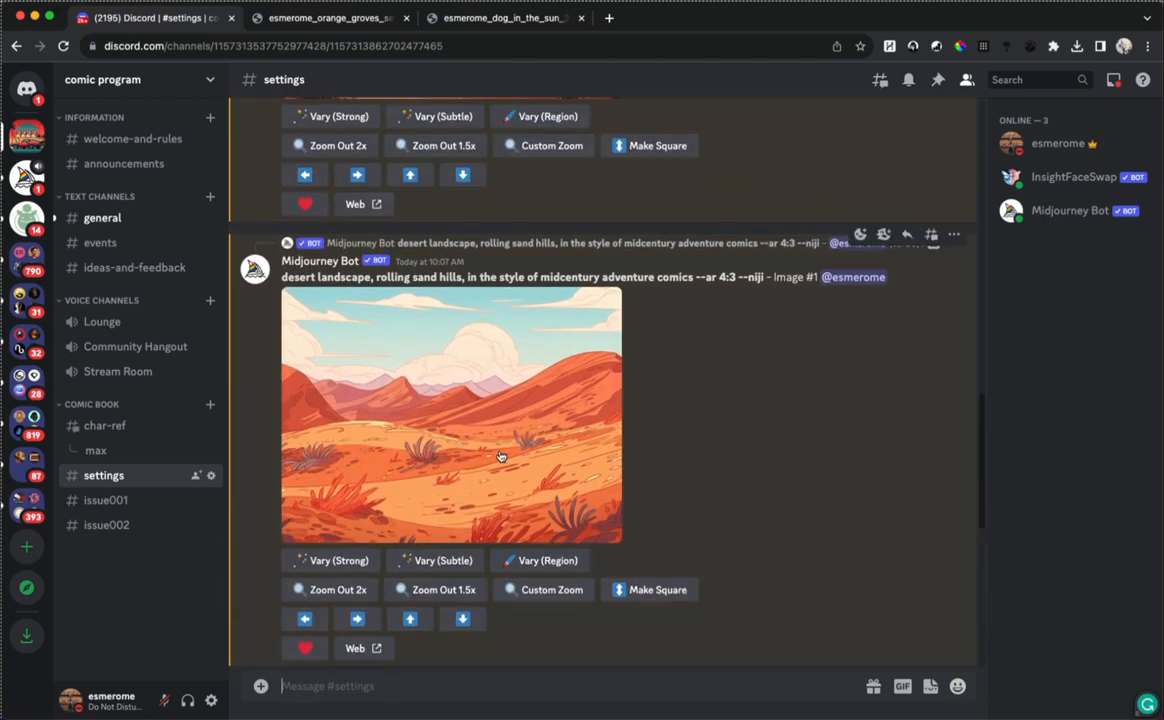
left_click(454, 408)
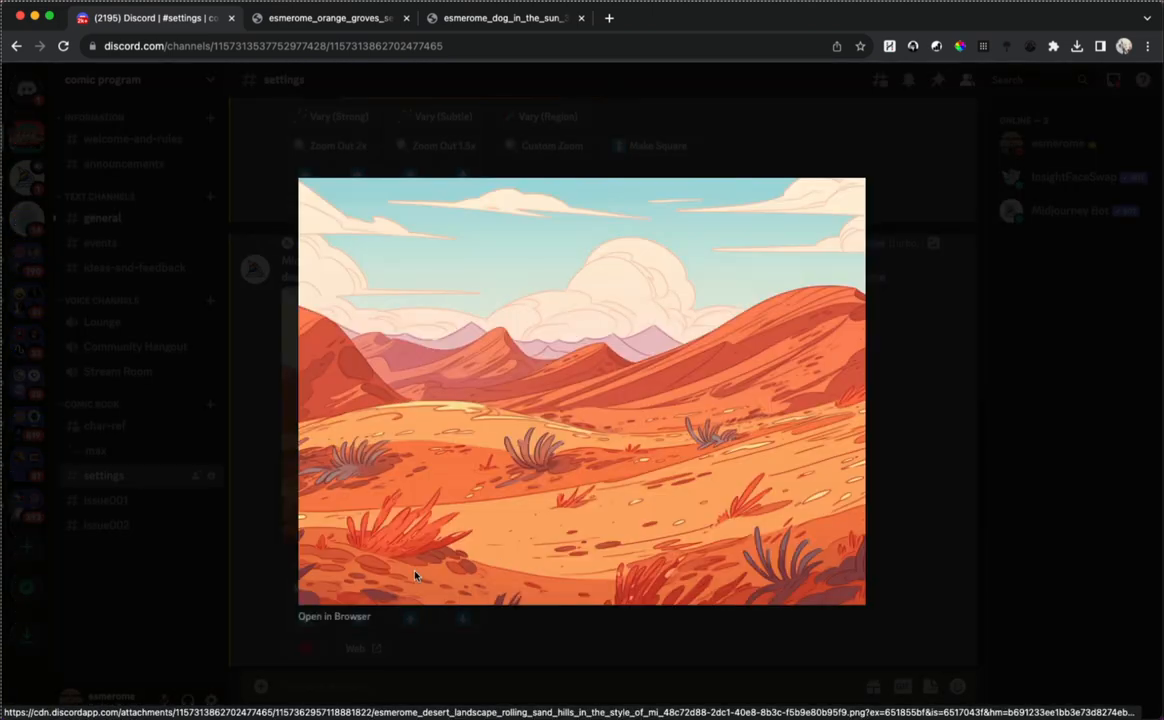
left_click(336, 617)
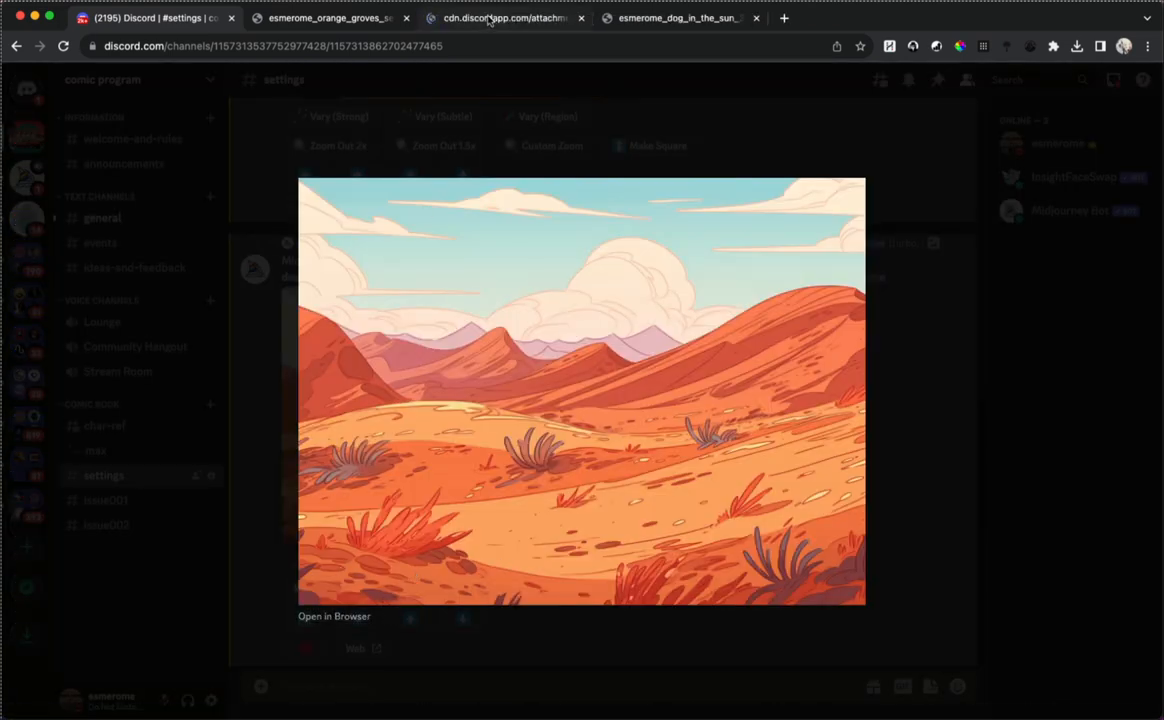
left_click(489, 20)
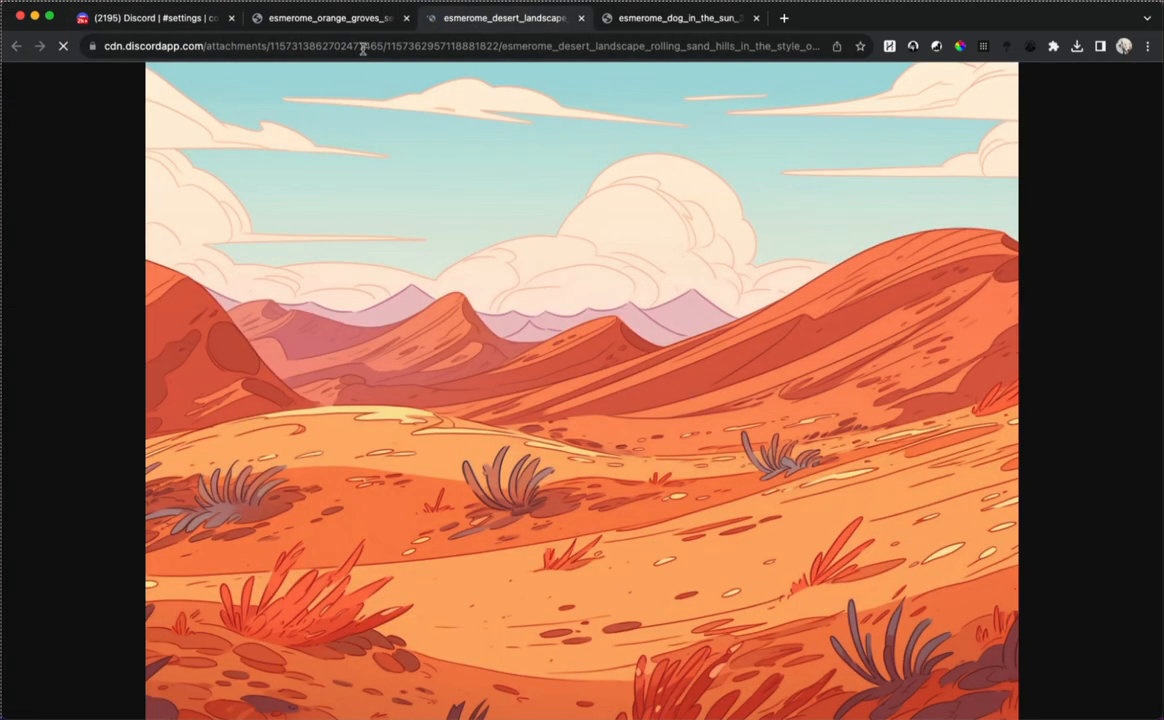
left_click(362, 47)
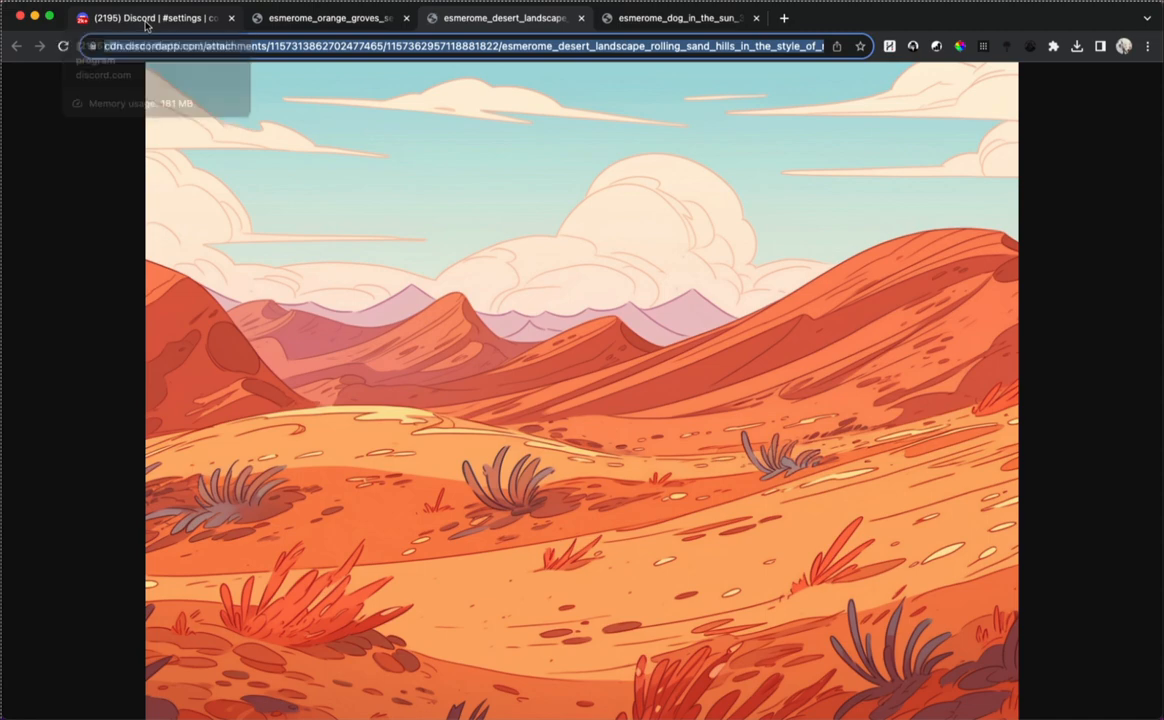
Start an /imagine prompt in the settings channel with the copied image address, removing everything after ".png"
left_click(146, 22)
left_click(956, 398)
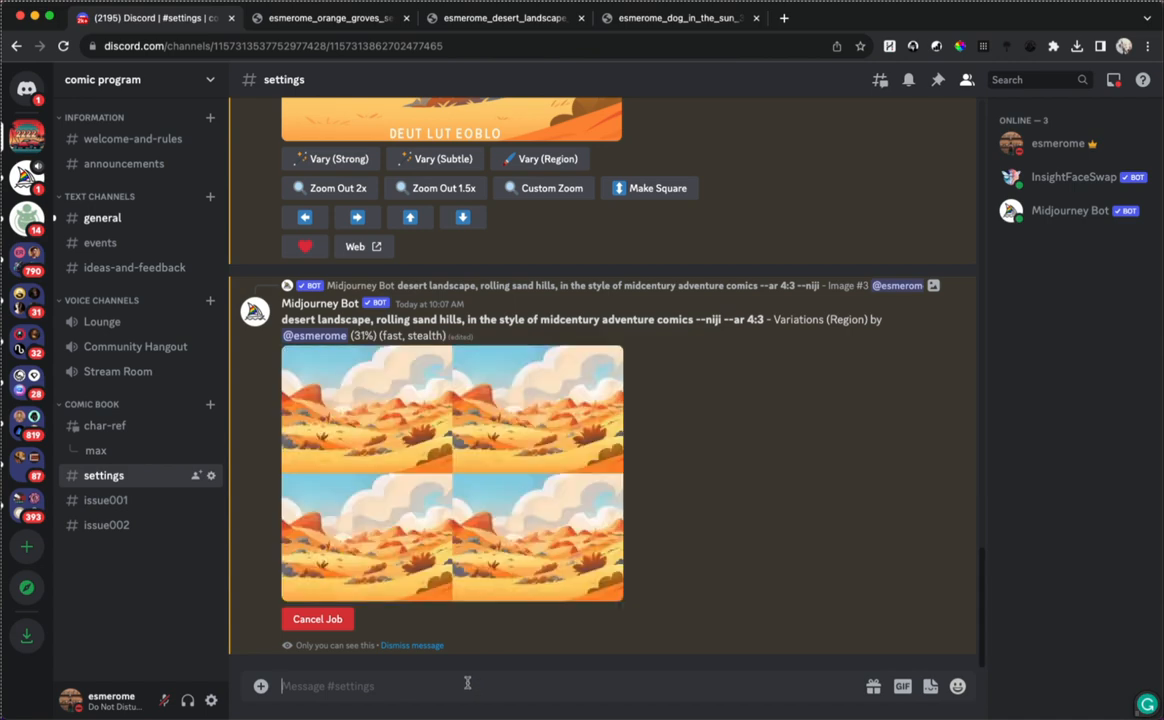
type("/")
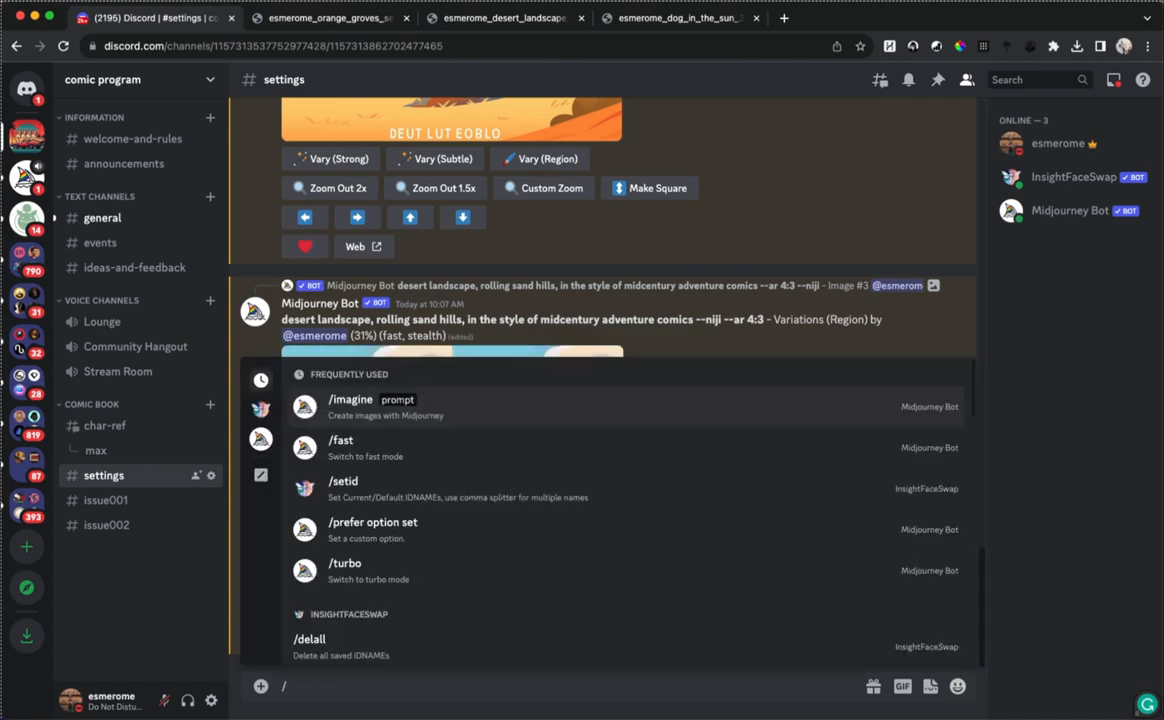
type("imagine")
key("Tab")
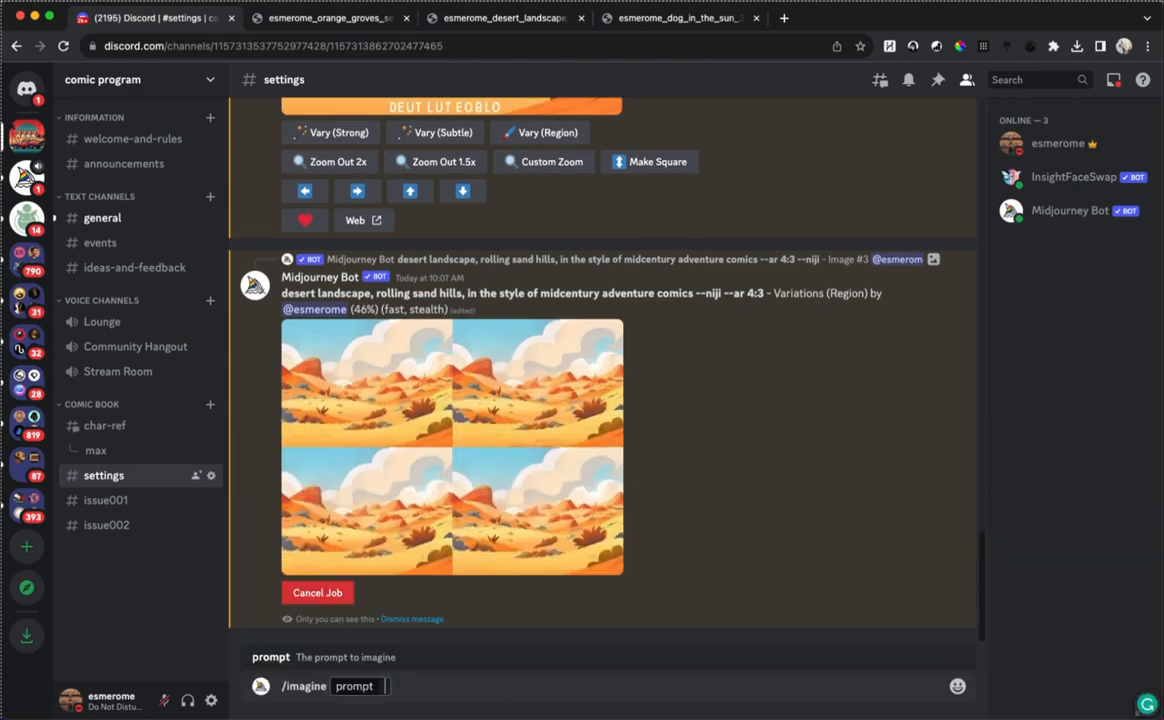
key("super+v")
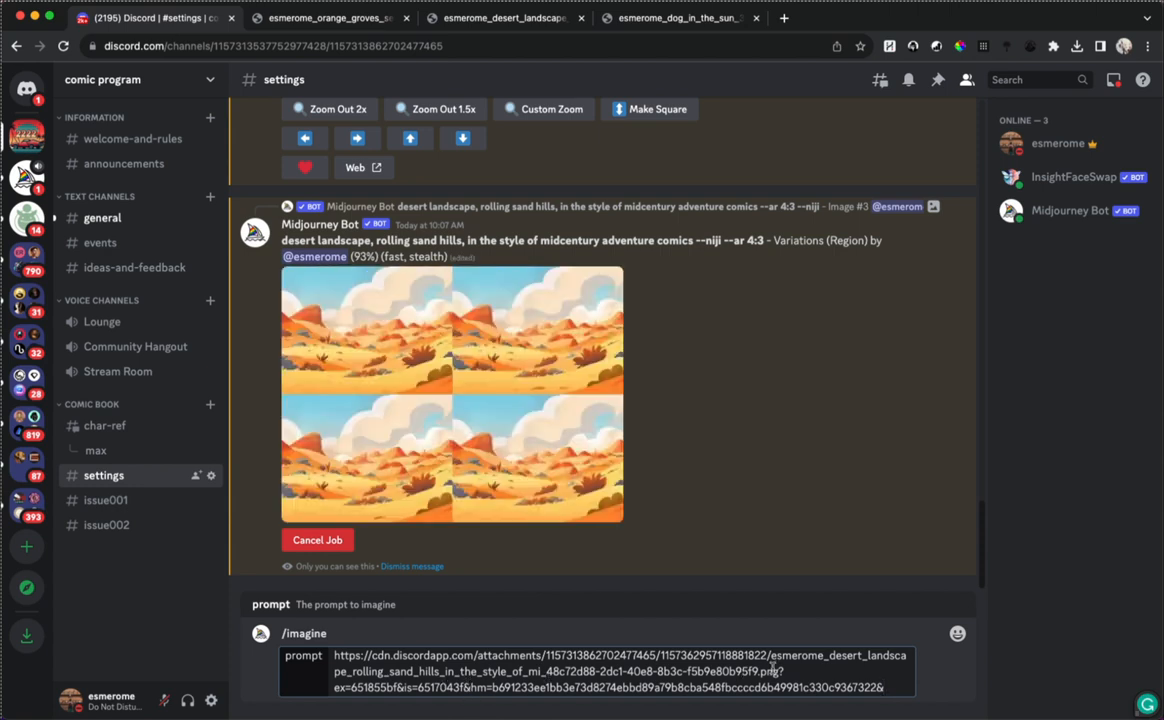
left_click_drag(781, 672, 908, 708)
key("BackSpace")
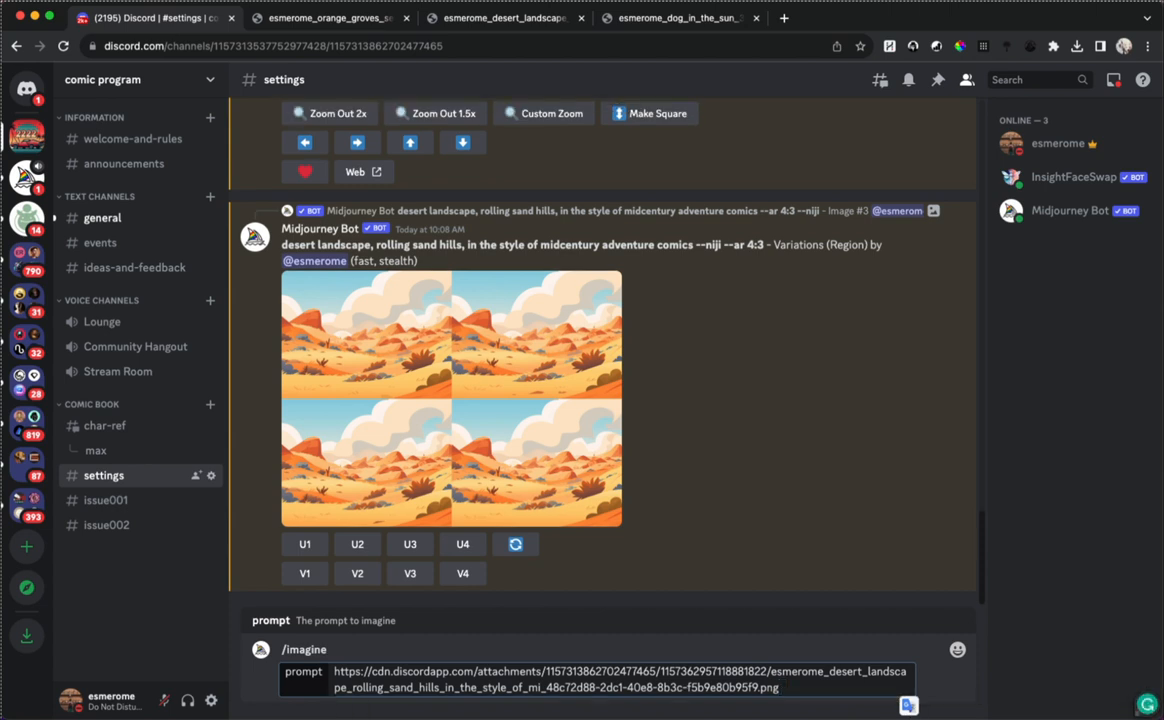
Add "town on the edge of the desert, in the style of midcentury adventure comics --niji --ar 4:3" after the image address
type("town on the edge of the desert")
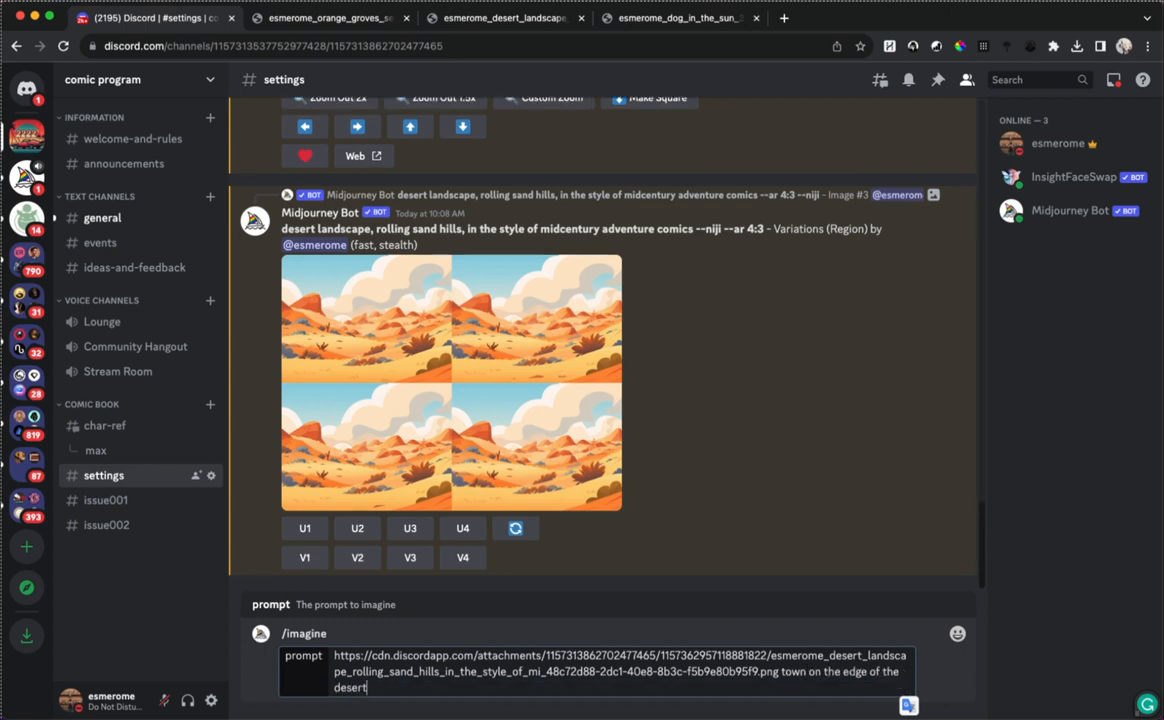
type(", in the style of midcent")
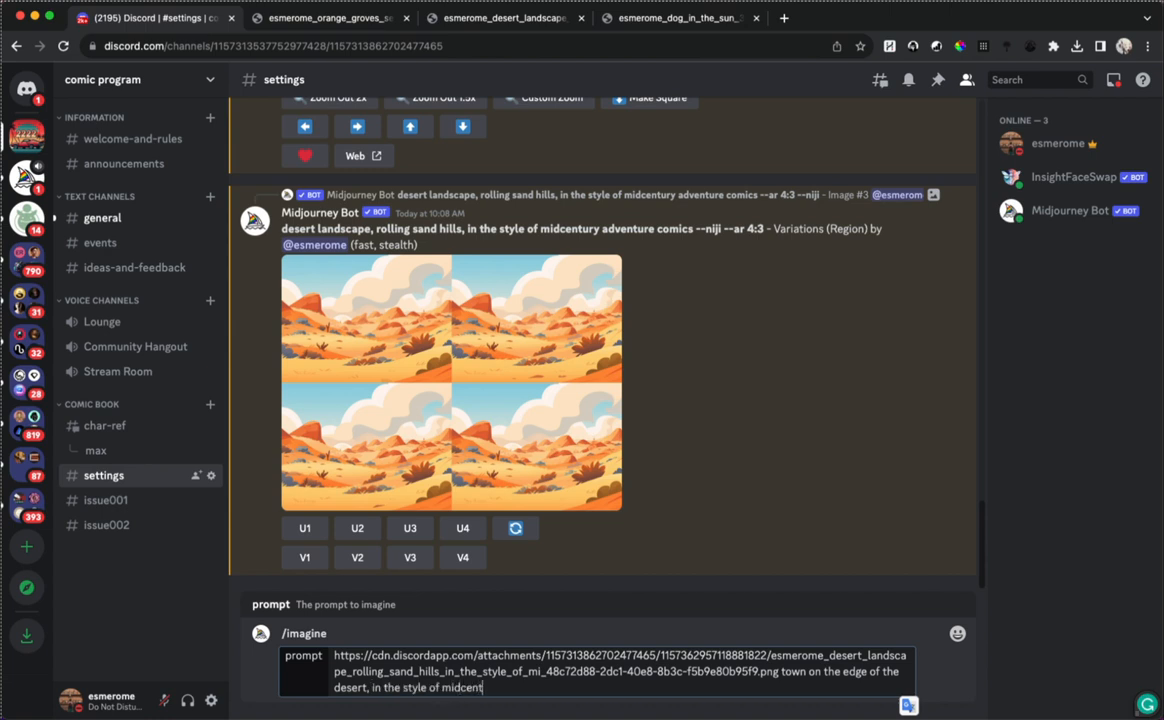
type("ury adventure comics")
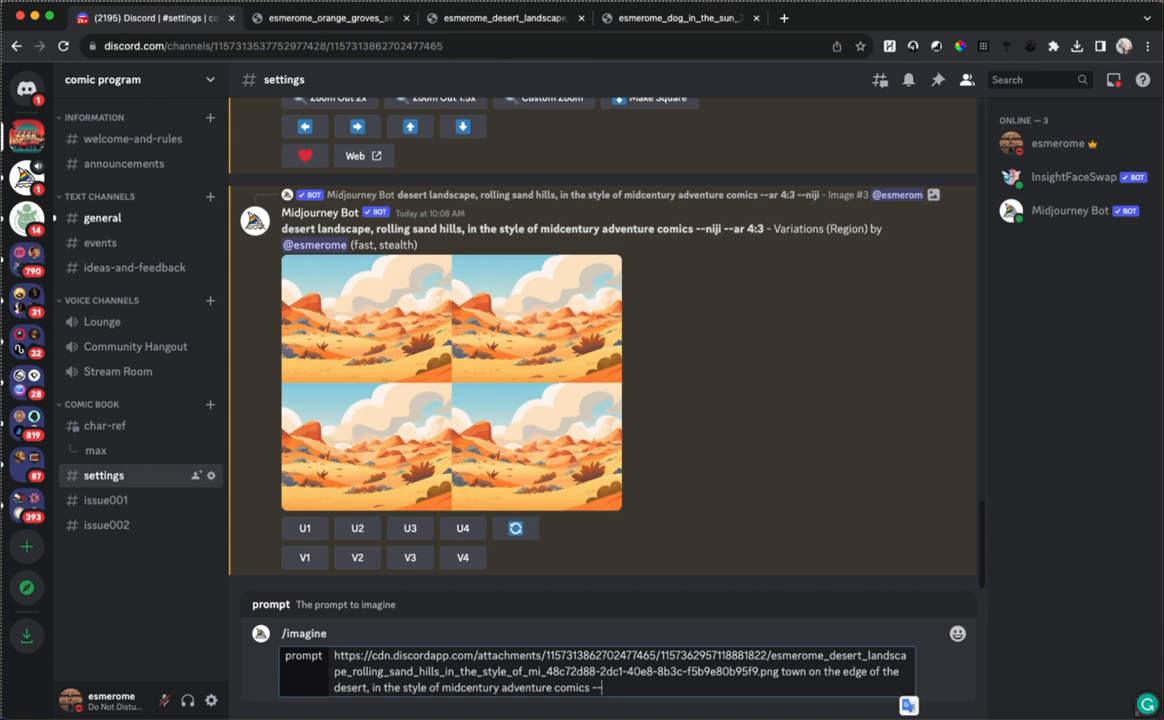
type("--niji --ar 4:3")
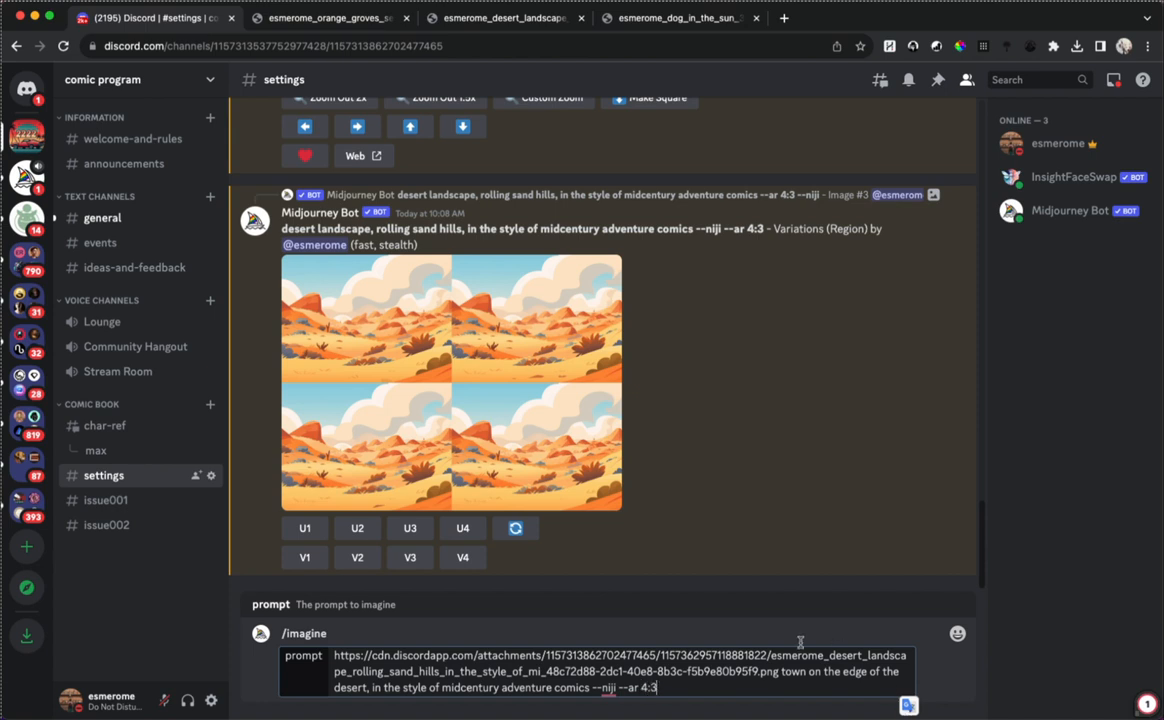
Insert ":: black cat perched on a roof" into the prompt before the --niji parameter
left_click(591, 688)
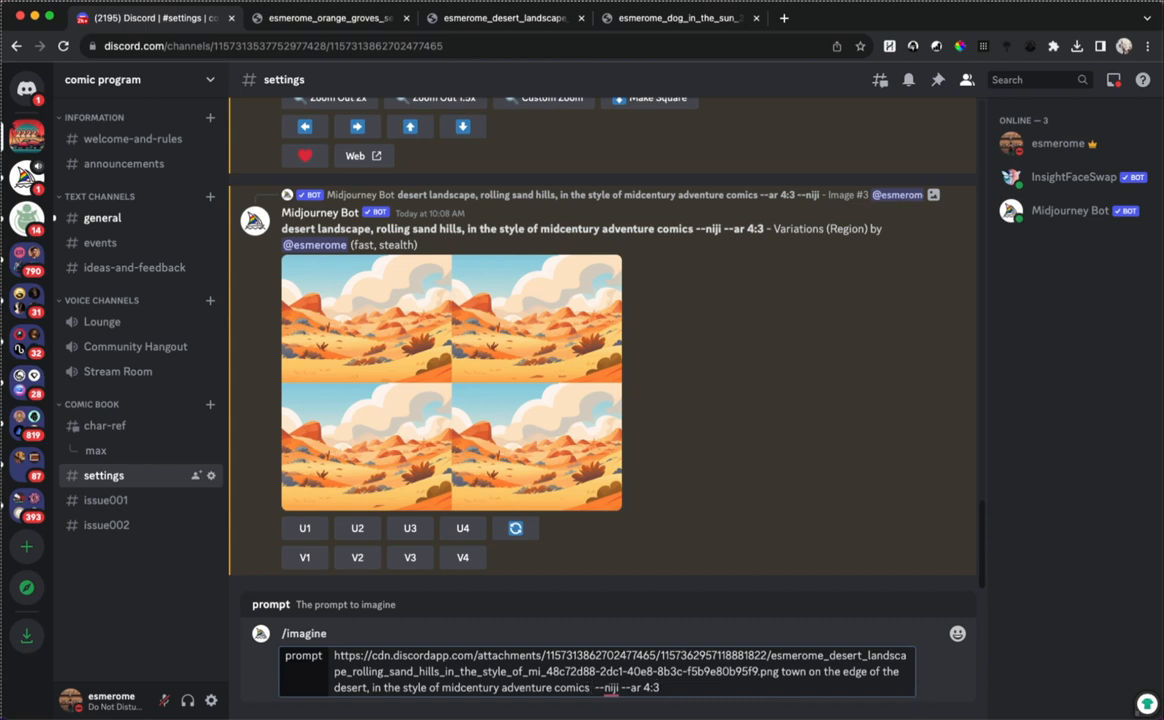
type("::")
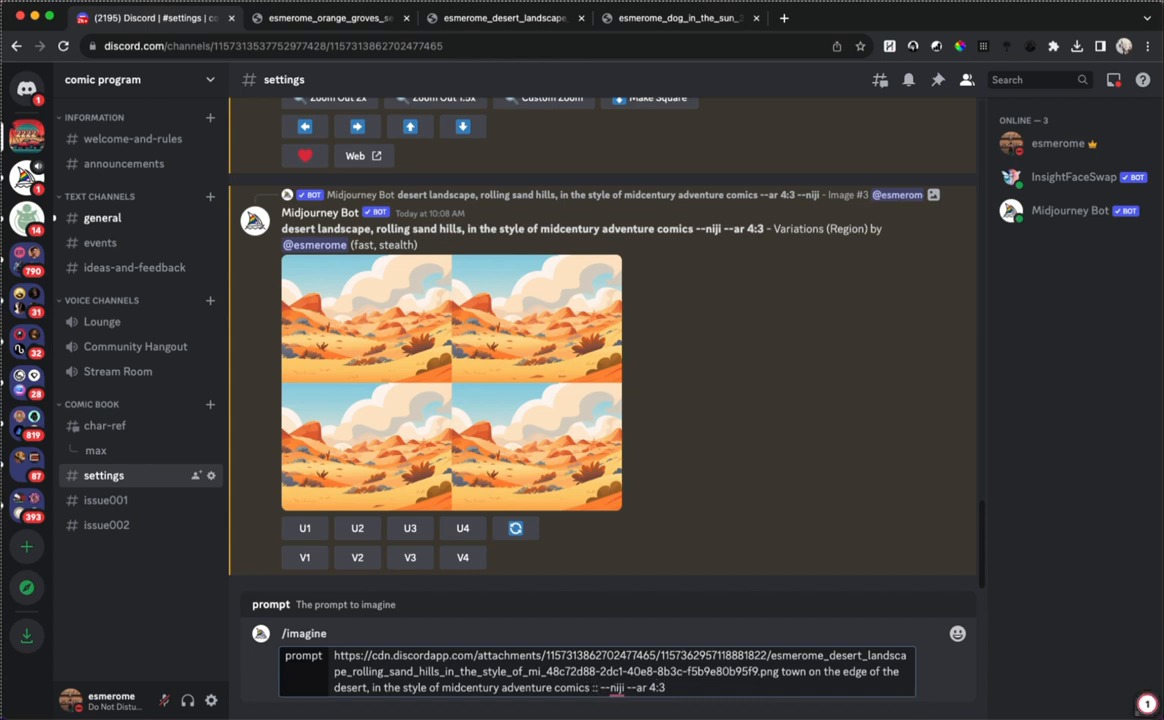
type("black cat wa")
type("ndering throu")
type("gh the")
key("BackSpace")
key("BackSpace")
key("BackSpace")
key("BackSpace")
key("BackSpace")
key("BackSpace")
key("BackSpace")
key("BackSpace")
key("BackSpace")
key("BackSpace")
key("BackSpace")
key("BackSpace")
key("BackSpace")
key("BackSpace")
key("BackSpace")
key("BackSpace")
key("BackSpace")
key("BackSpace")
key("BackSpace")
key("BackSpace")
key("BackSpace")
type("perched on a roof")
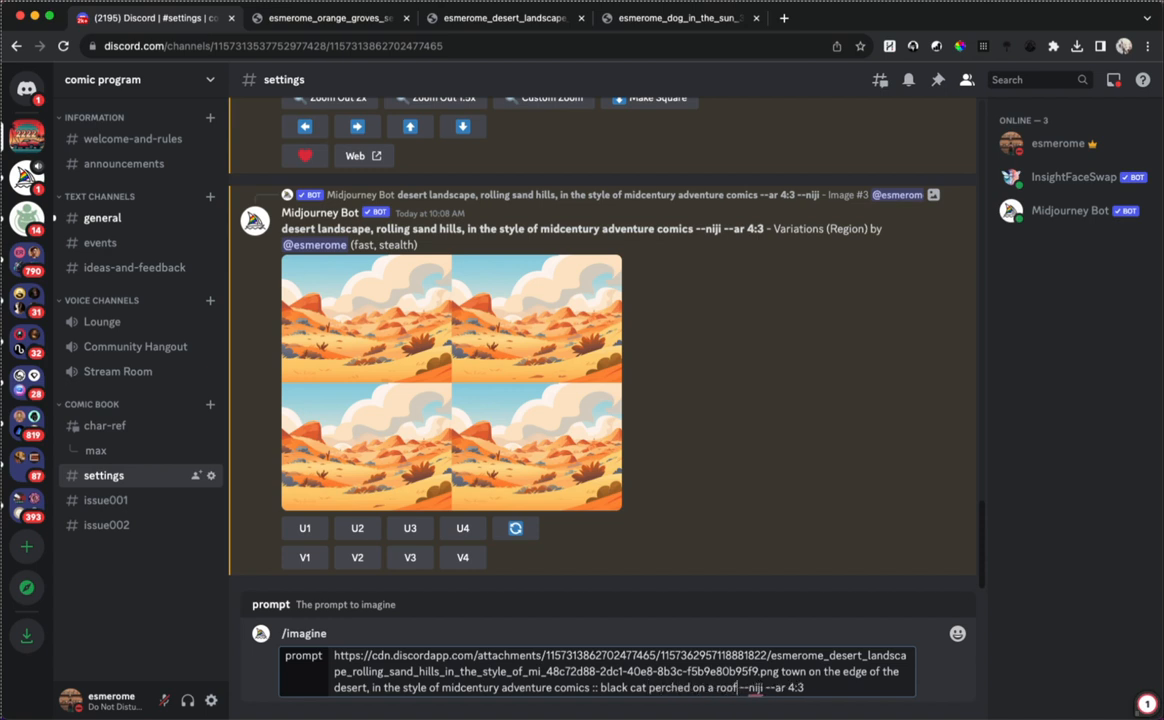
Copy the entire /imagine prompt and submit it to Midjourney
key("super+a")
key("super+c")
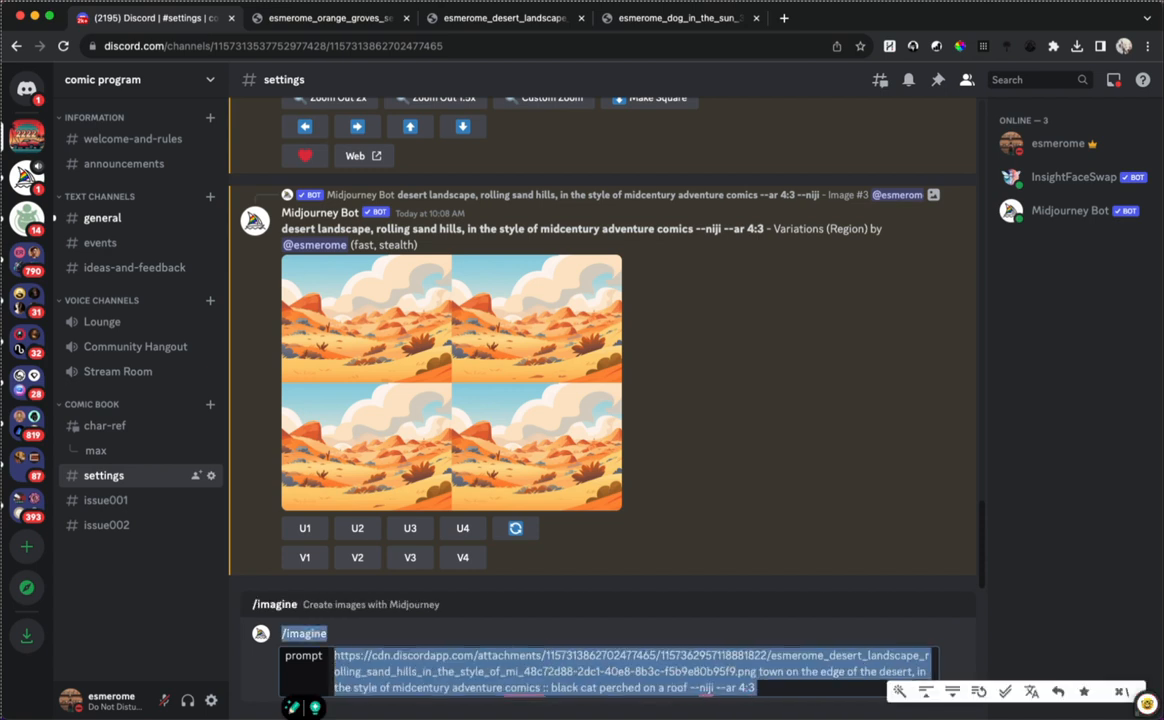
key("Return")
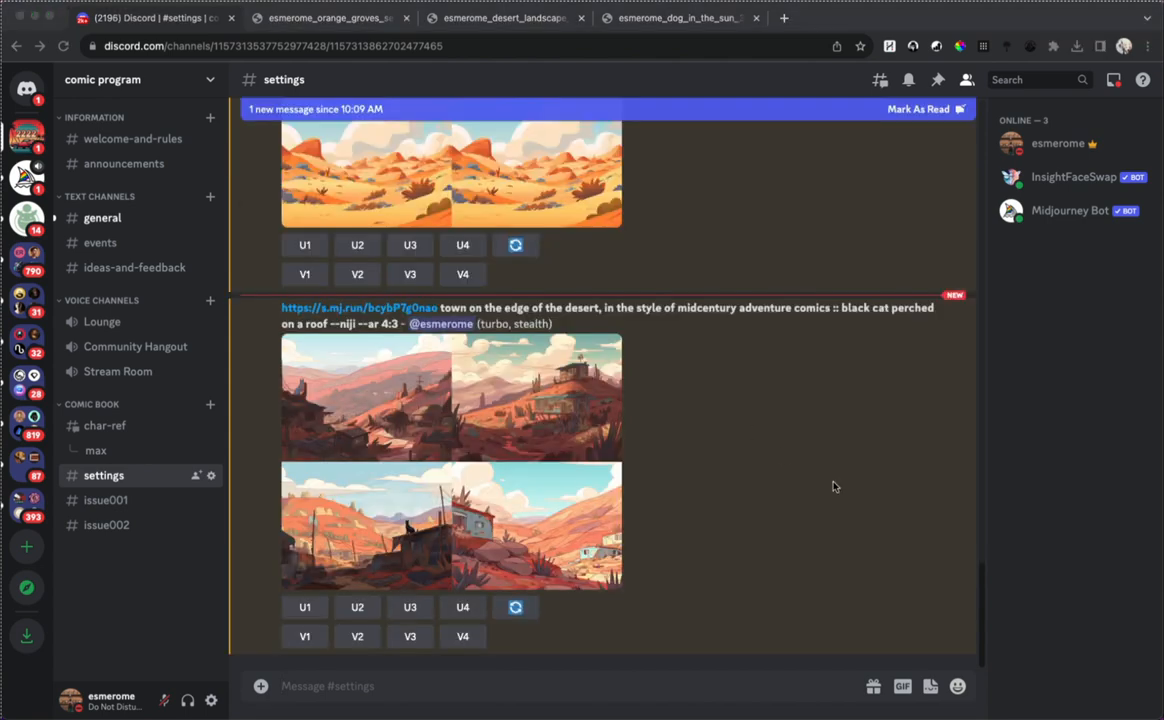
Upscale all four images of the desert town grid and review the enlarged results
left_click(815, 487)
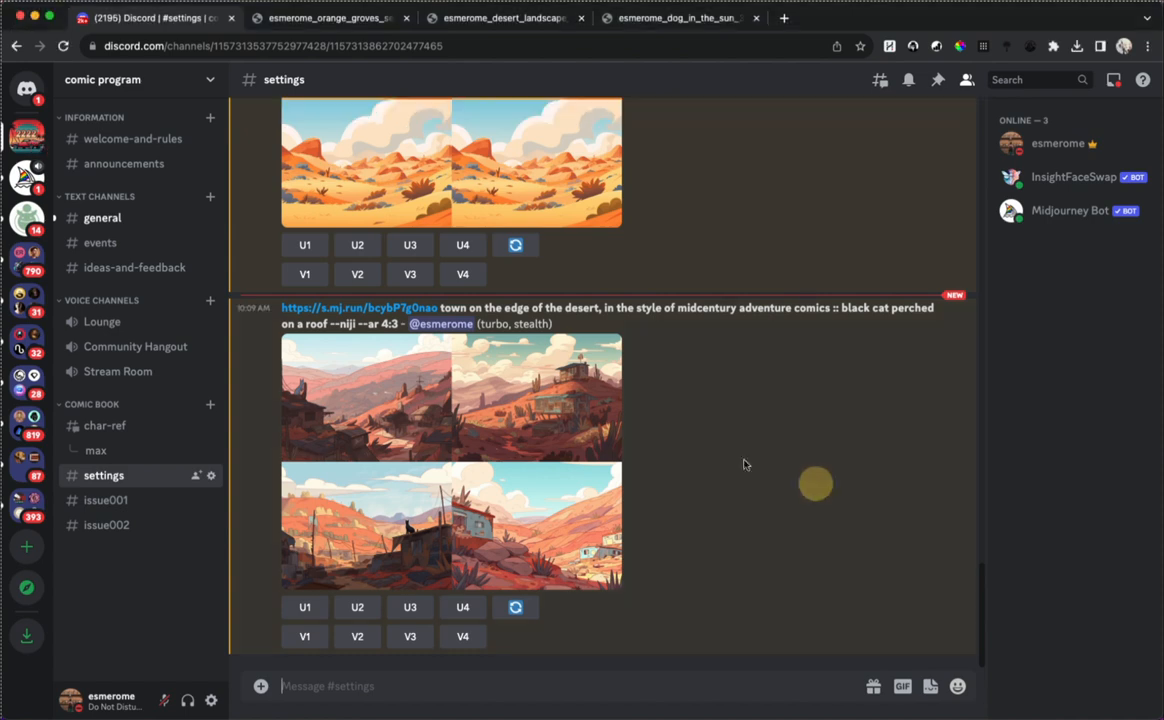
left_click(409, 609)
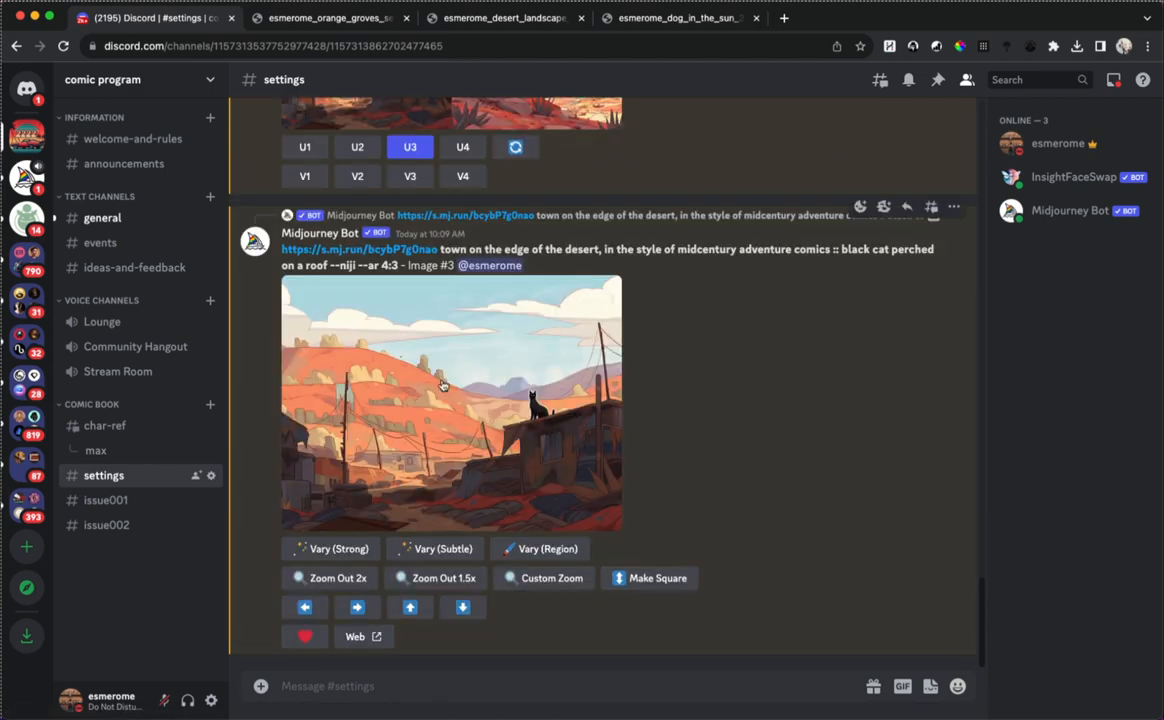
left_click(301, 414)
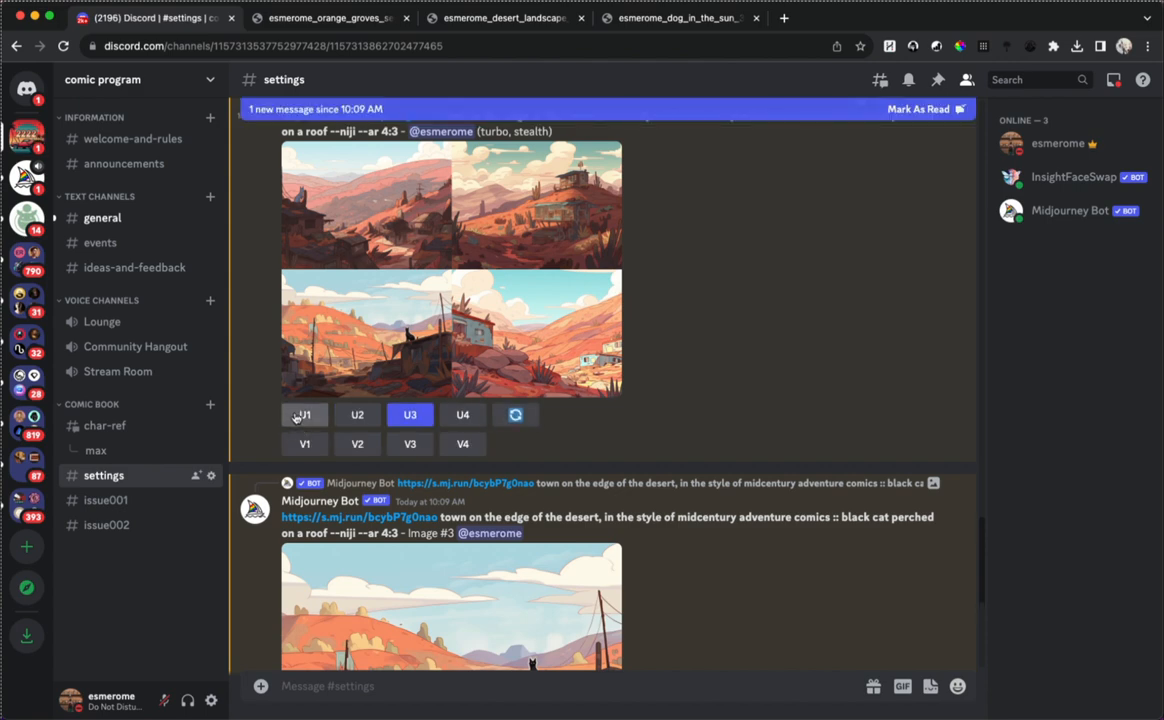
left_click(462, 414)
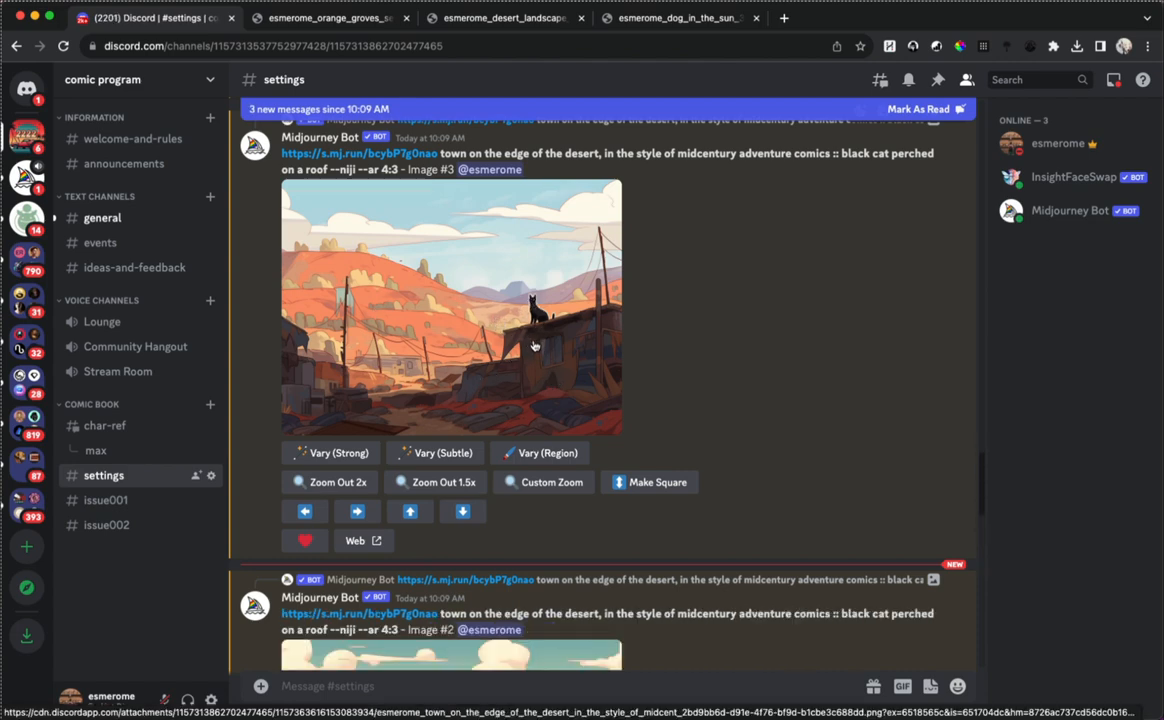
scroll(500, 360, "down", 5)
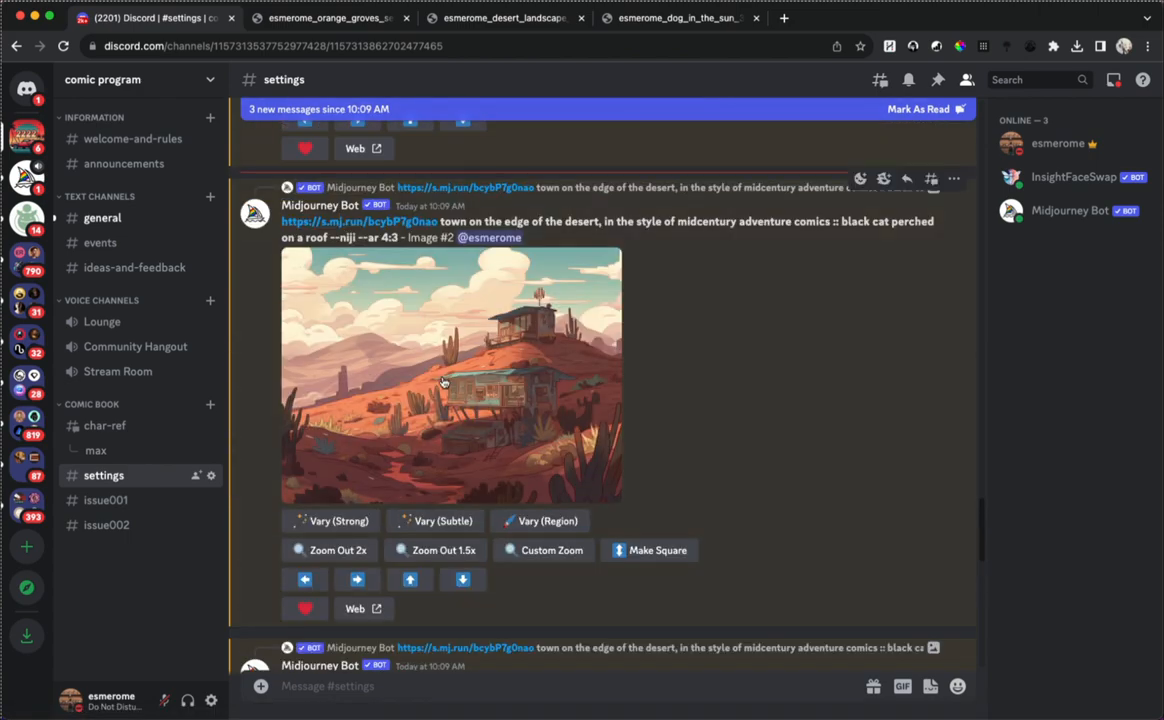
scroll(444, 382, "down", 15)
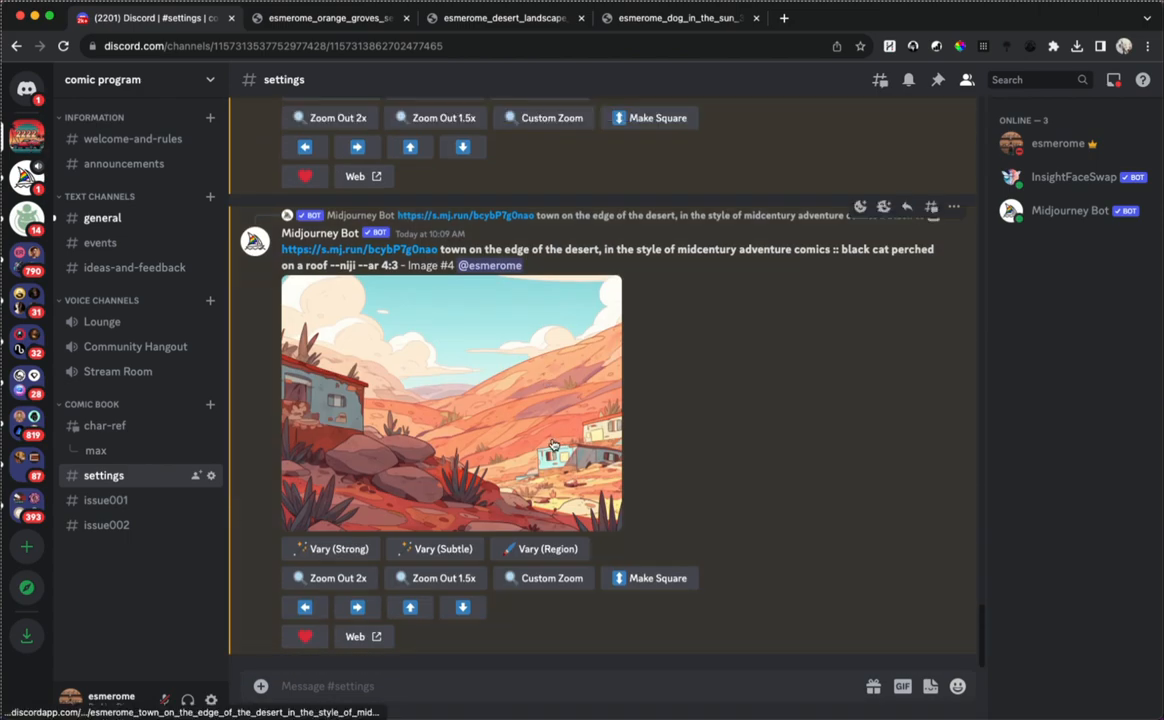
View the fourth upscaled desert town image at a larger size
left_click(340, 405)
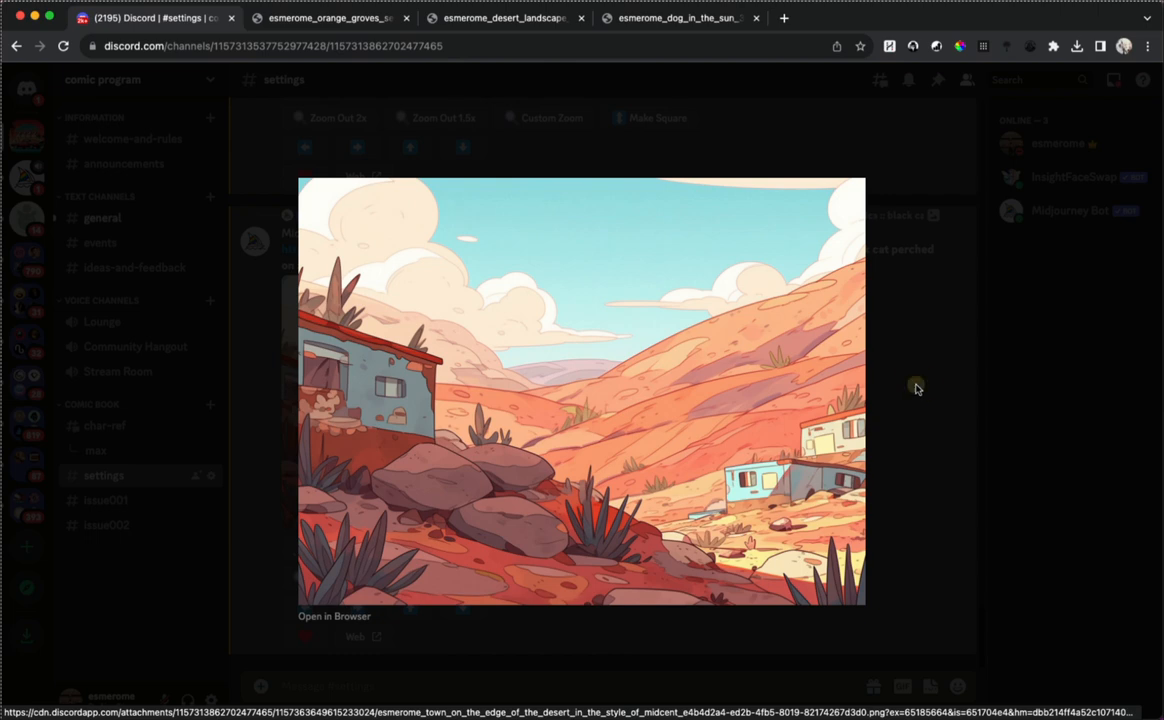
left_click(914, 385)
Reuse the desert town prompt, replacing "adventure" with "western" in the comic style description
key("super+v")
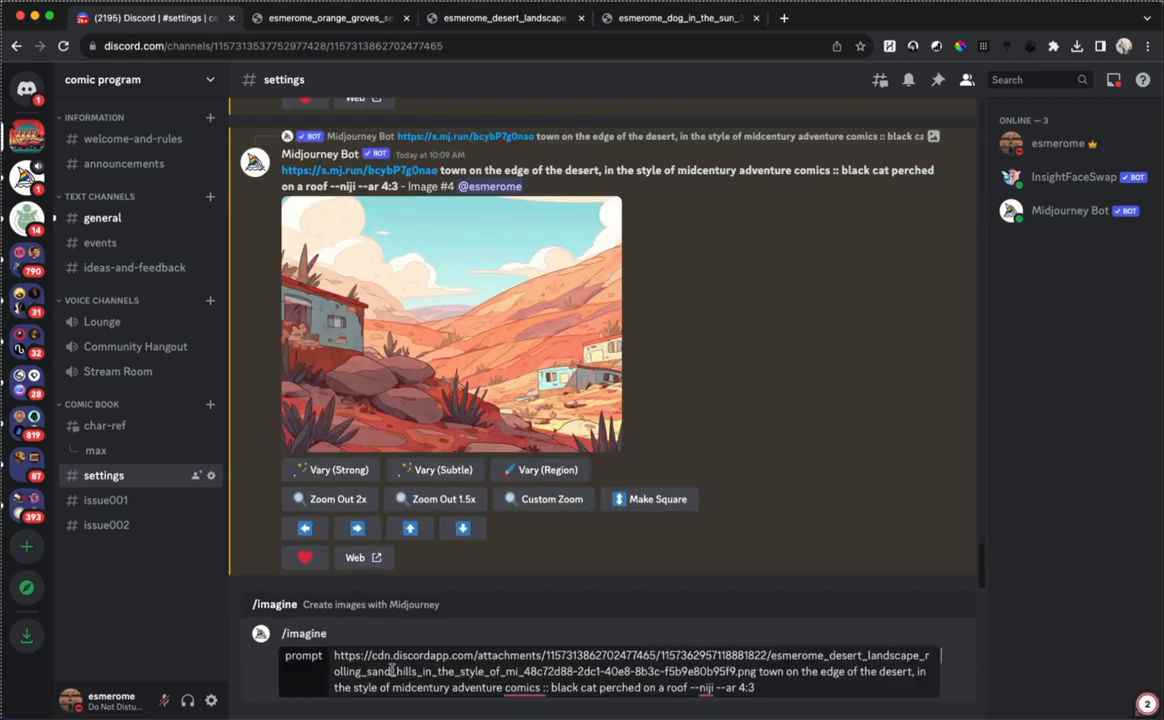
left_click(756, 672)
type("western")
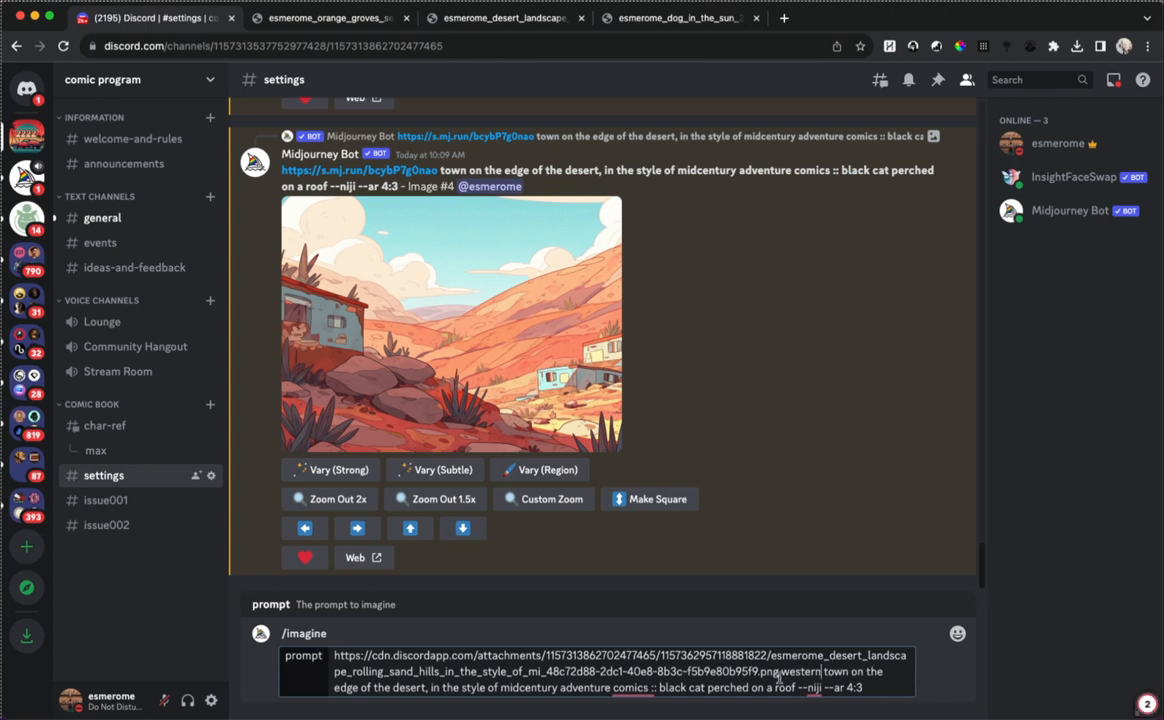
double_click(590, 688)
type("western")
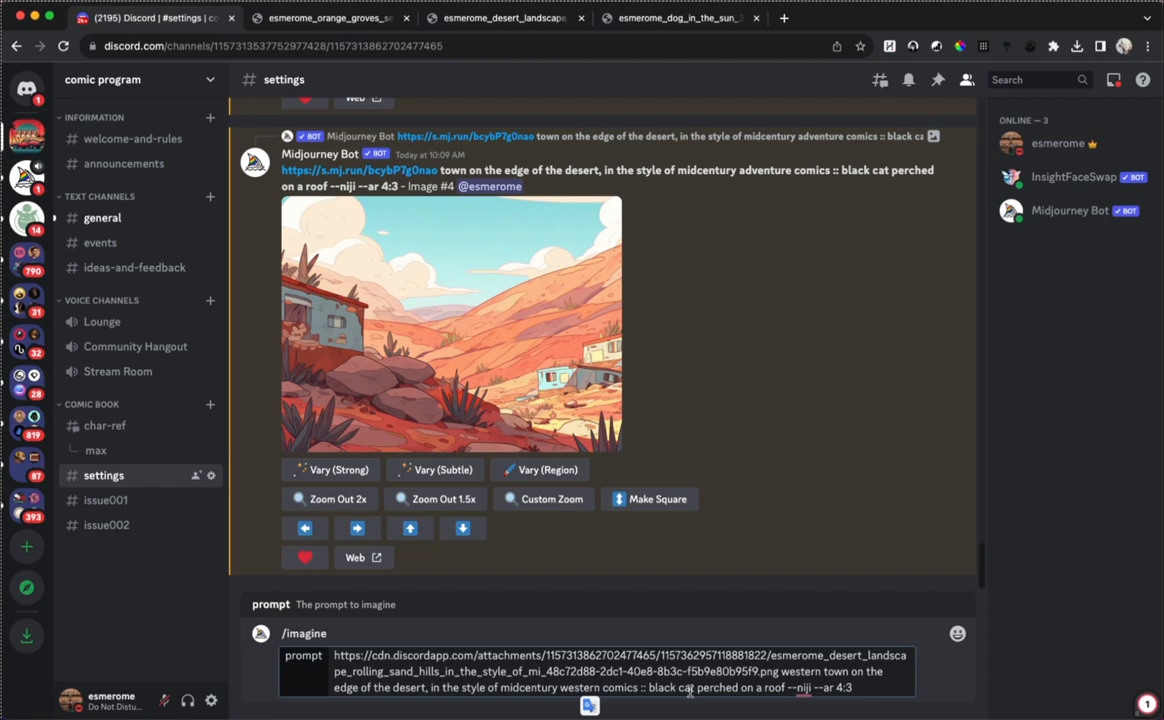
double_click(803, 673)
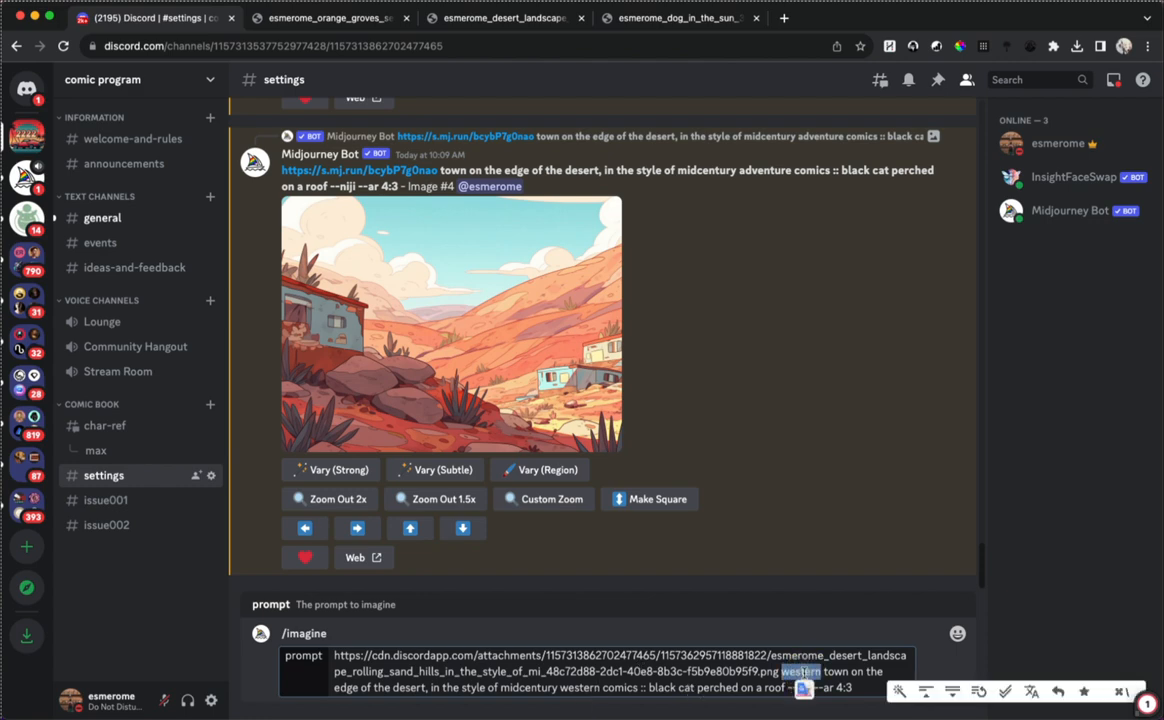
key("BackSpace")
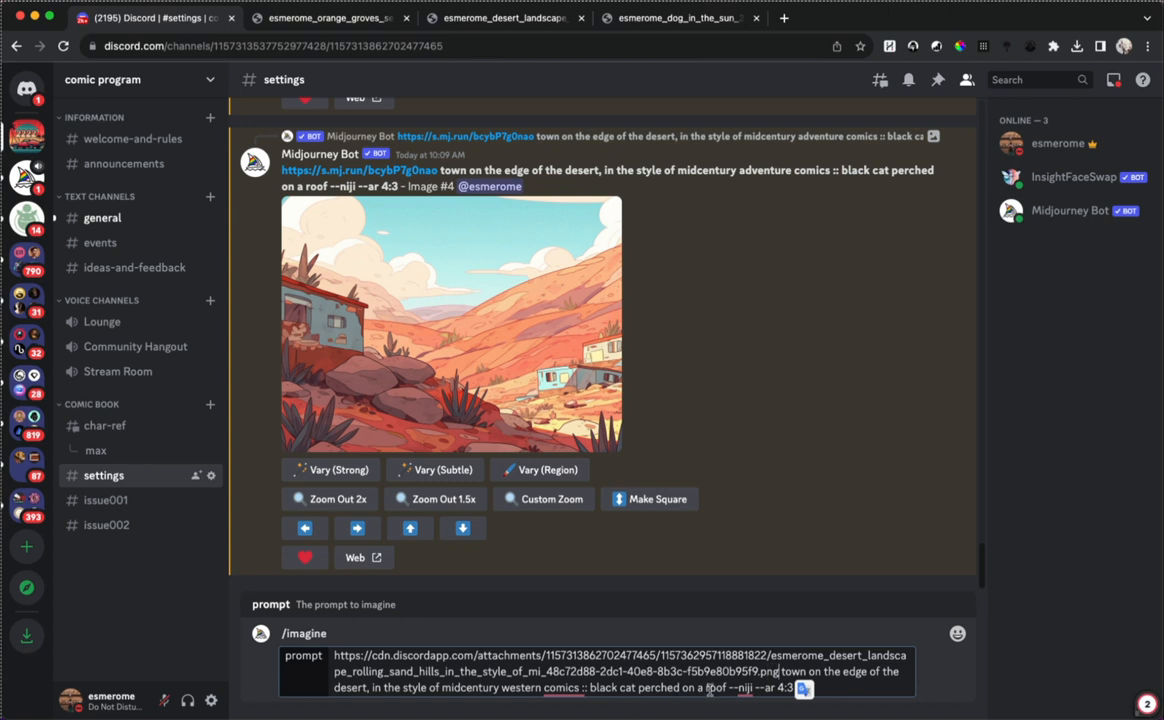
Copy the entire /imagine prompt for the midcentury western comics version and submit it
key("super+a")
key("super+c")
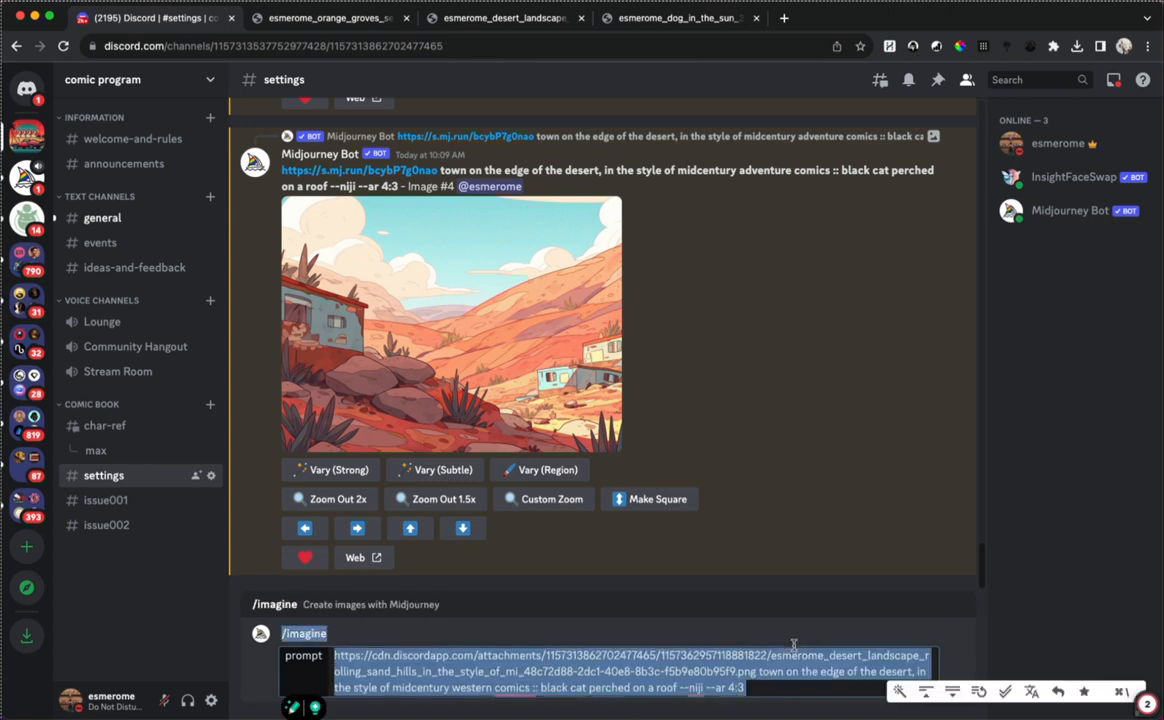
key("Return")
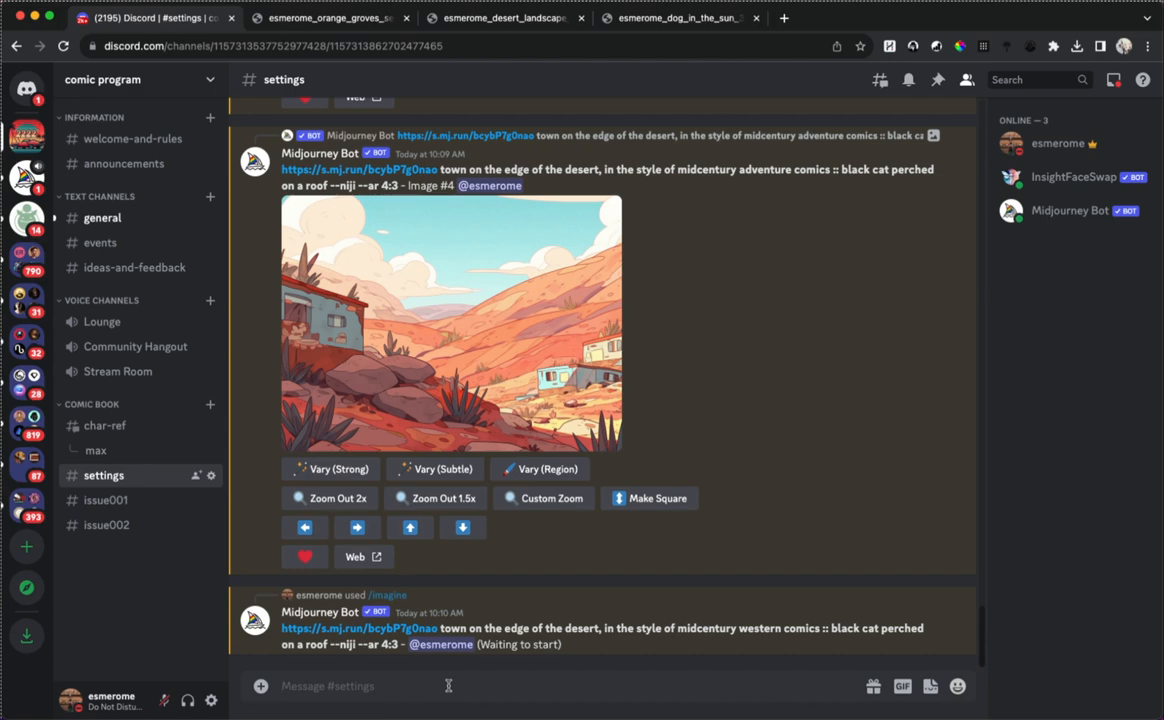
Resubmit the copied prompt with "19th century frontier" inserted before "town", and upscale the first image of the previous western comics grid
key("super+v")
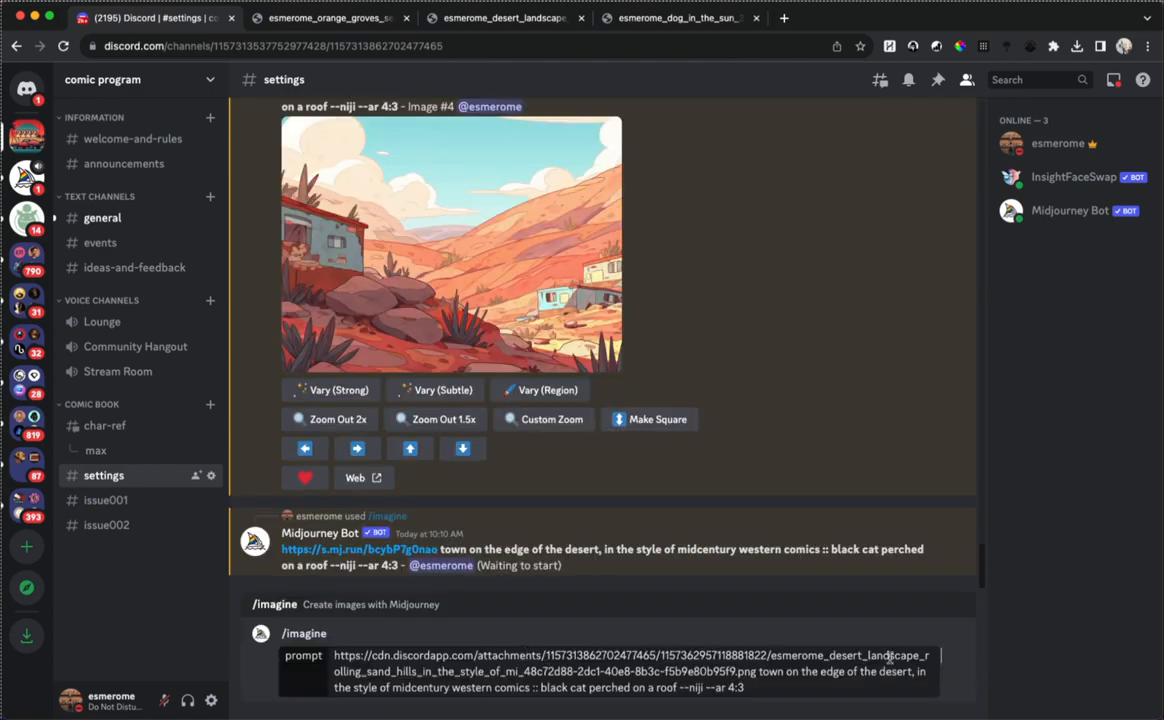
left_click(755, 672)
type("19th cent")
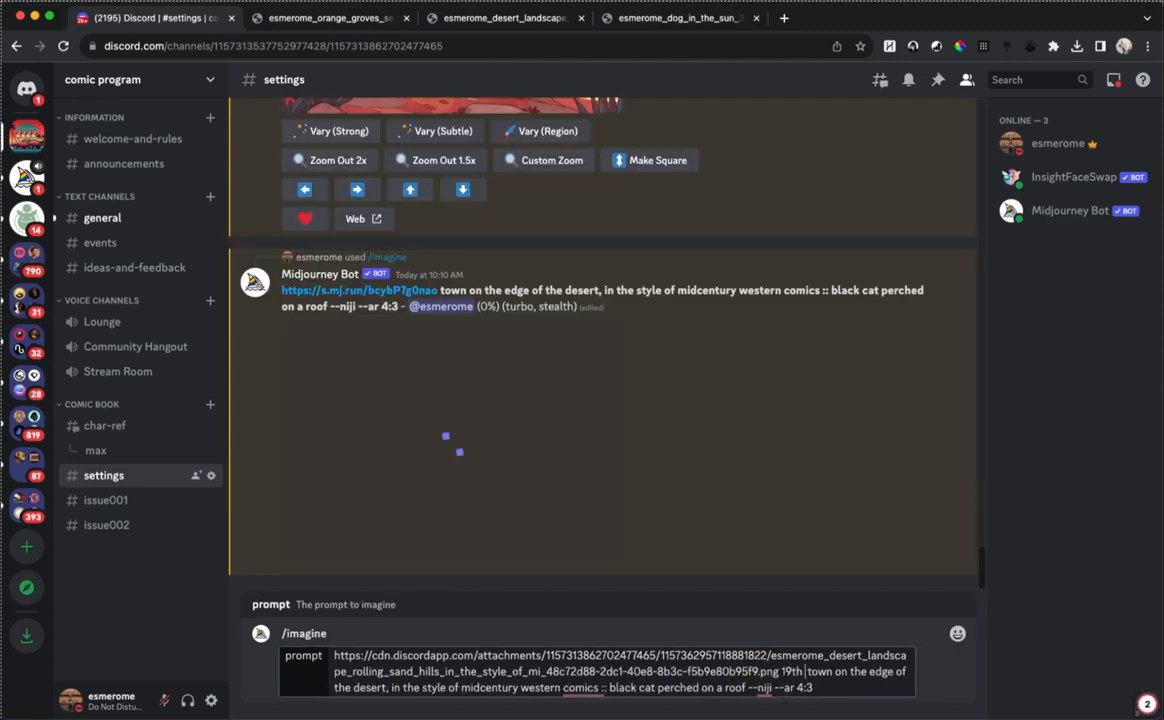
type("ury frontier")
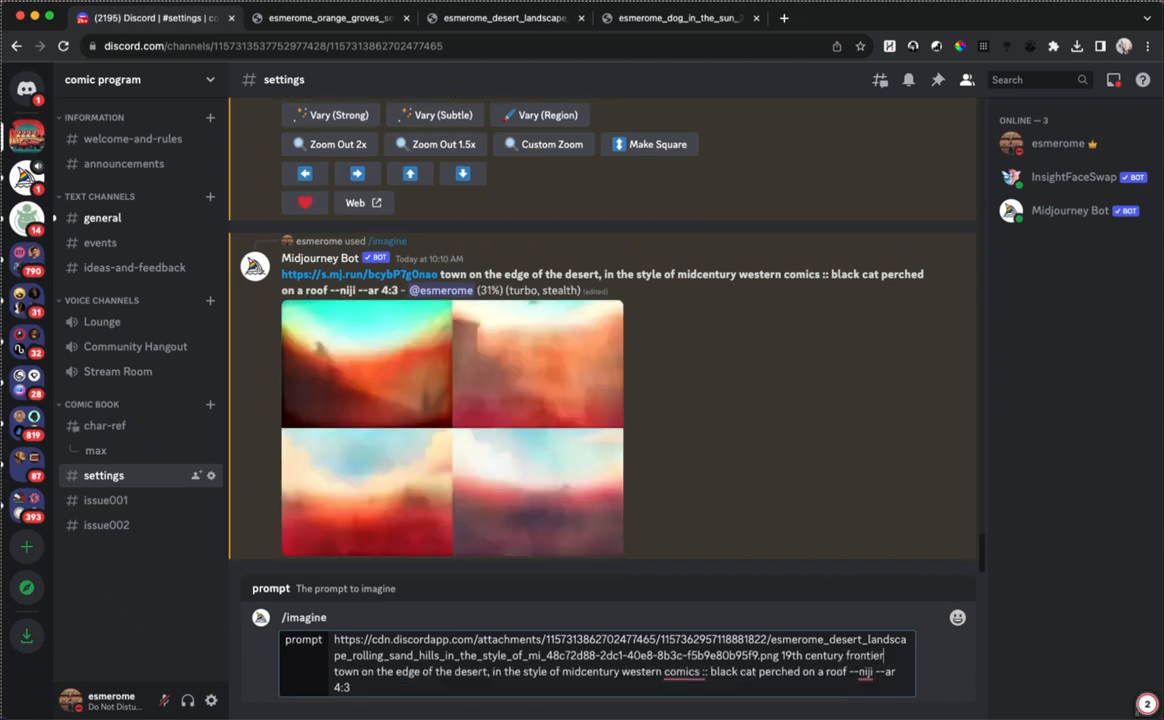
key("Return")
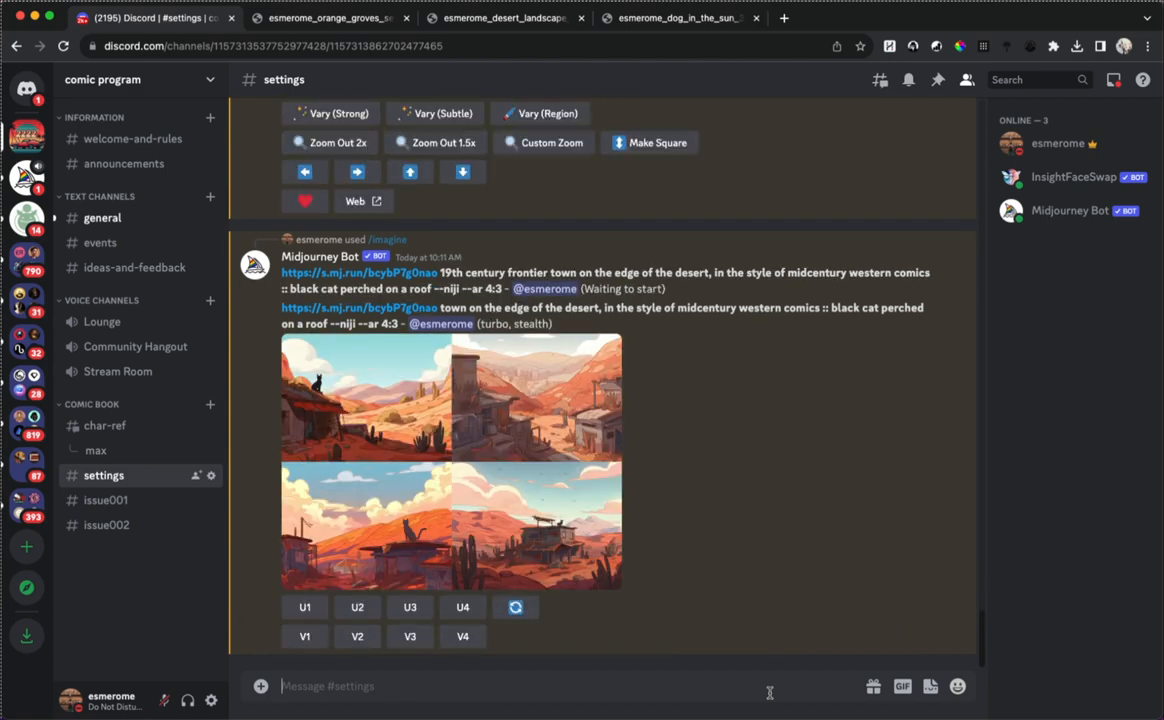
left_click(306, 608)
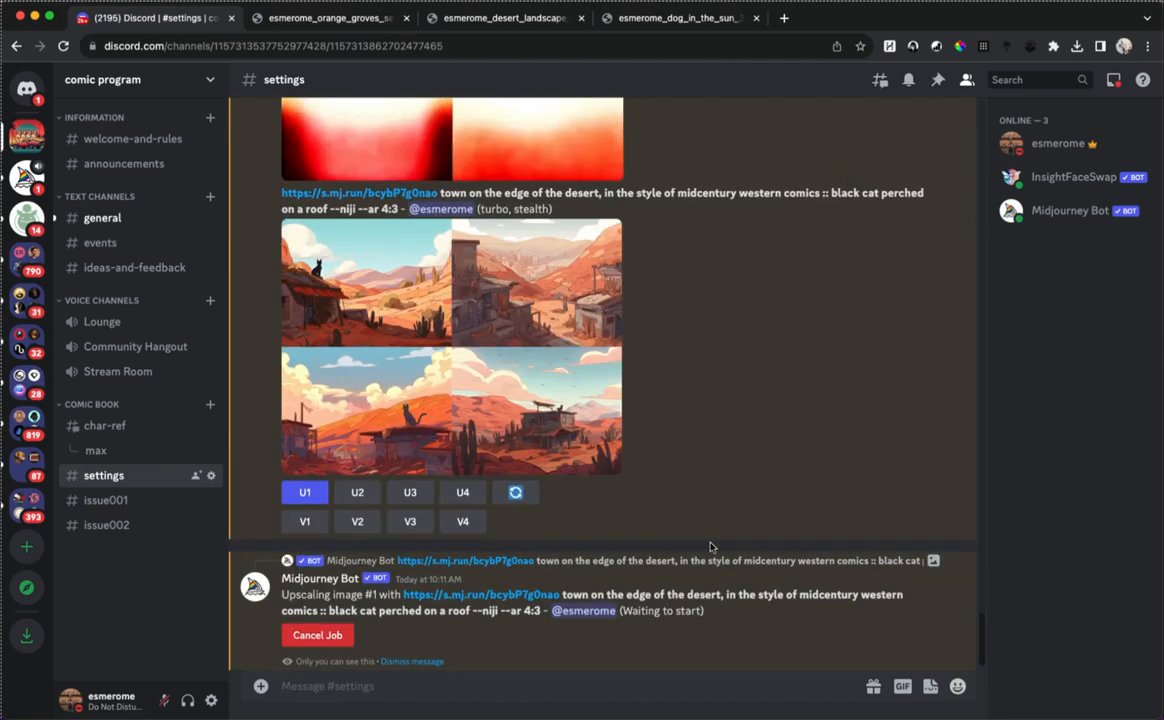
Insert "long shot of 19th century frontier" before "town" in the reused prompt, and copy and submit the complete prompt
left_click(380, 686)
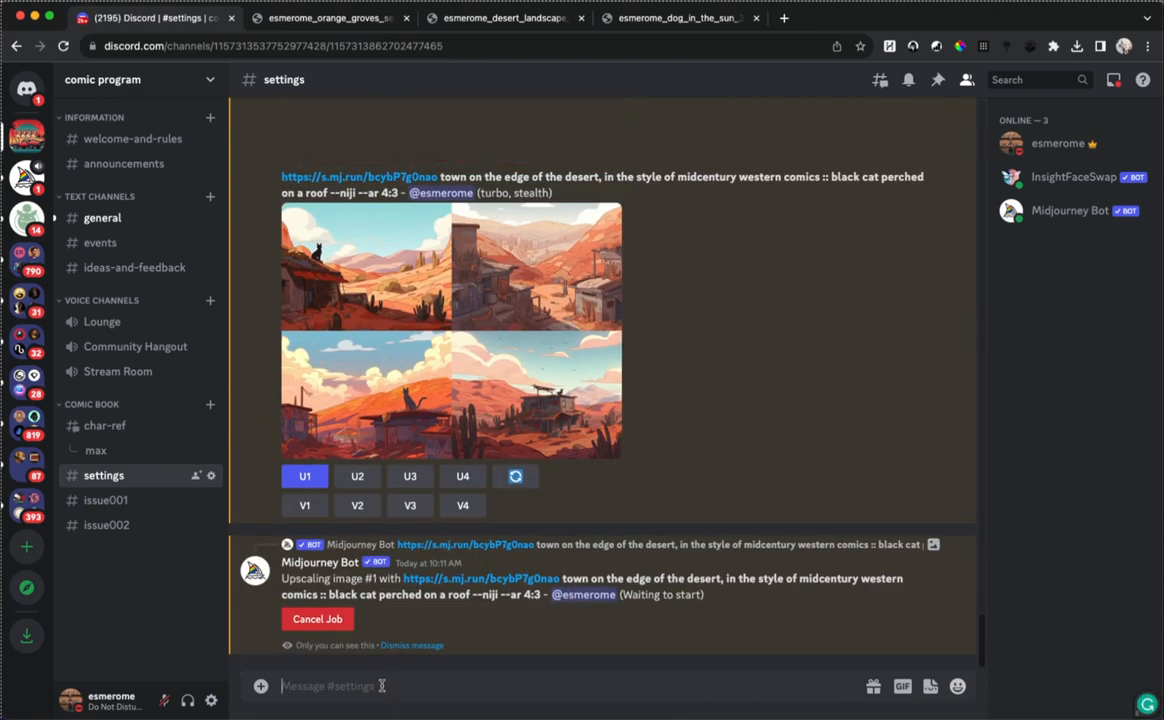
key("super+v")
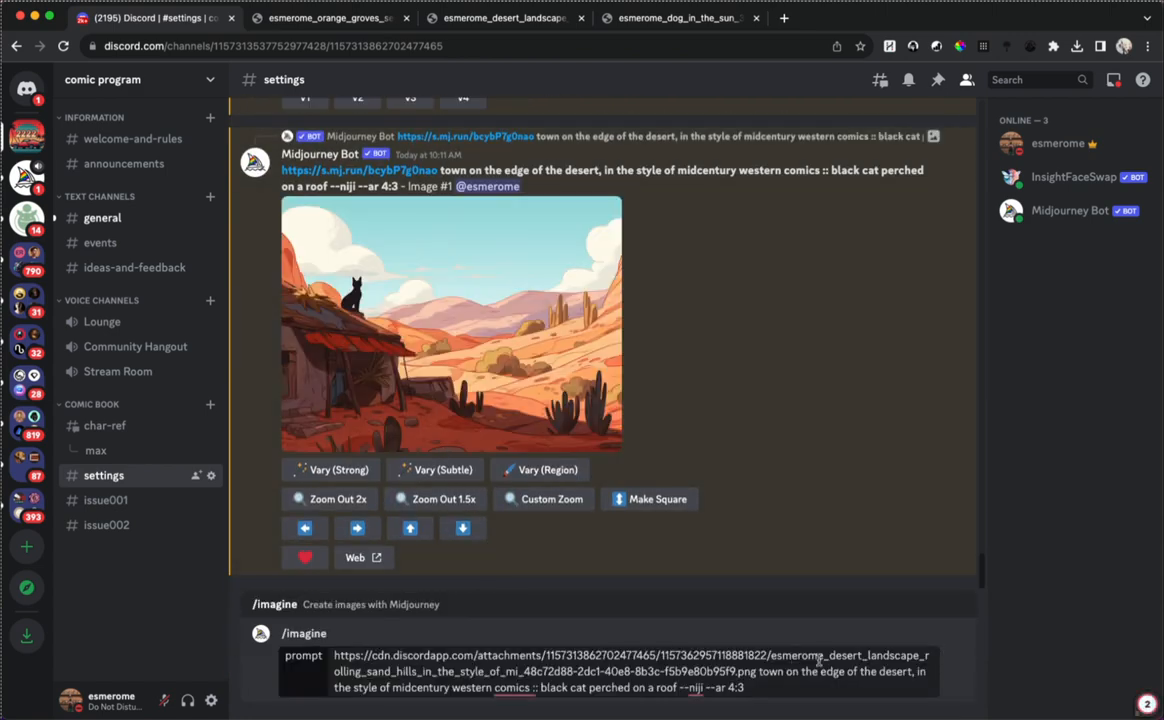
left_click(779, 671)
type("long shot of 19th cen")
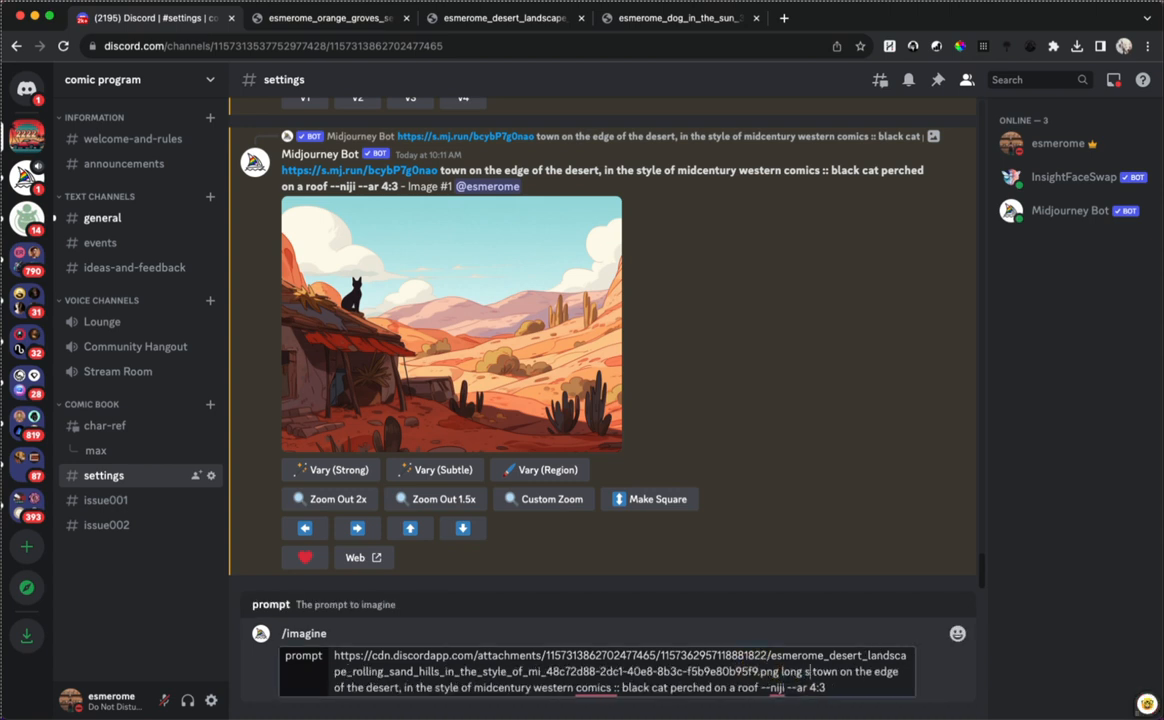
type("tury")
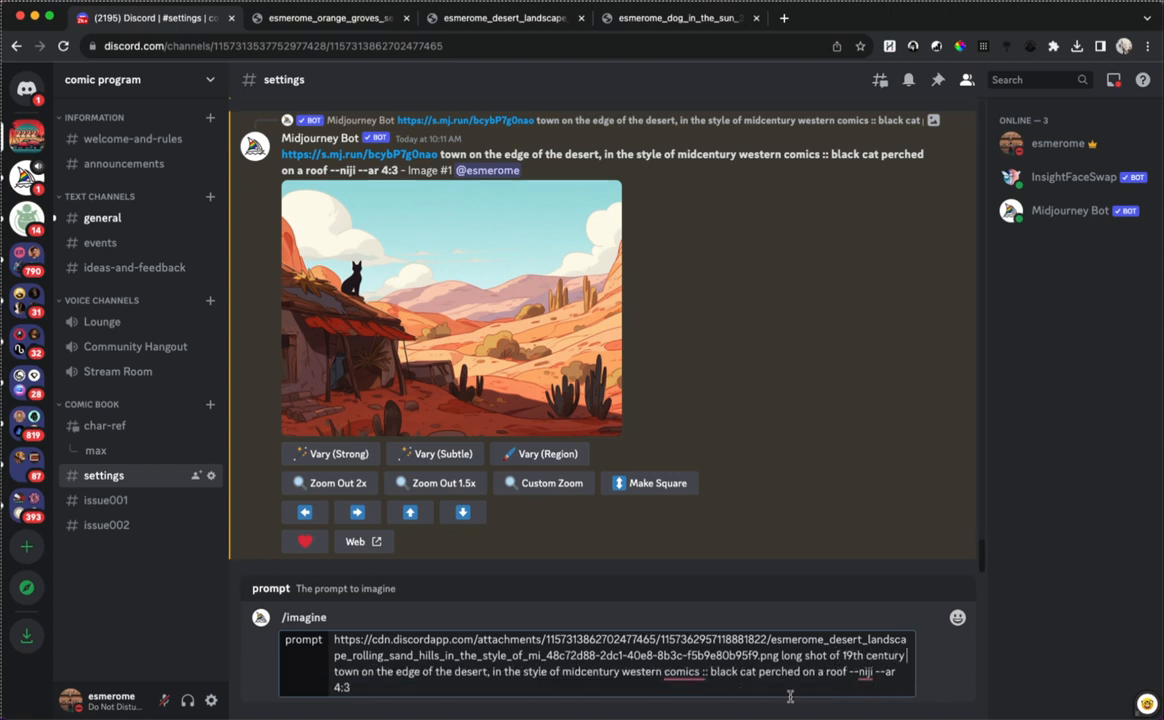
type(" frontier")
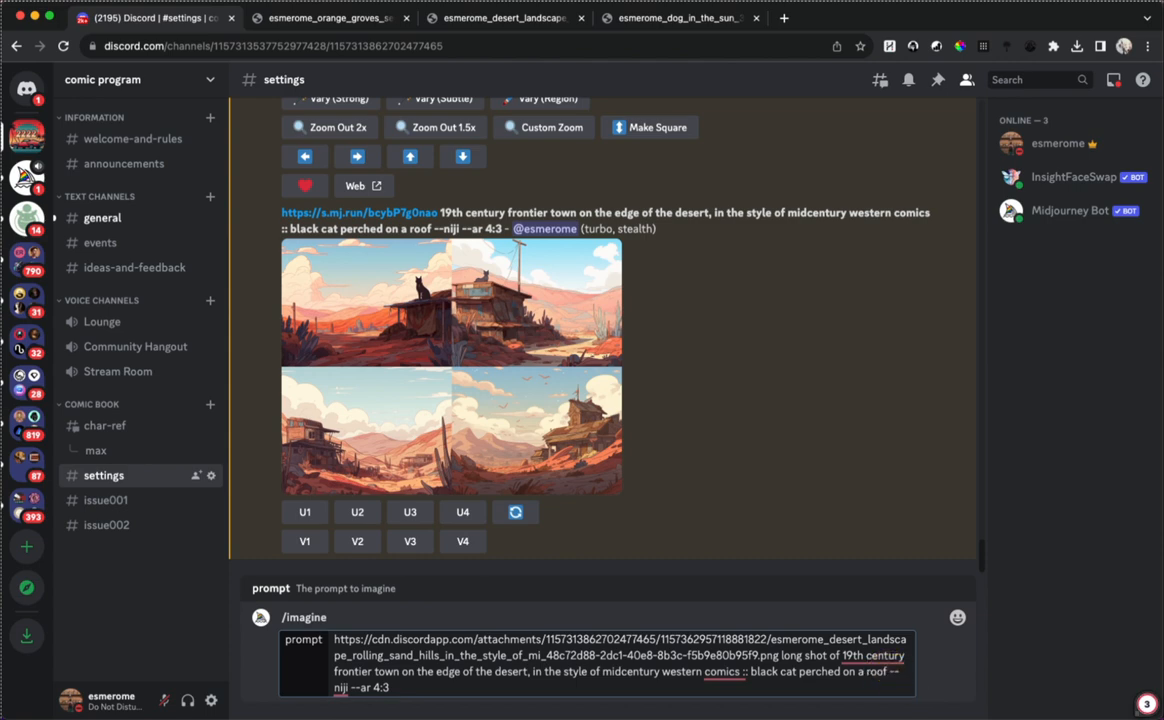
key("super+a")
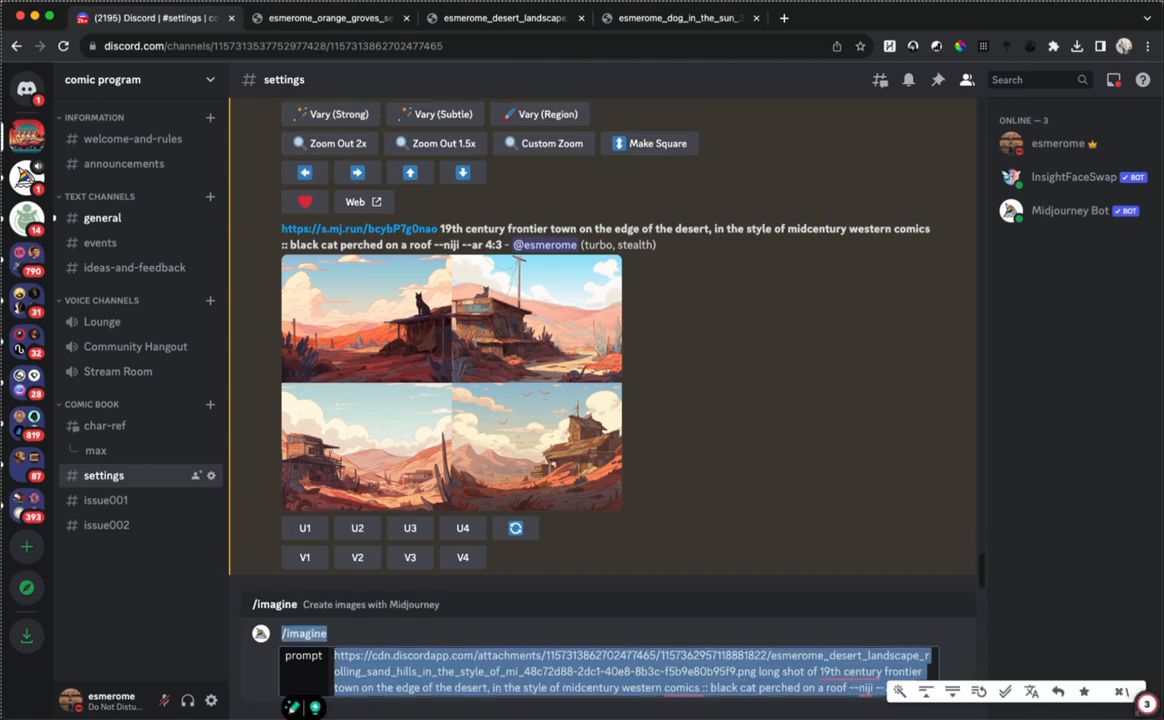
key("Return")
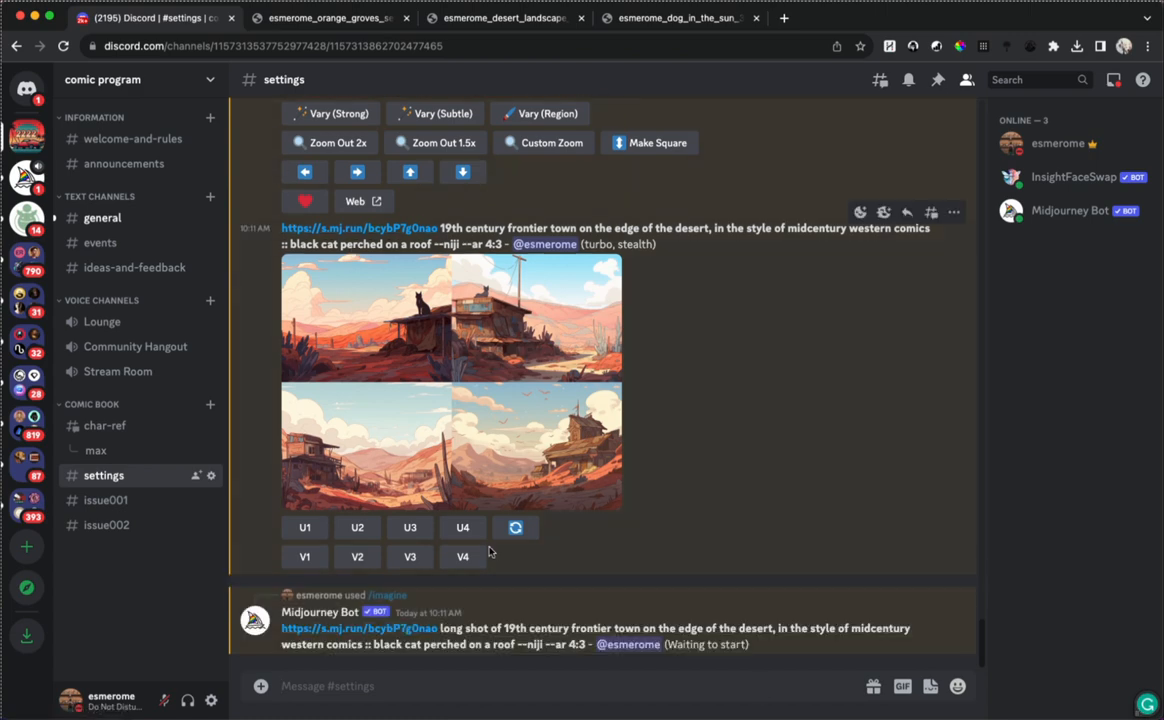
Reuse the long shot prompt without the reference image address and submit it as a text-only prompt
key("super+v")
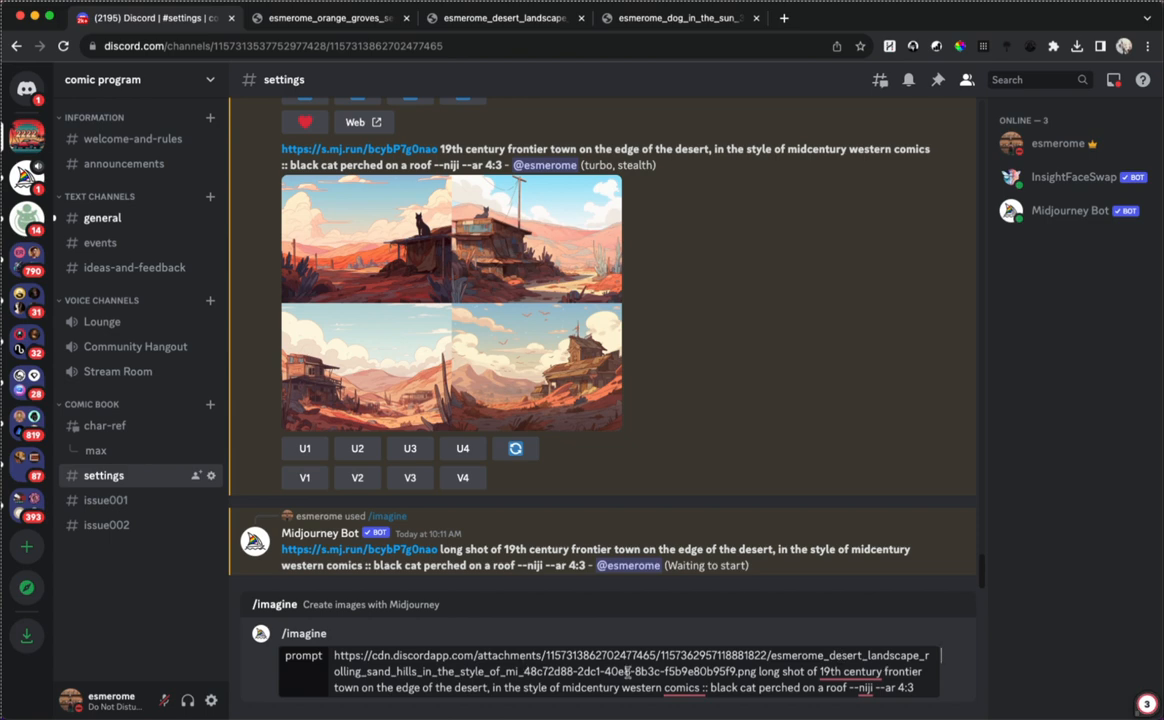
left_click_drag(756, 672, 385, 641)
left_click(701, 669)
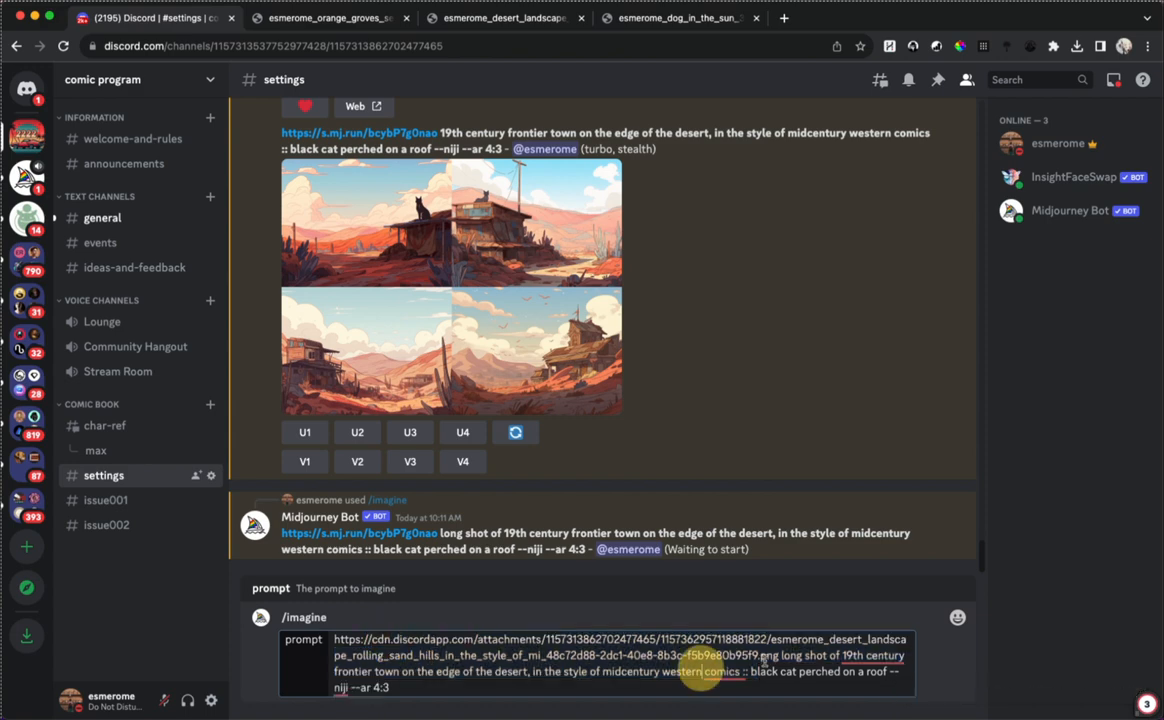
left_click_drag(775, 657, 343, 640)
key("BackSpace")
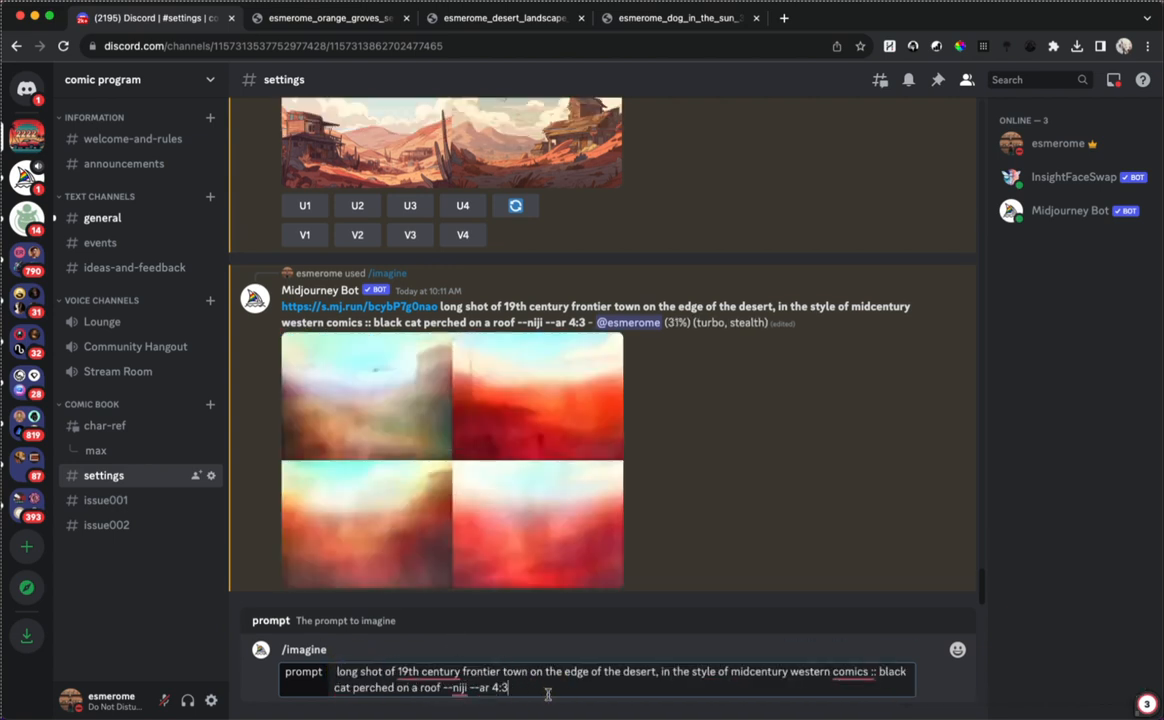
key("Return")
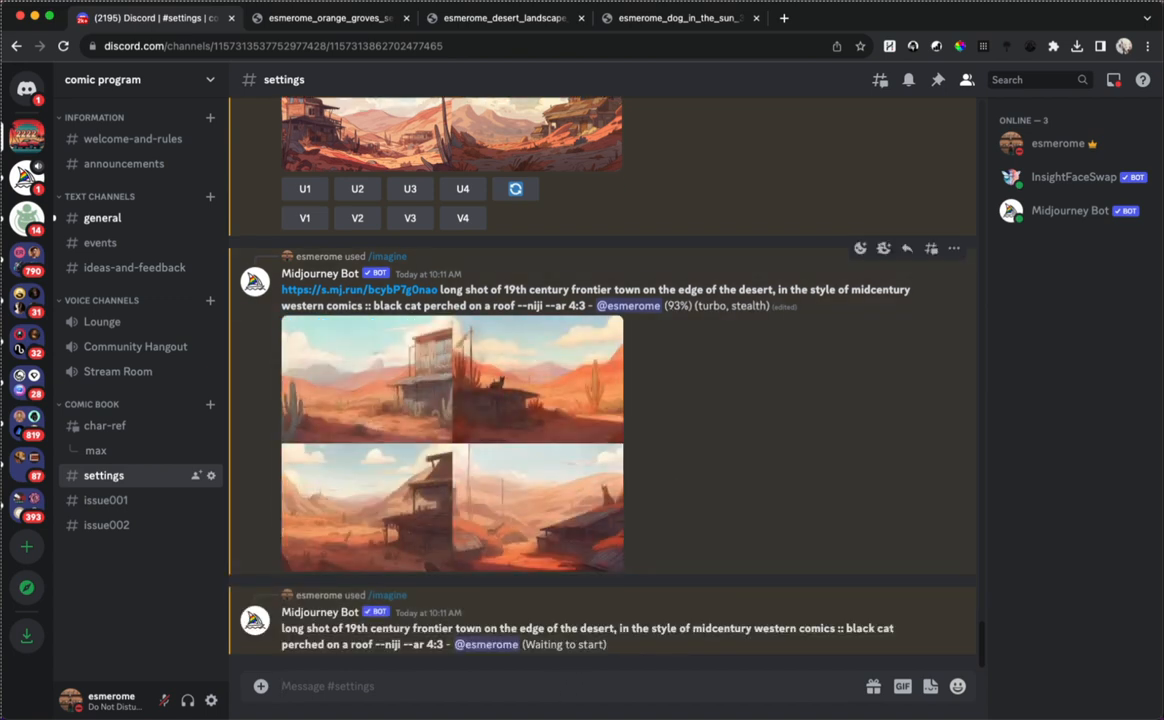
Submit a new /imagine prompt: "19th century american desert frontier town :: black cat perched on a roof --ar 4:3"
type("/imagine")
key("Tab")
type("19")
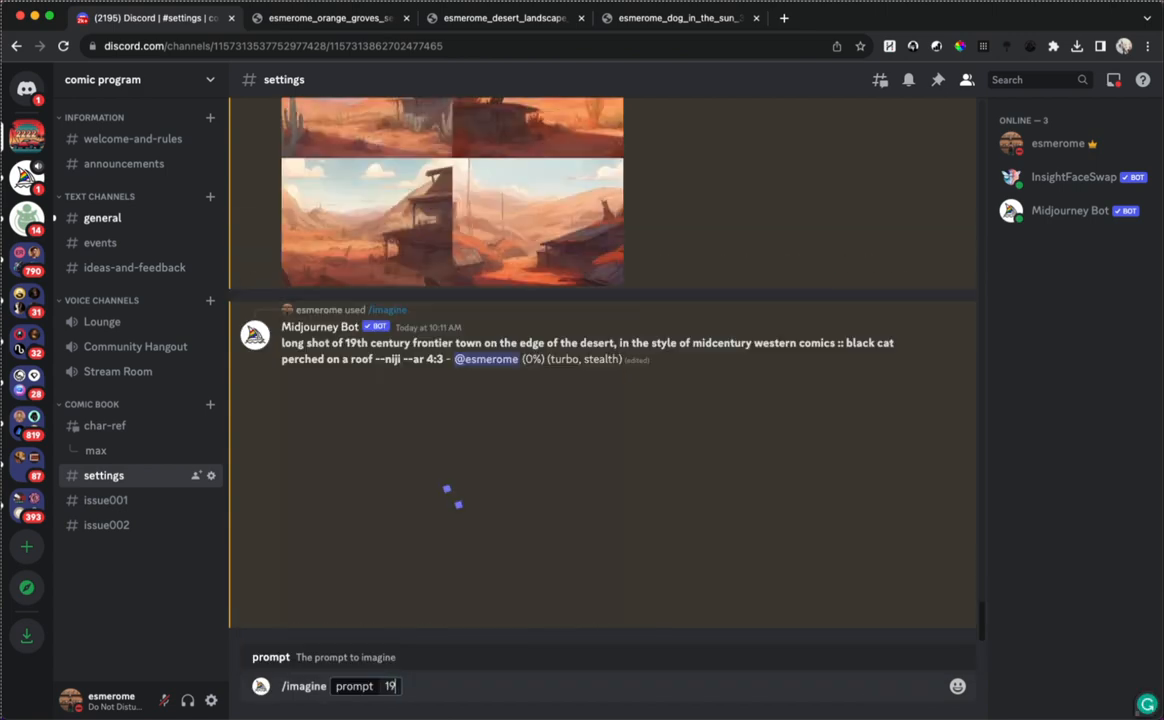
type("th century deser")
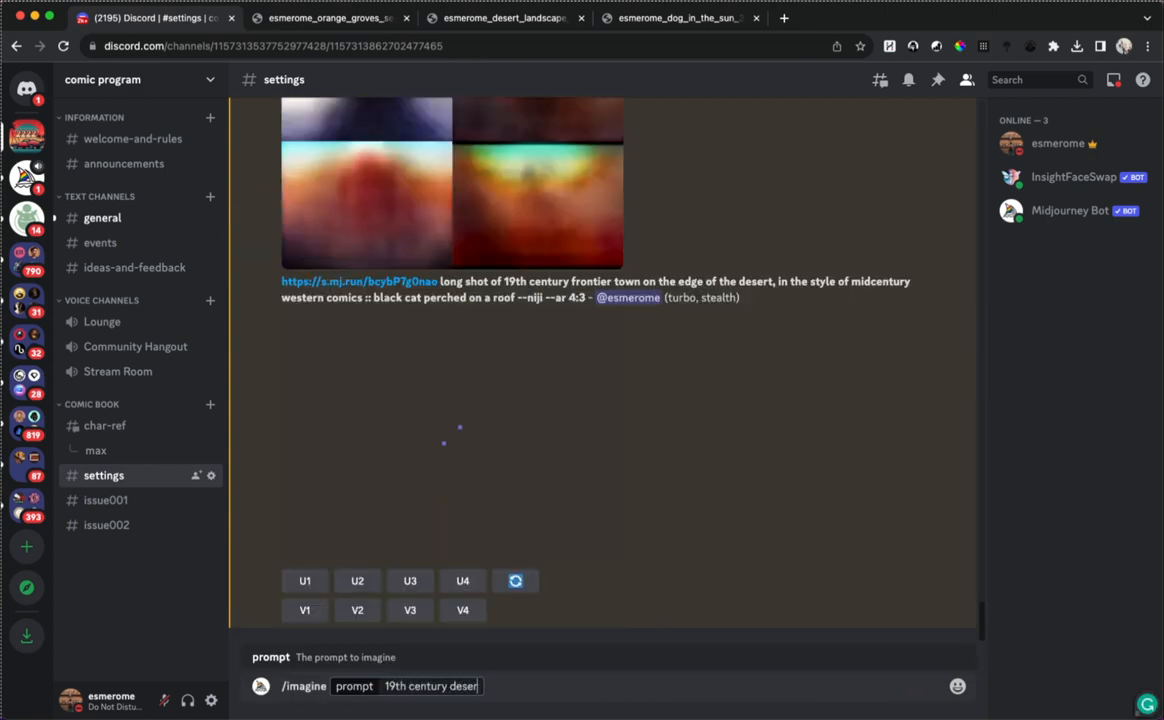
key("BackSpace")
key("BackSpace")
key("BackSpace")
key("BackSpace")
key("BackSpace")
type("american d")
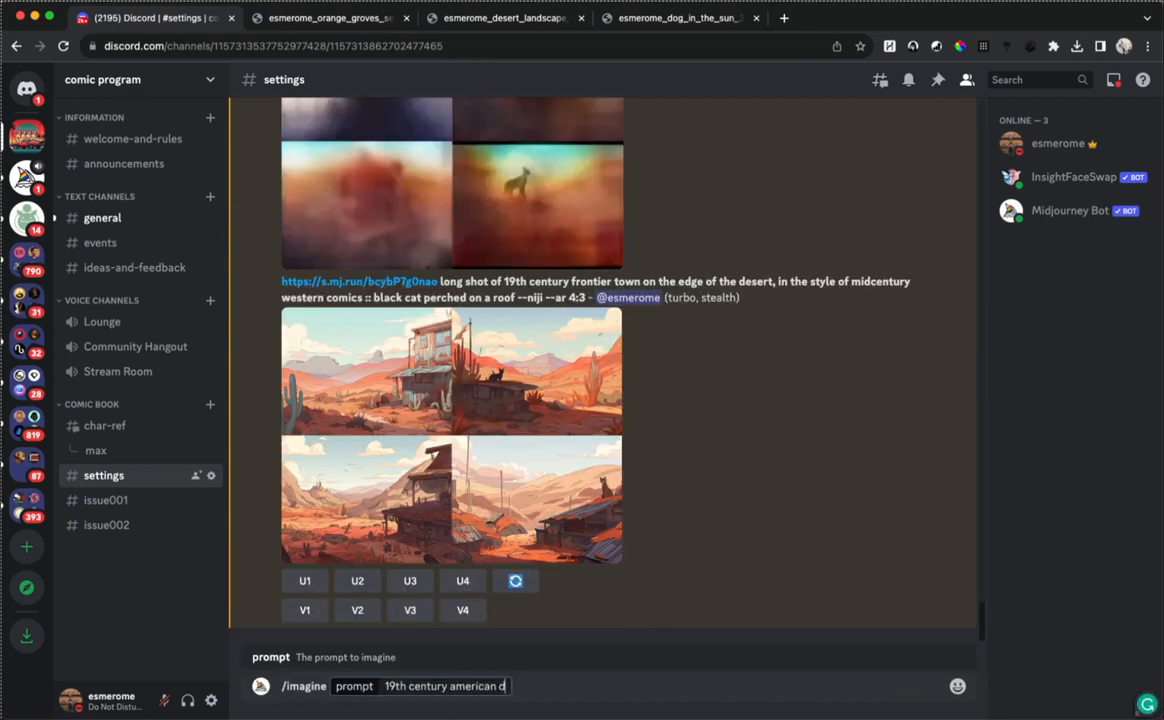
type("esert frontier town :: black cat")
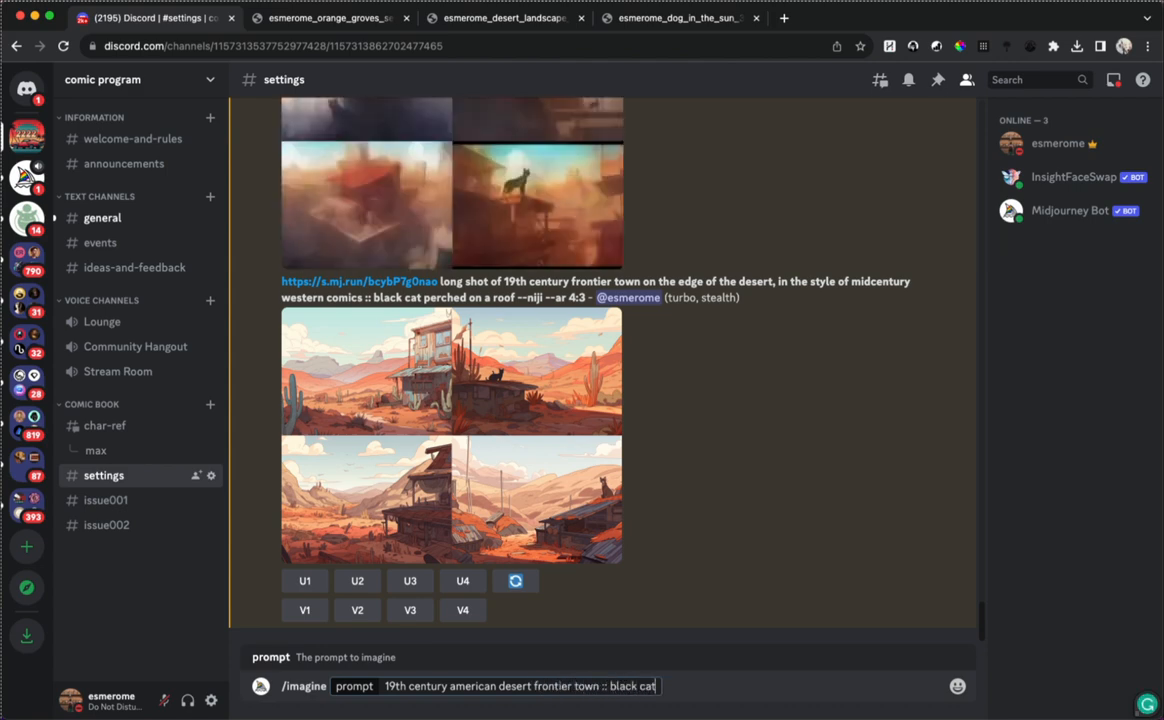
type(" perched on a roof")
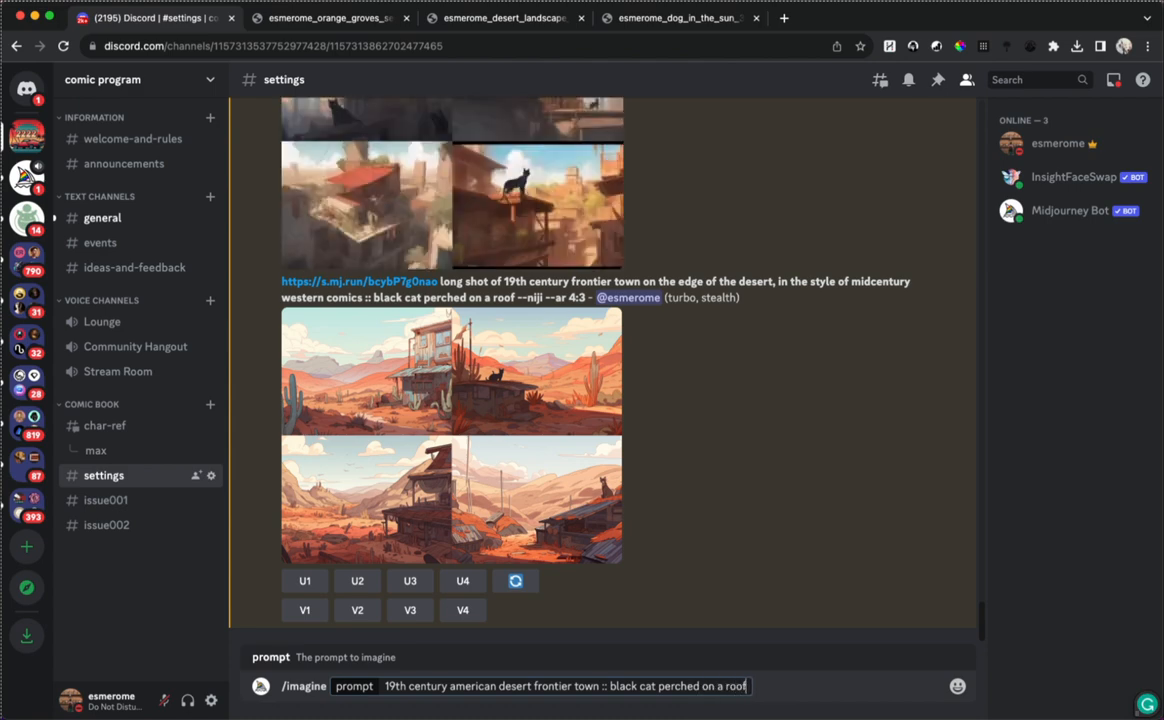
type(" --ar 4:3")
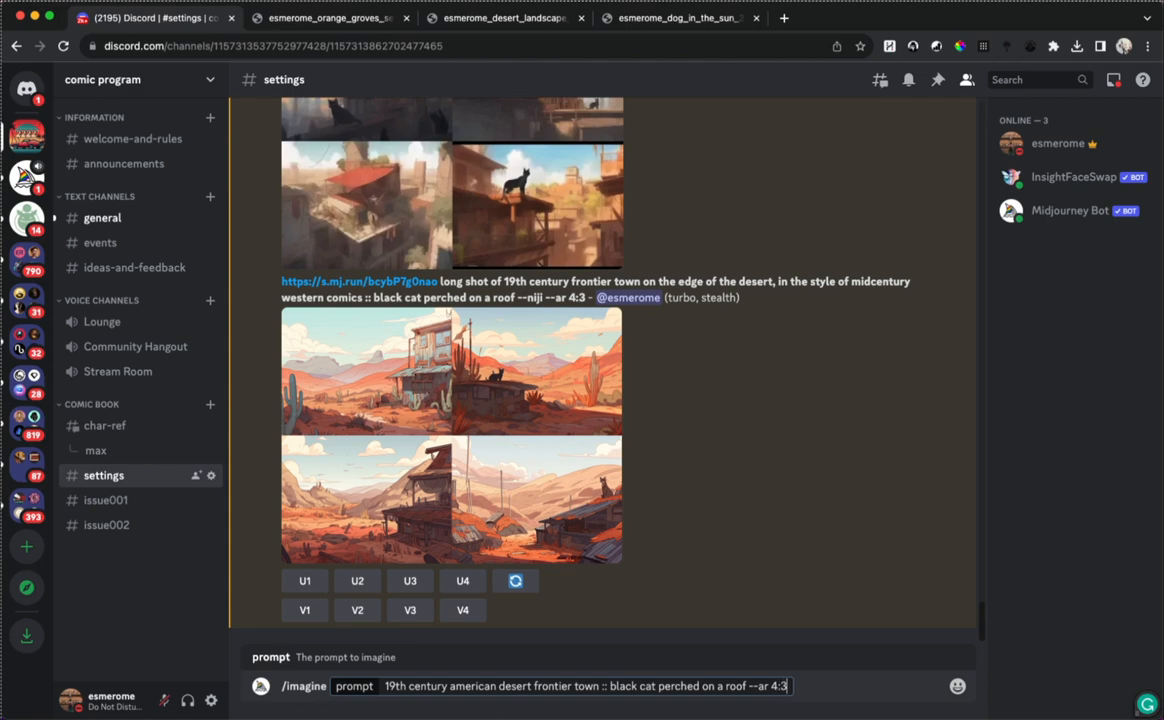
key("Return")
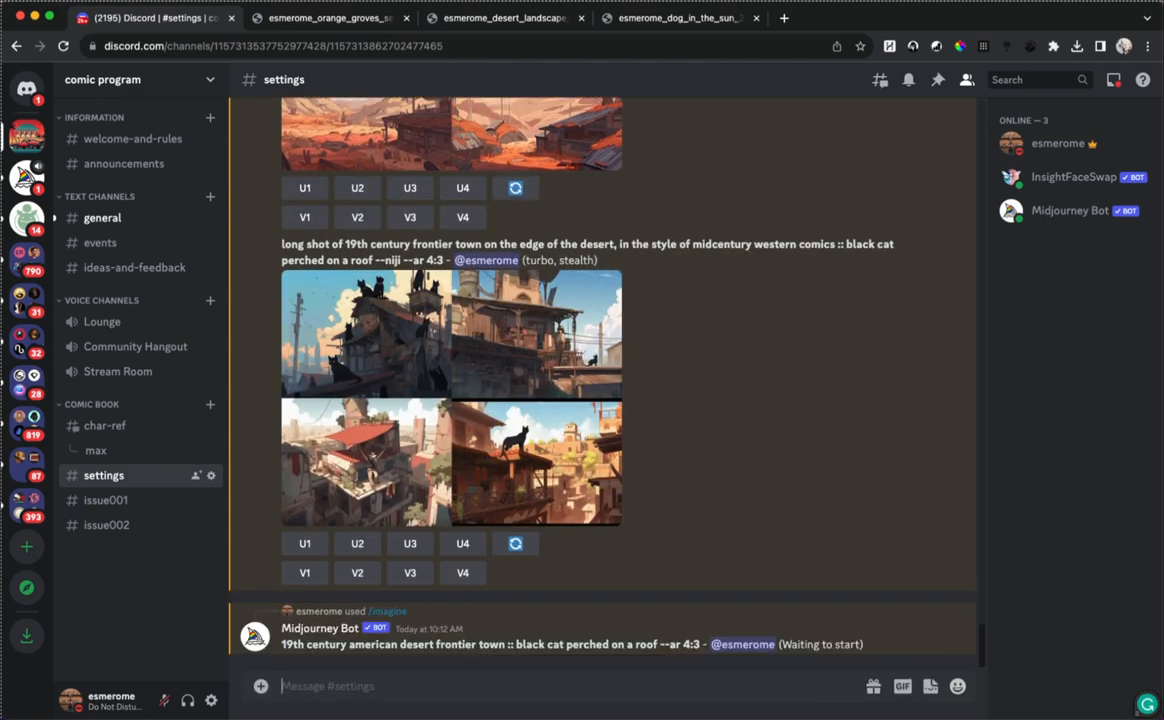
Upscale the fourth image of the text-only long shot grid and the second and fourth images of the image-referenced long shot grid
left_click(461, 544)
scroll(722, 384, "up", 5)
scroll(722, 384, "up", 2)
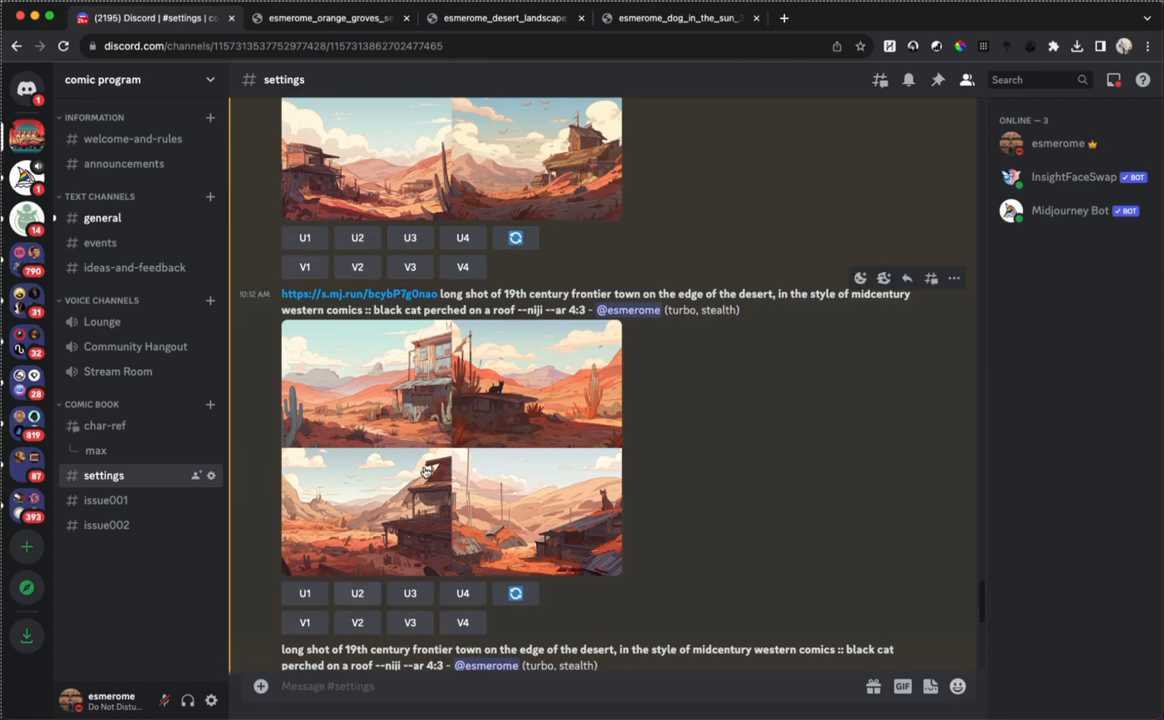
left_click(357, 593)
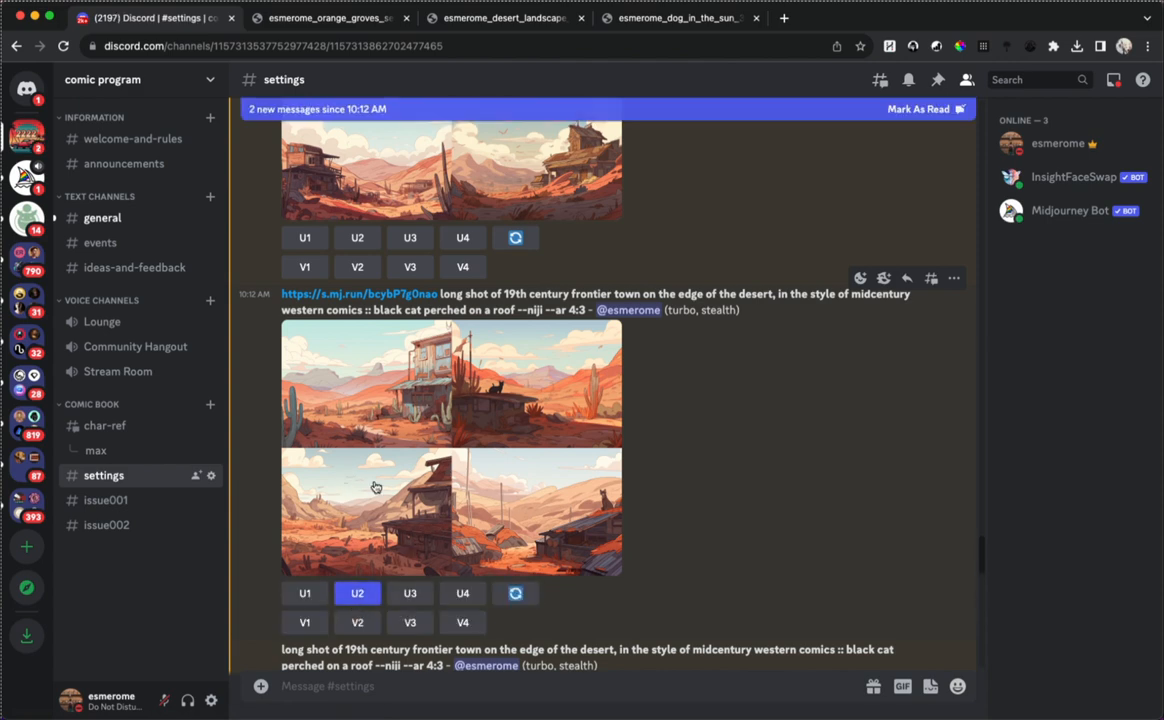
scroll(520, 560, "down", 8)
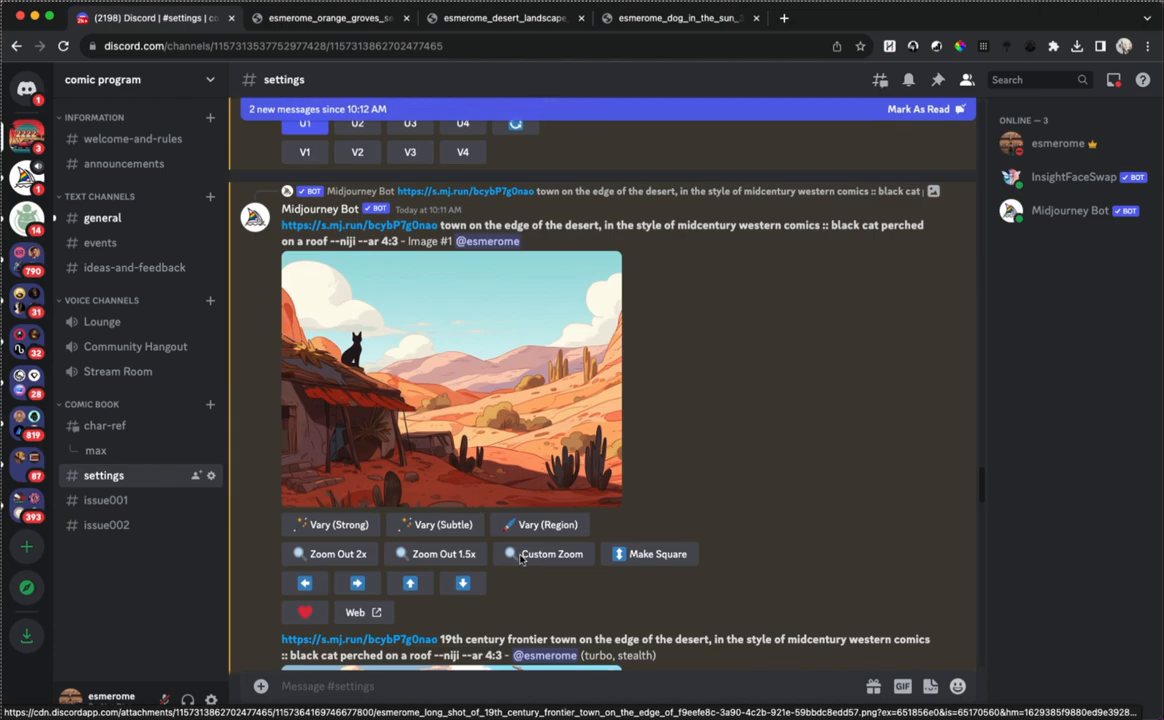
scroll(520, 560, "down", 10)
left_click(464, 484)
scroll(836, 322, "down", 5)
scroll(790, 346, "up", 2)
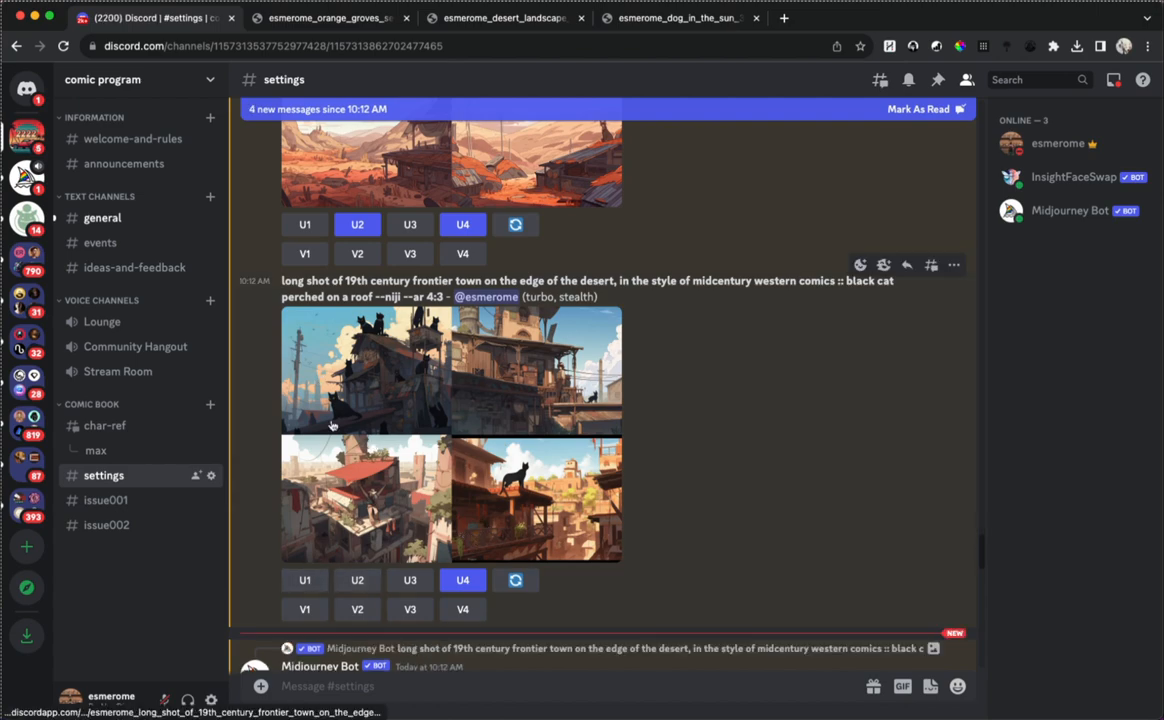
Submit a new /imagine prompt: "western town :: black cat on a roof"
scroll(683, 460, "down", 5)
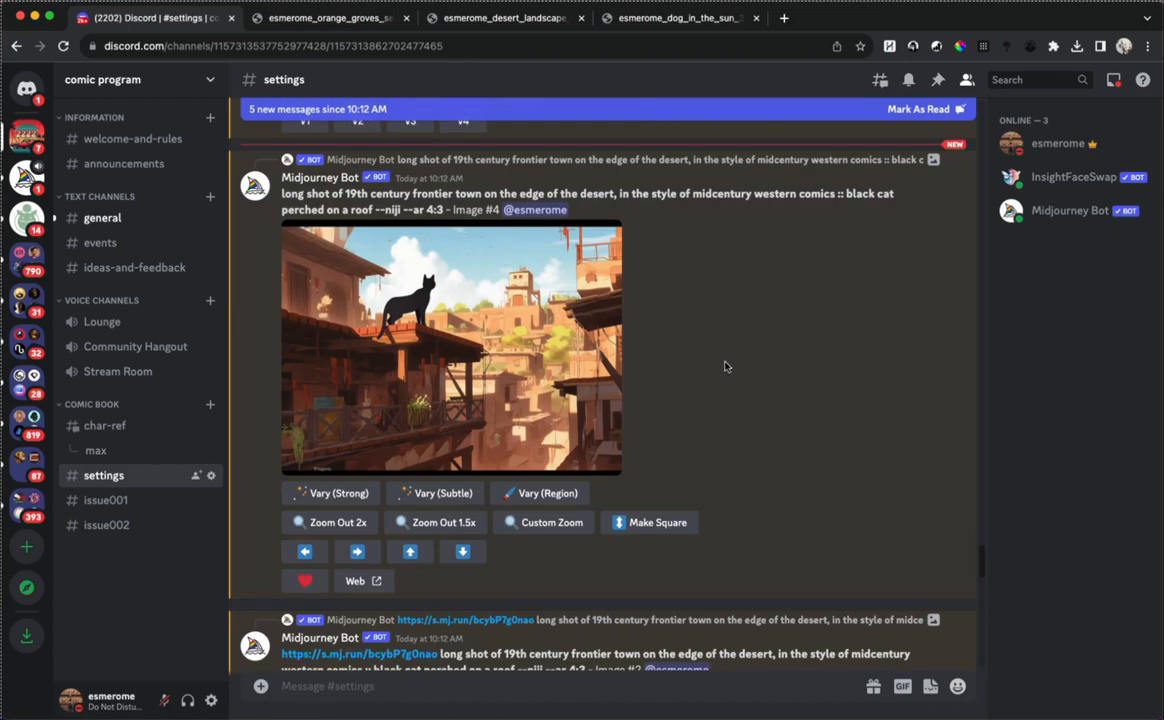
scroll(702, 351, "up", 10)
scroll(702, 361, "down", 3)
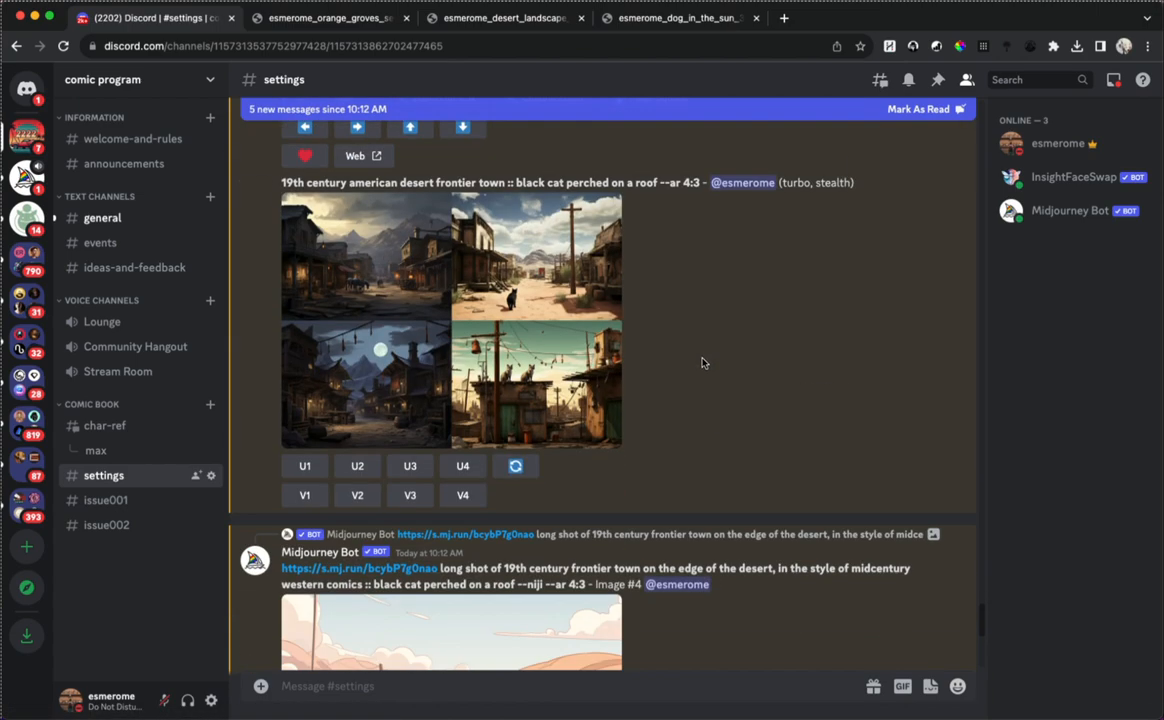
scroll(712, 400, "down", 10)
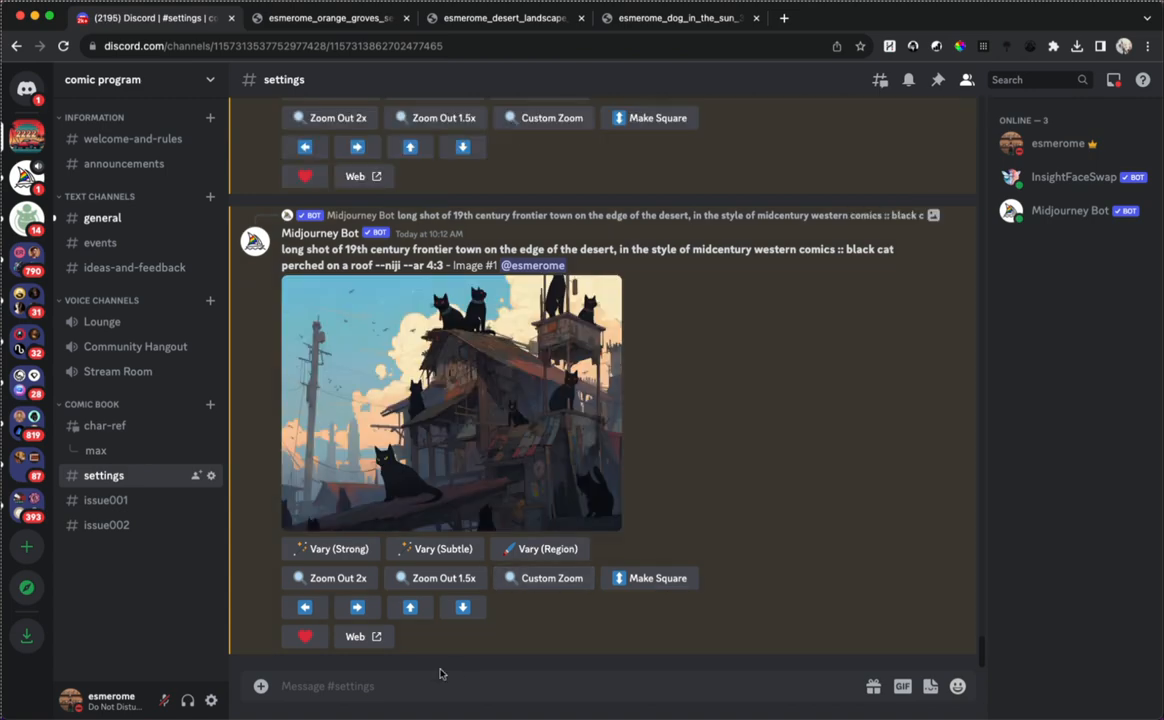
left_click(407, 676)
type("/imagine")
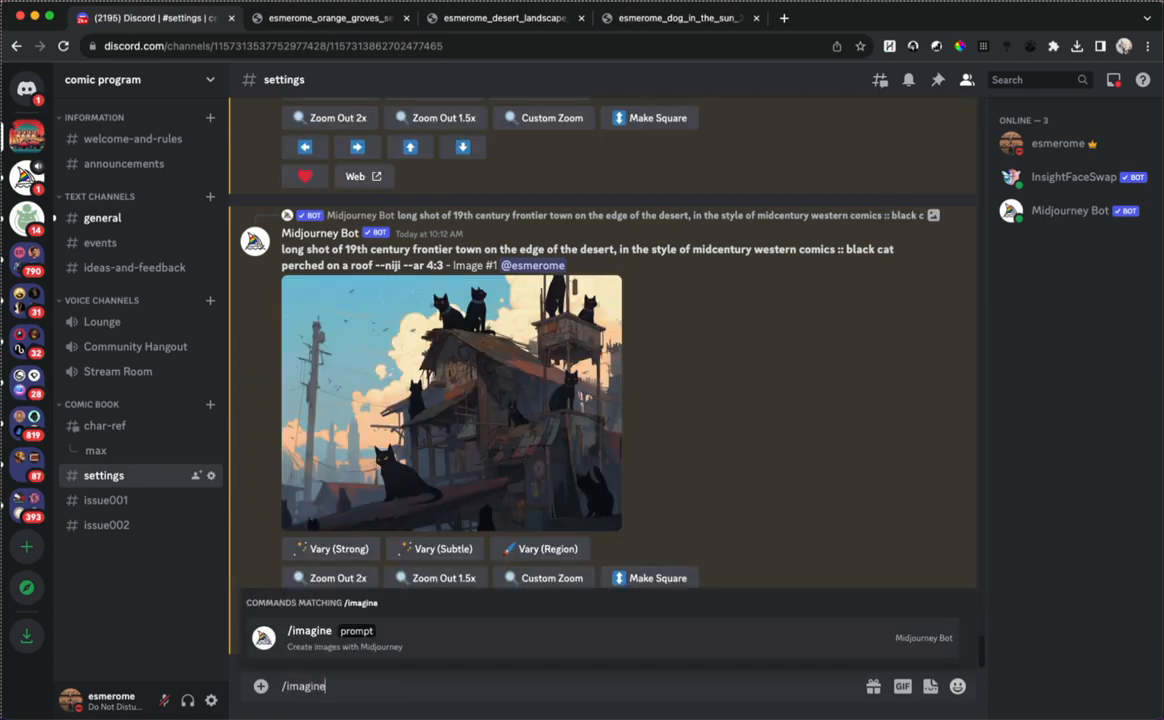
key("Tab")
type("western t")
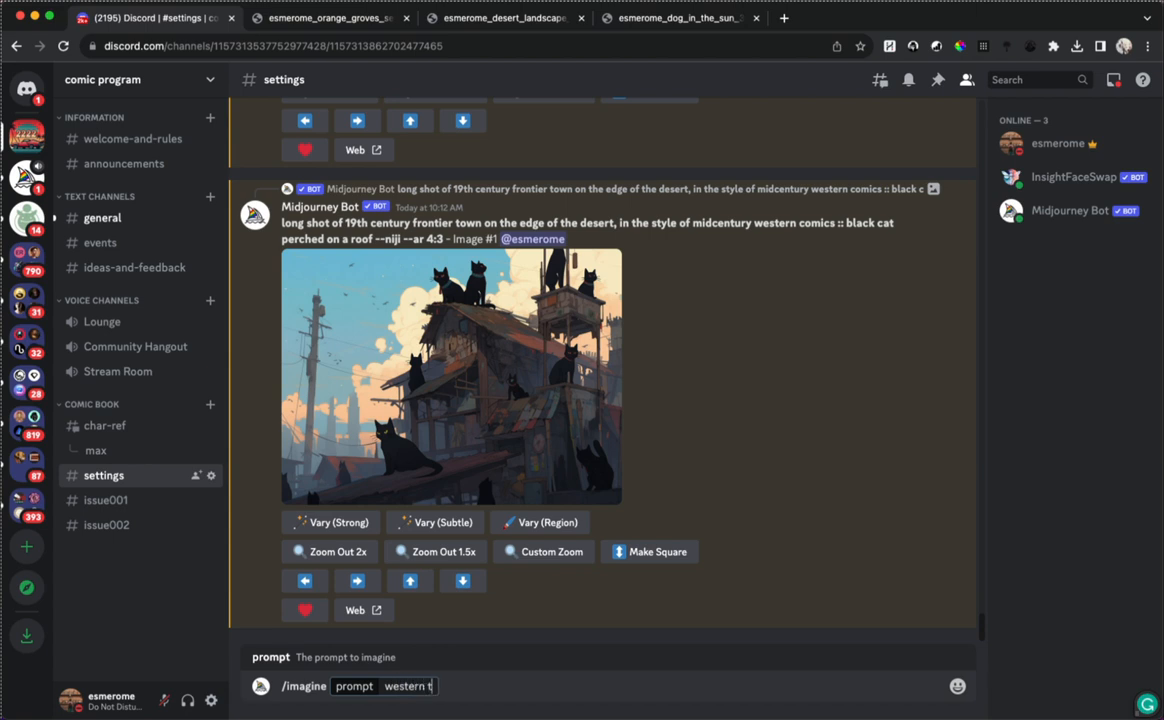
type("own :: black cat")
key("BackSpace")
key("BackSpace")
key("BackSpace")
type("black cat on a roof")
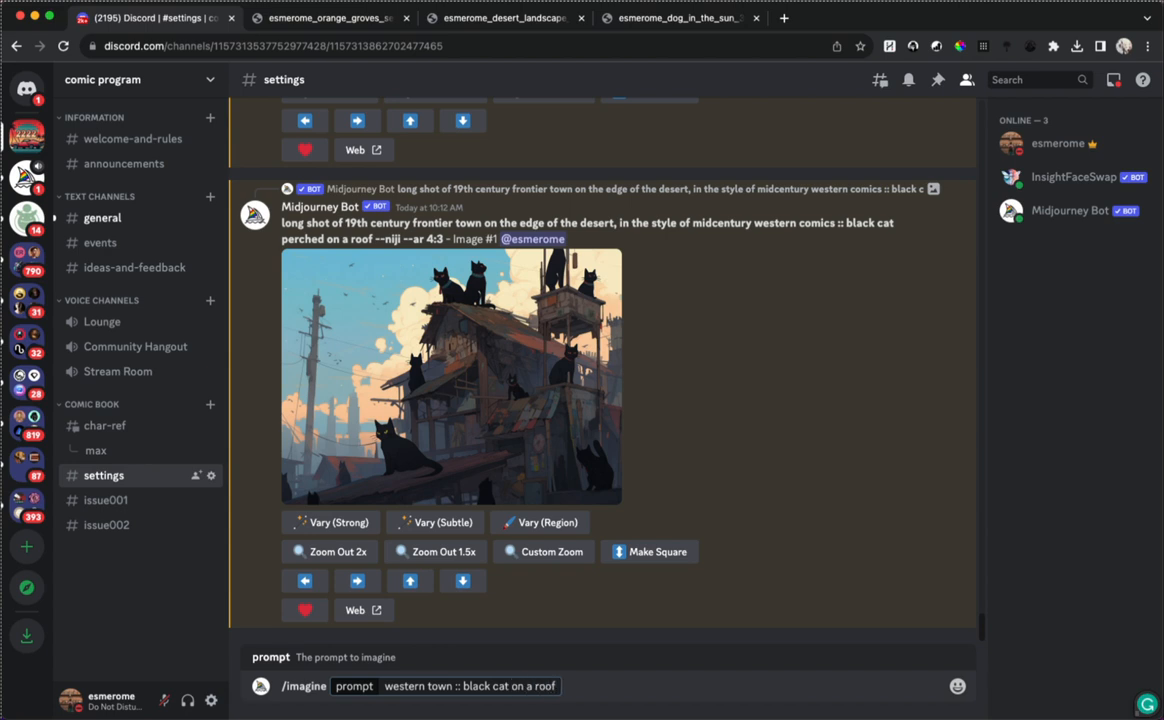
key("Return")
Submit the /imagine prompt "black cat on a roof in a western frontier town" as a single phrase without a multi-prompt separator
type("/imagi")
key("Tab")
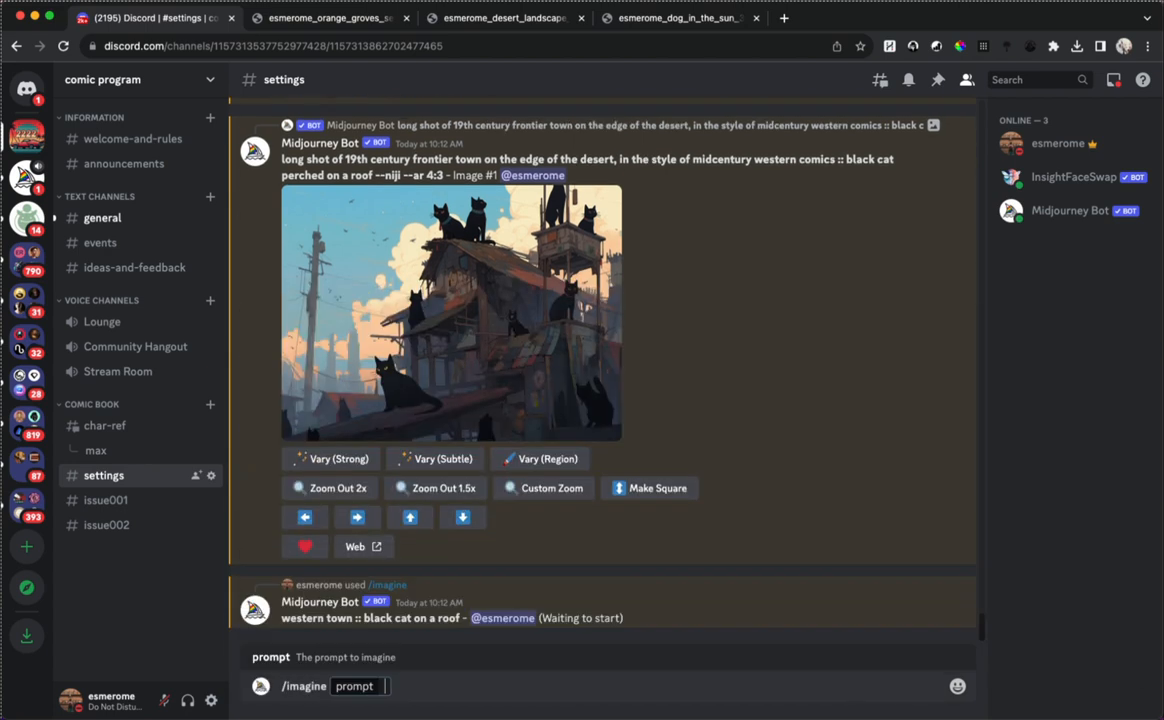
type("black cat on a roof,")
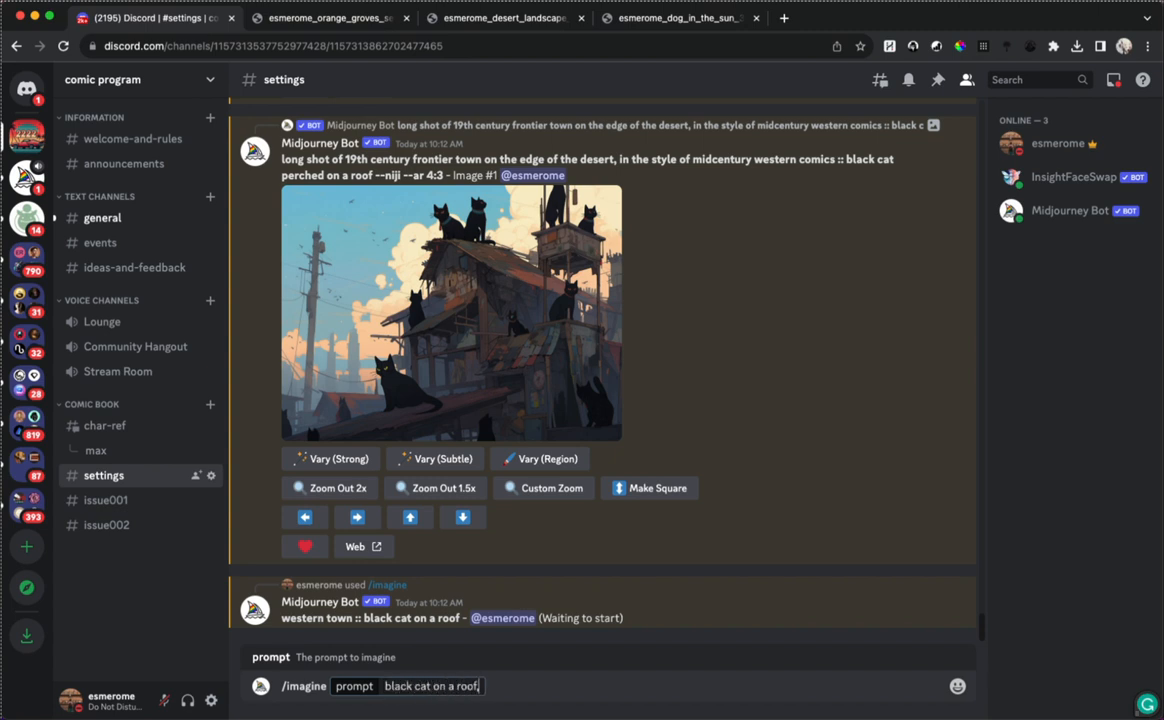
key("BackSpace")
type("in a west")
key("BackSpace")
type("stern 19th cent")
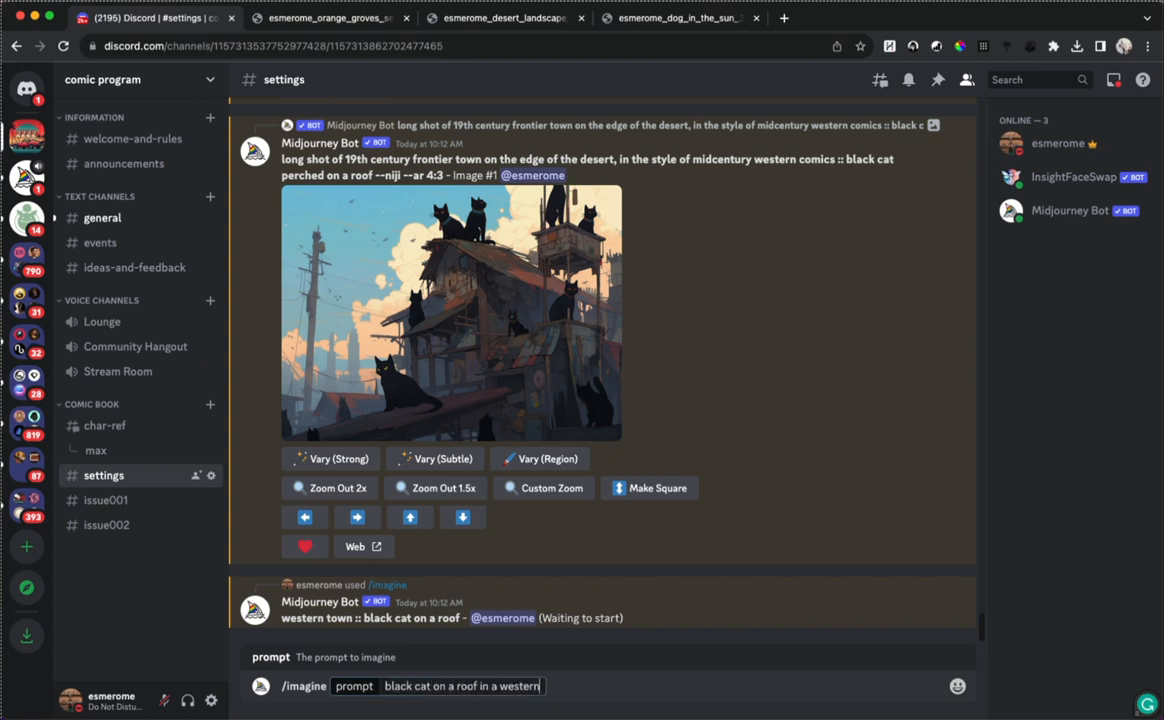
key("BackSpace")
key("BackSpace")
key("BackSpace")
key("BackSpace")
key("BackSpace")
key("BackSpace")
key("BackSpace")
key("BackSpace")
type("frontier town")
key("Return")
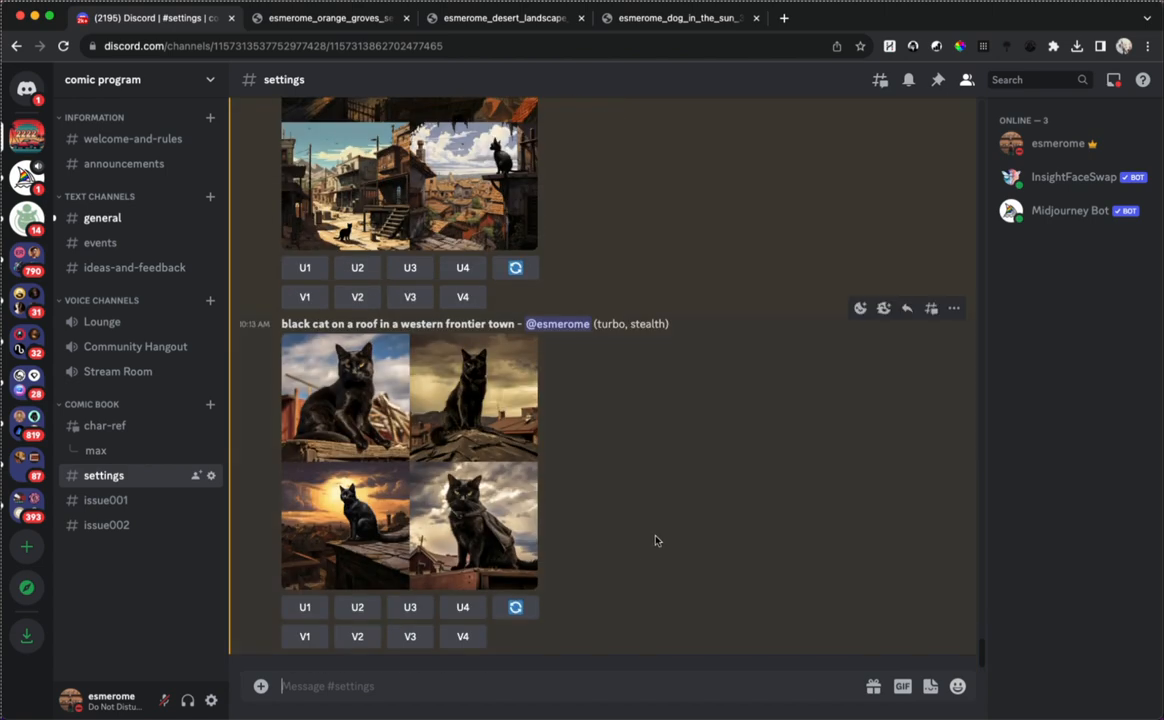
Copy the prompt "western town :: black cat on a roof" from its result message into a new /imagine prompt
scroll(569, 453, "up", 5)
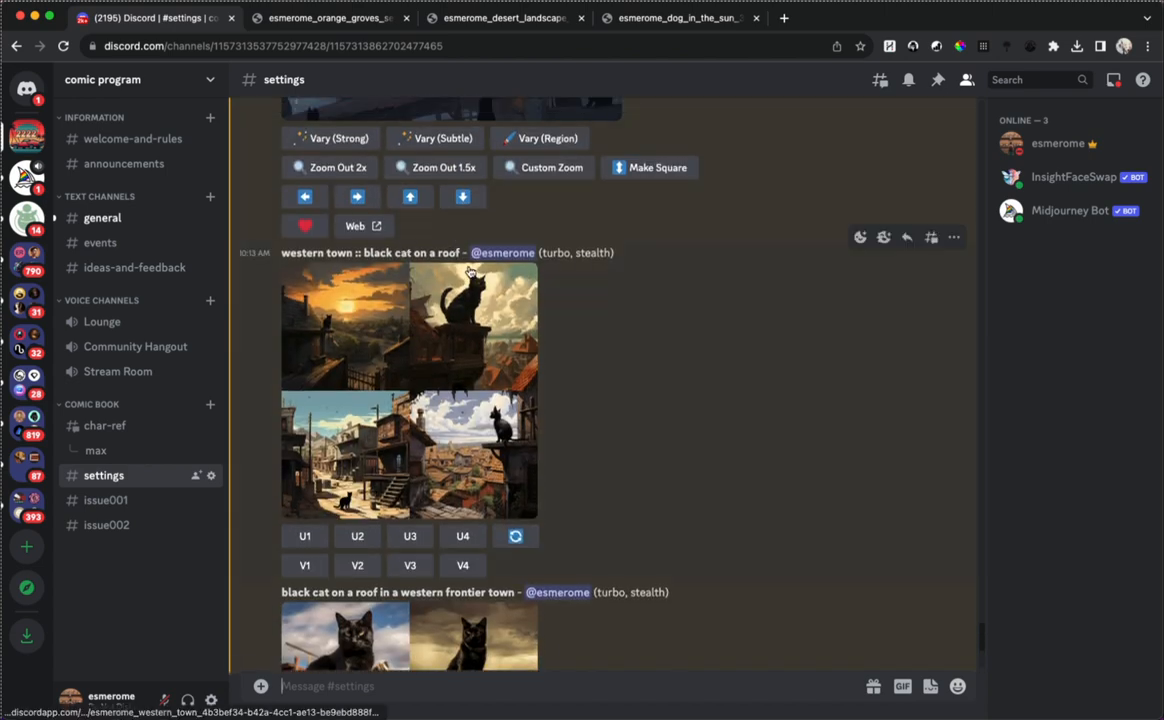
left_click_drag(458, 253, 283, 253)
key("super+c")
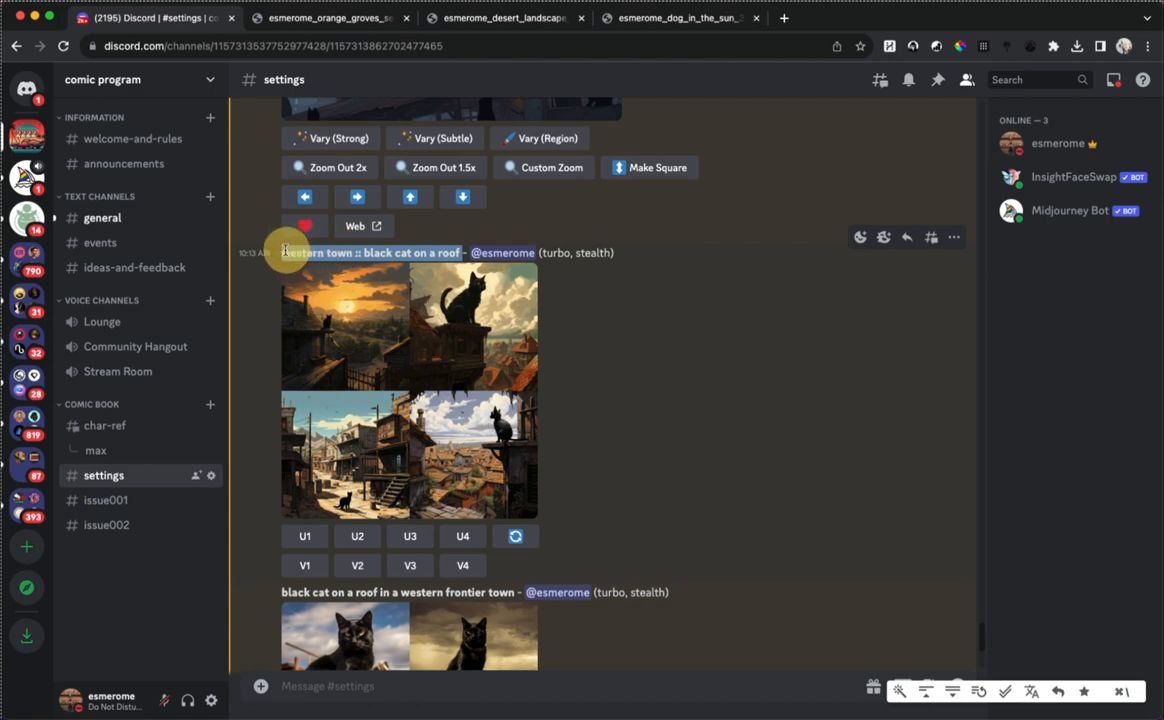
left_click(363, 684)
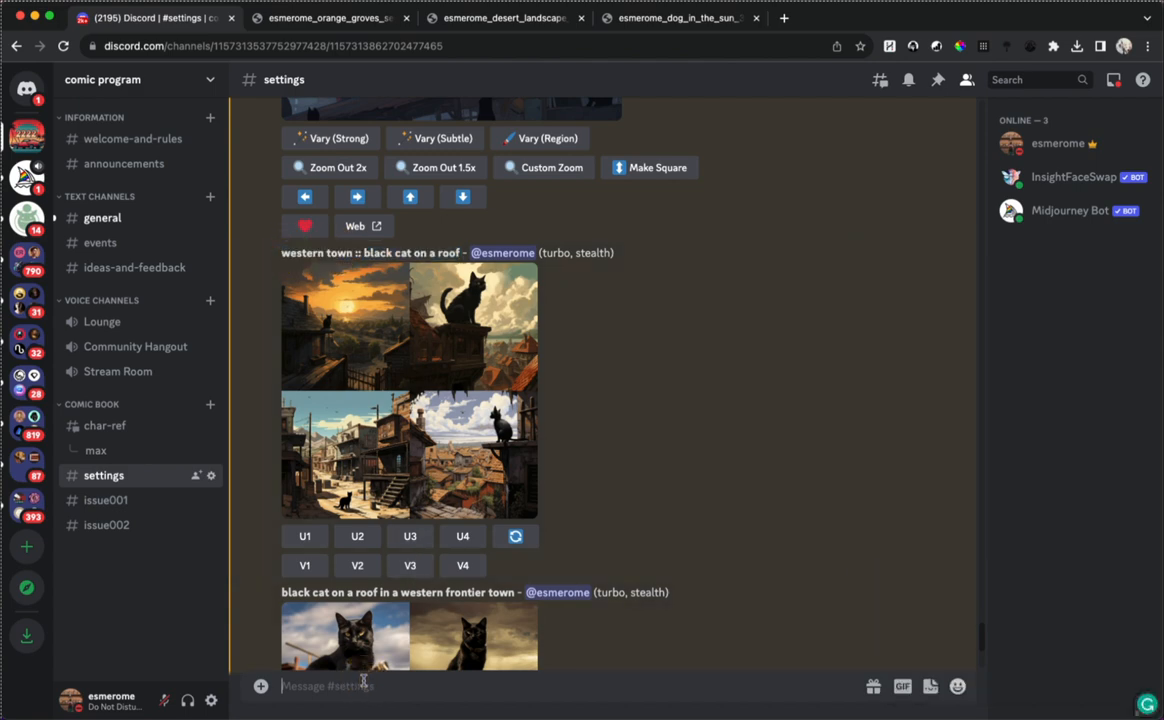
type("/imagi")
key("Tab")
key("super+v")
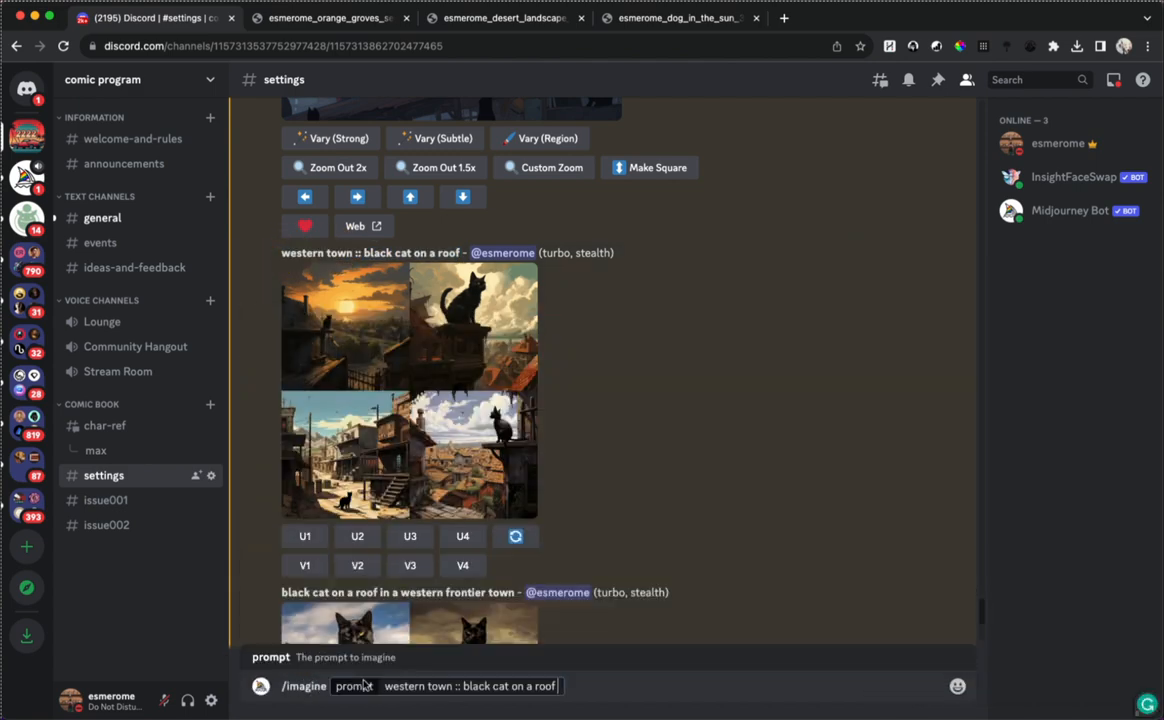
Give the western town part a weight of 2, and copy and submit the prompt as "western town ::2black cat on a roof"
left_click(460, 689)
type("2")
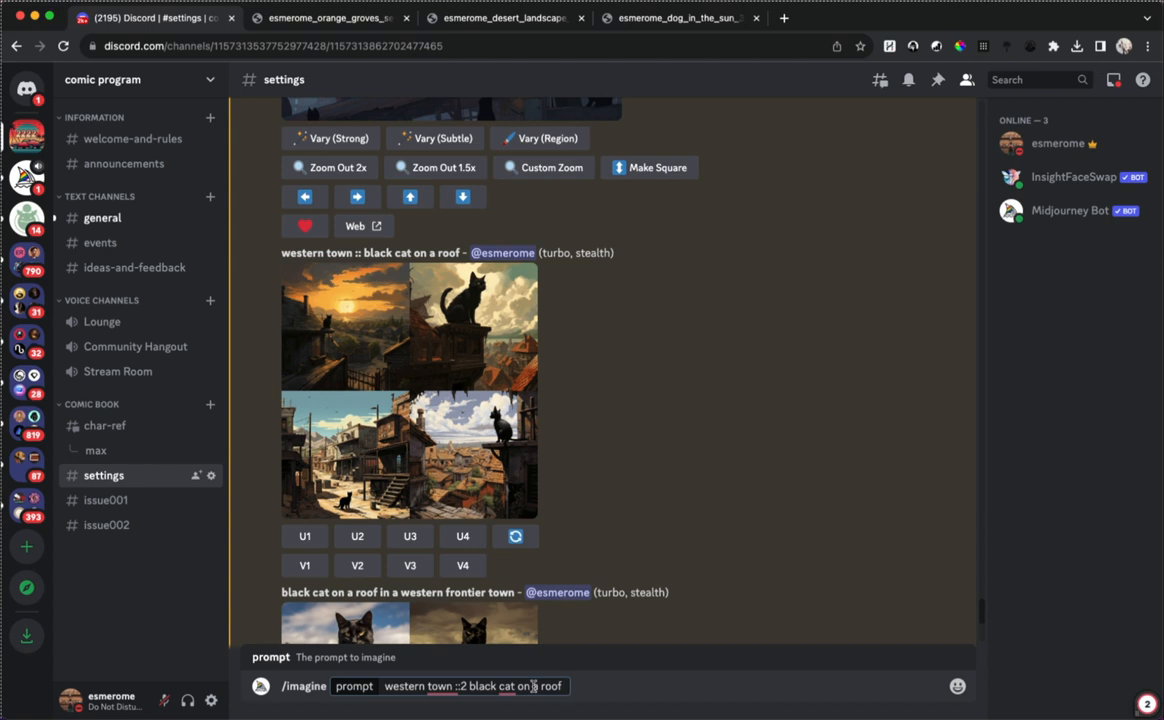
left_click(467, 686)
key("Delete")
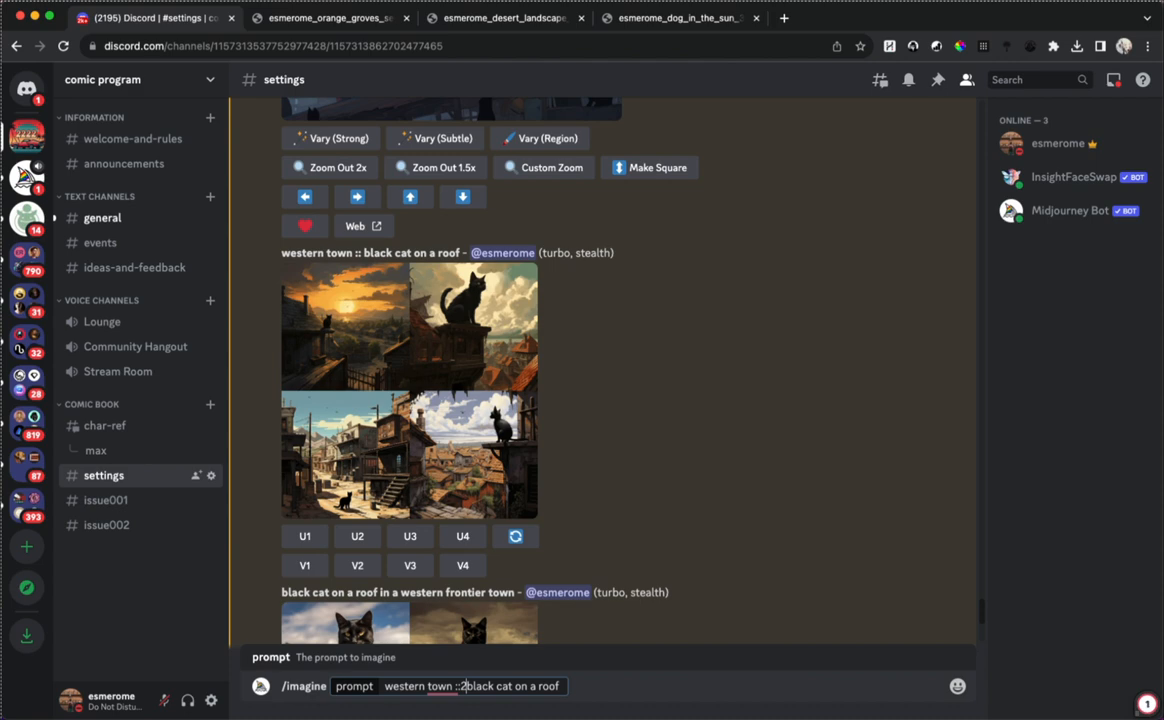
key("super+a")
key("super+c")
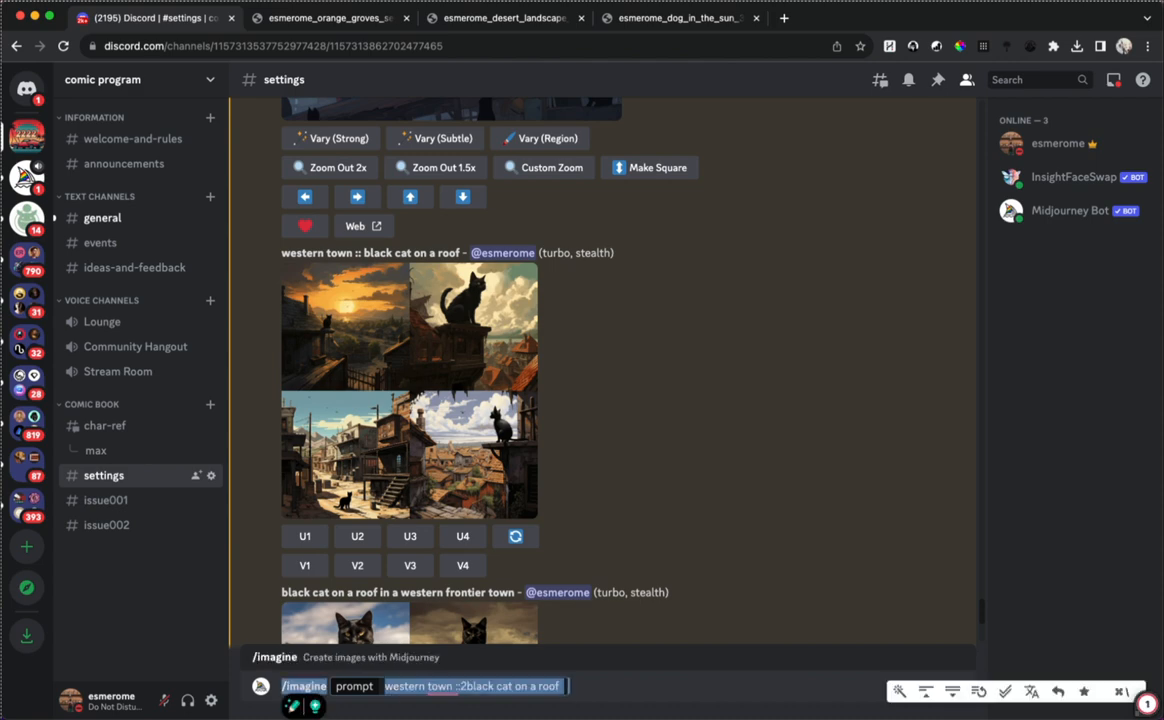
key("Return")
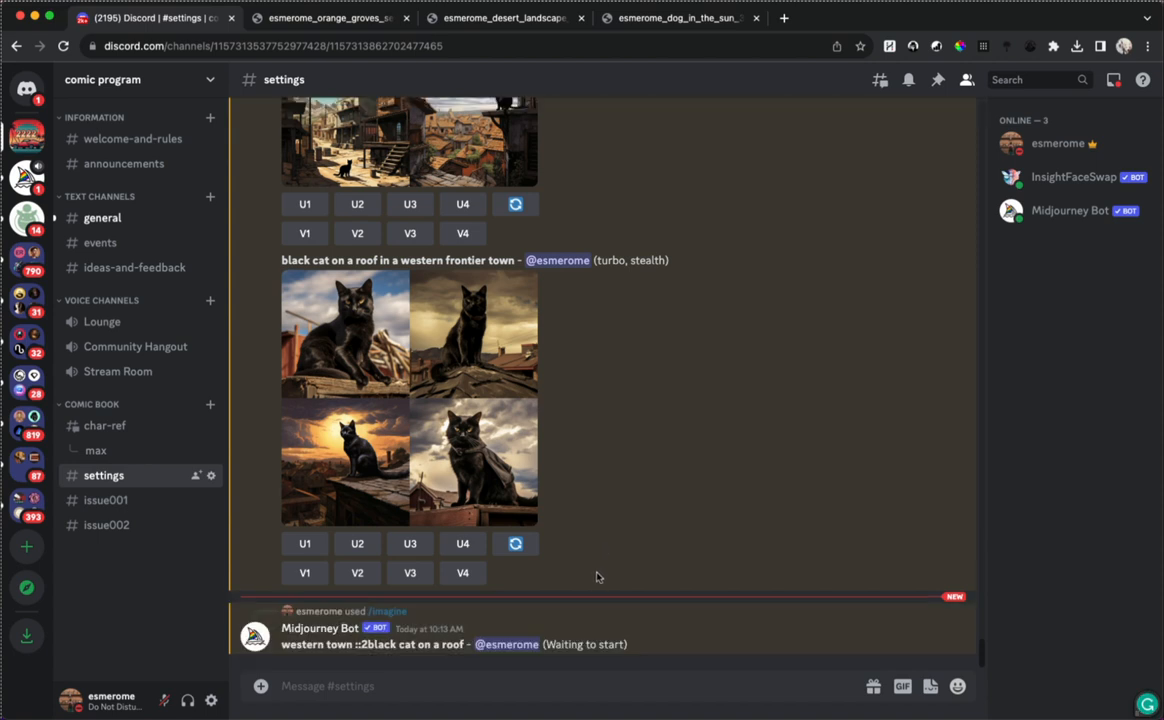
Reuse the copied prompt with a space after the weight and submit "western town ::2 black cat on a roof"
key("super+v")
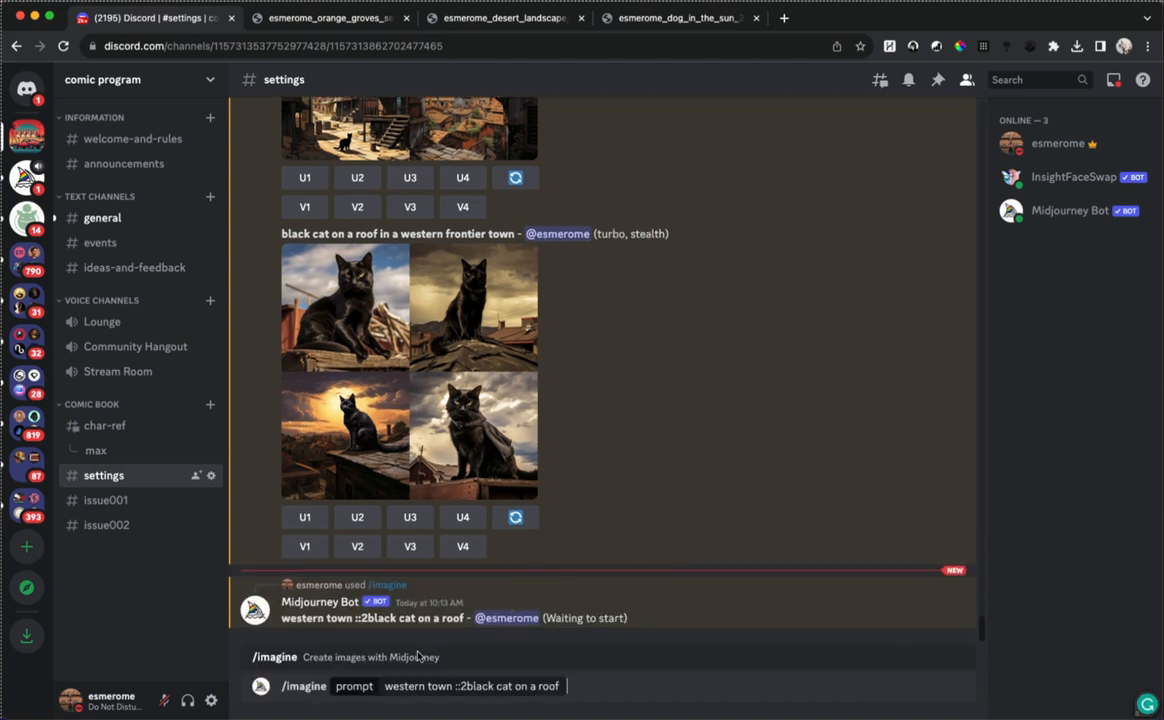
left_click(466, 686)
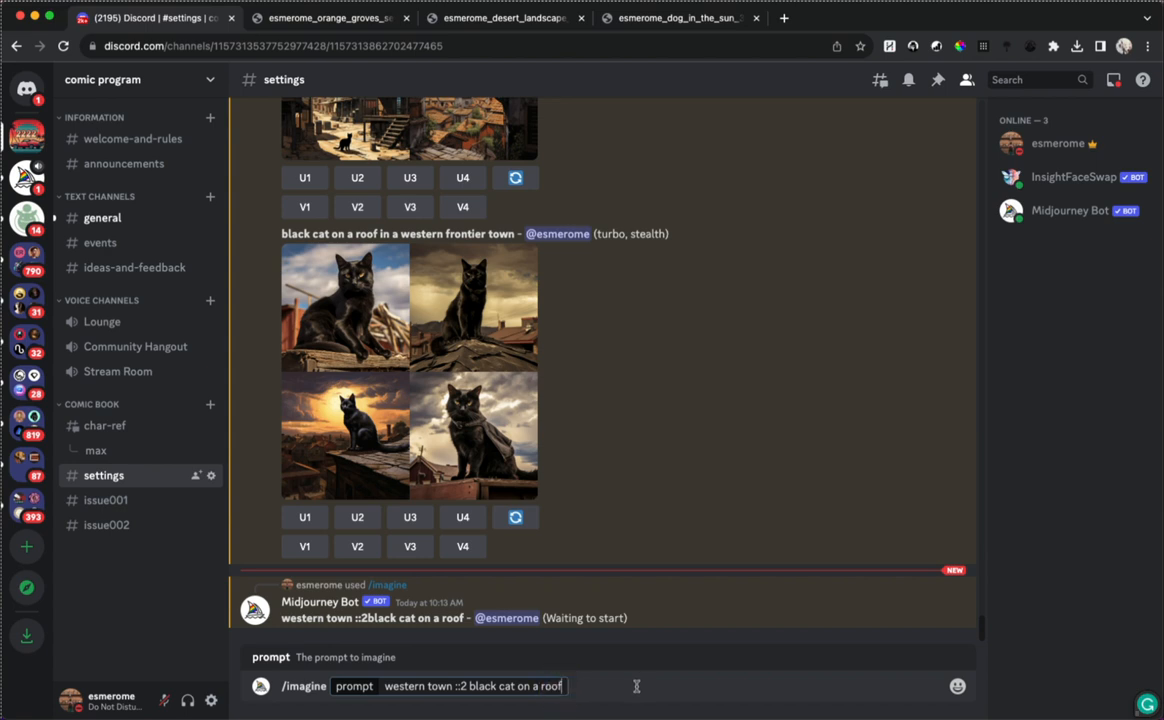
key("Return")
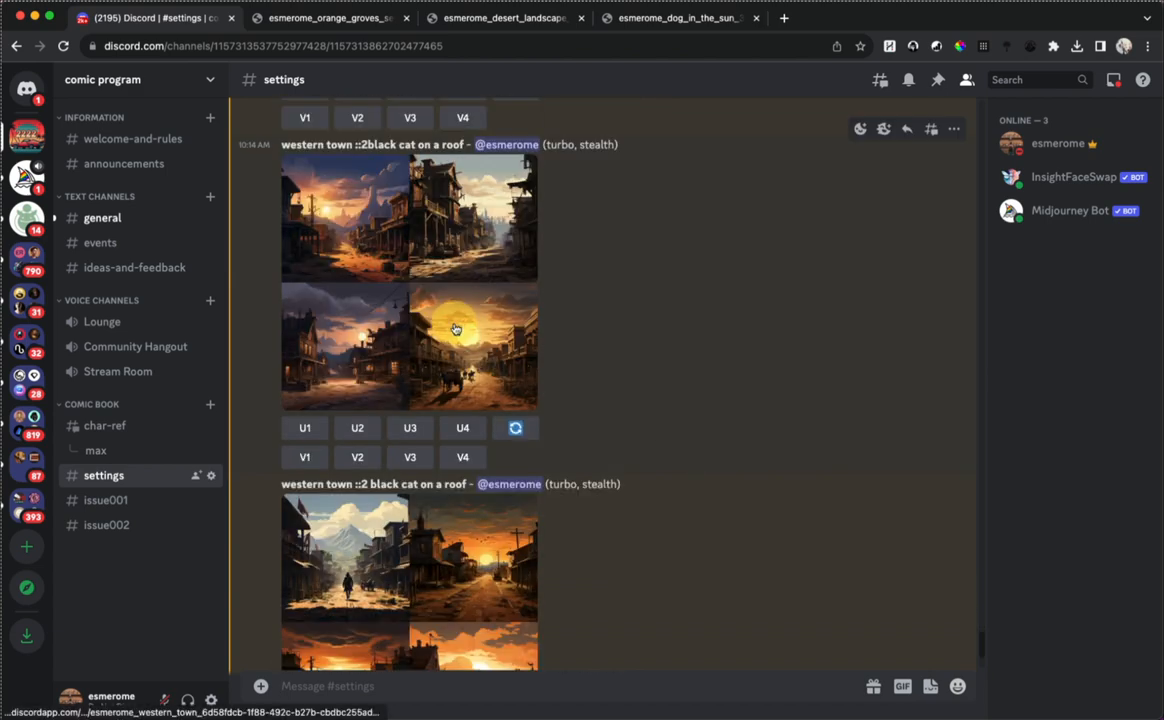
Open the "western town ::2black cat on a roof" grid in the browser, examine its four images enlarged, and return to the Discord channel
left_click(456, 329)
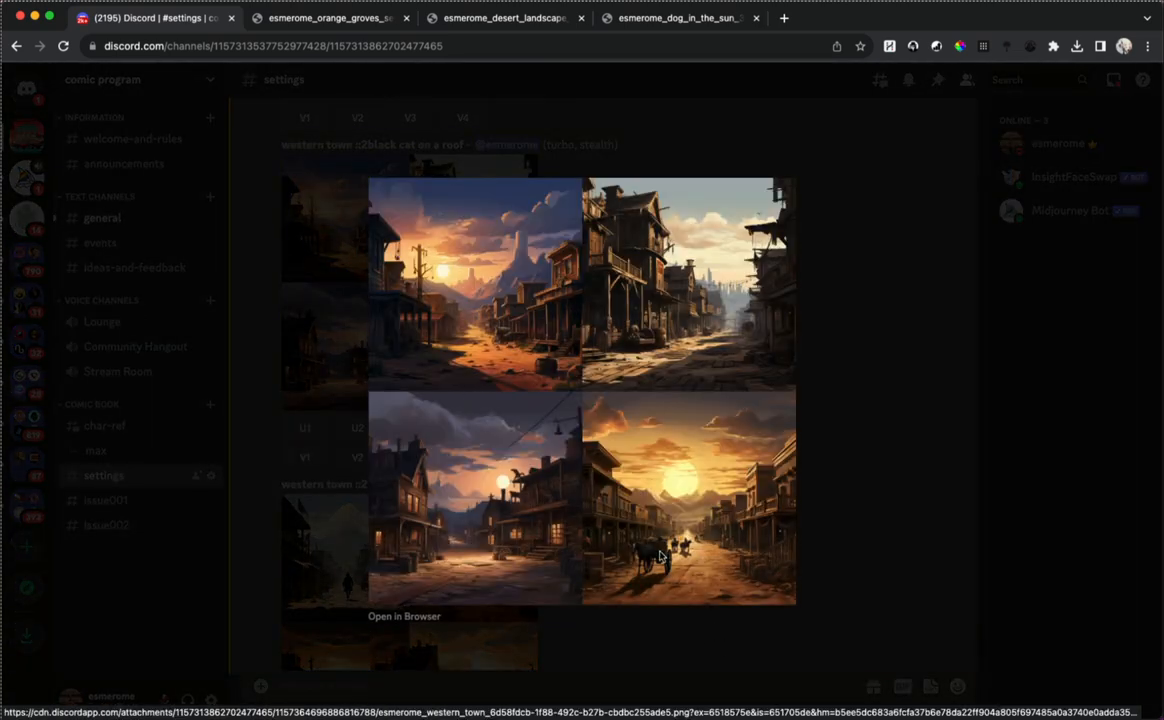
left_click(402, 616)
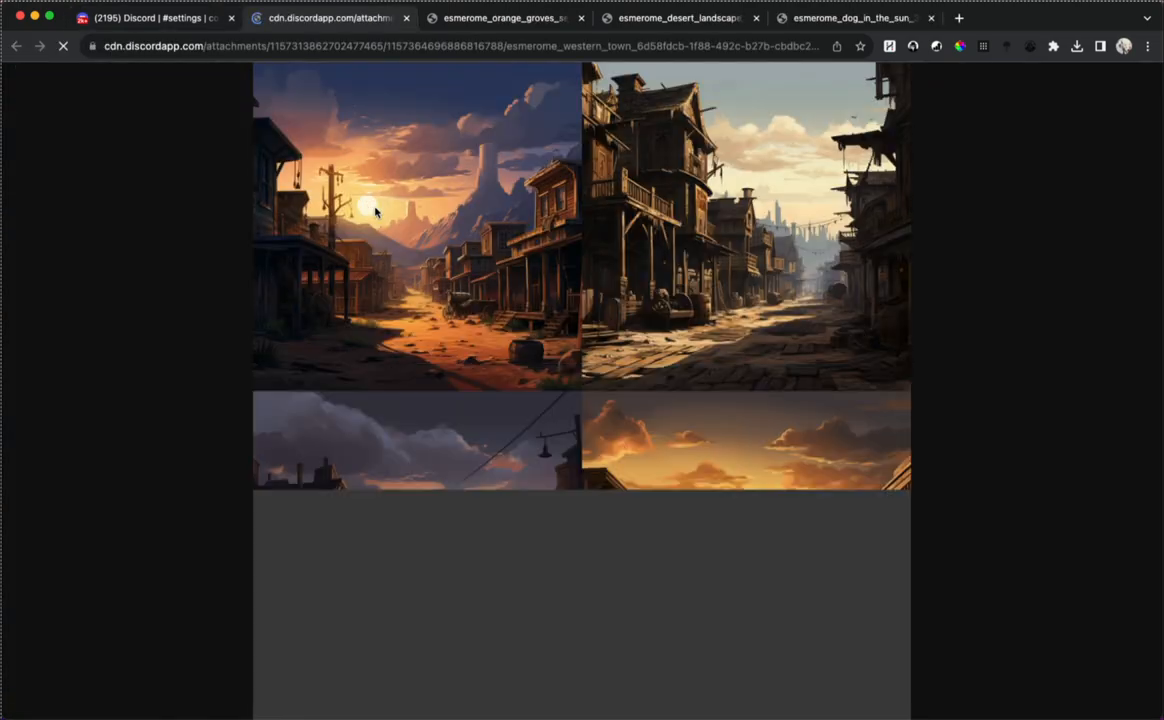
left_click(584, 303)
scroll(587, 517, "up", 3)
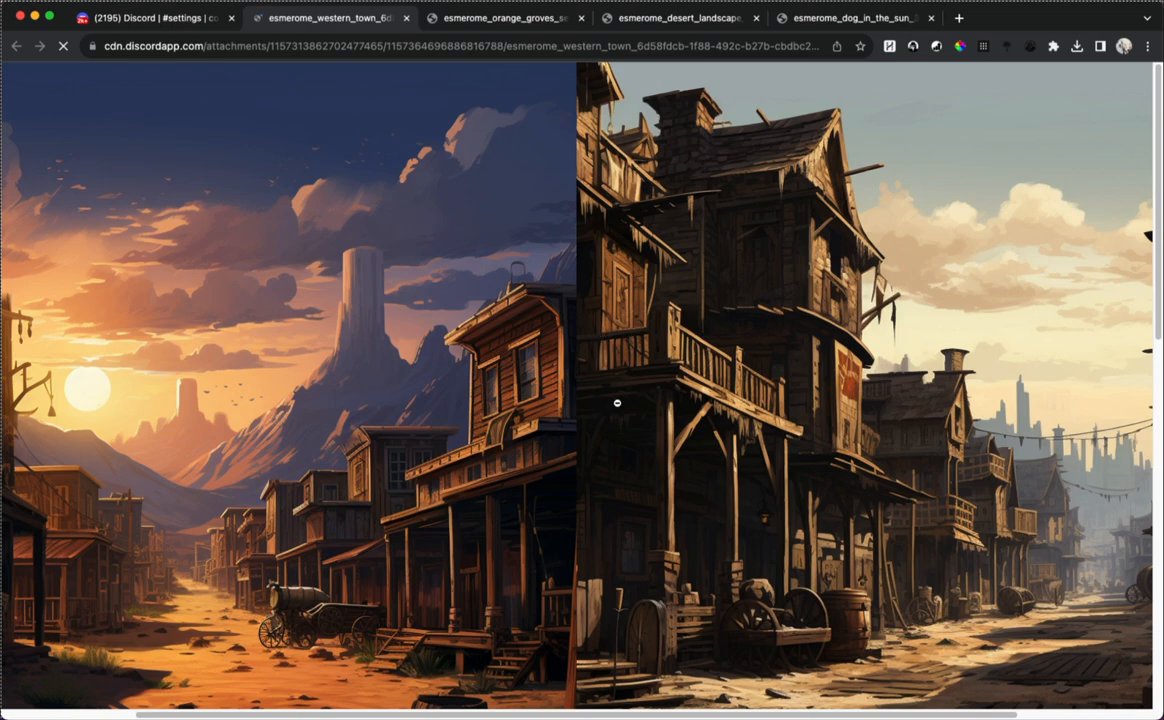
left_click_drag(445, 716, 643, 711)
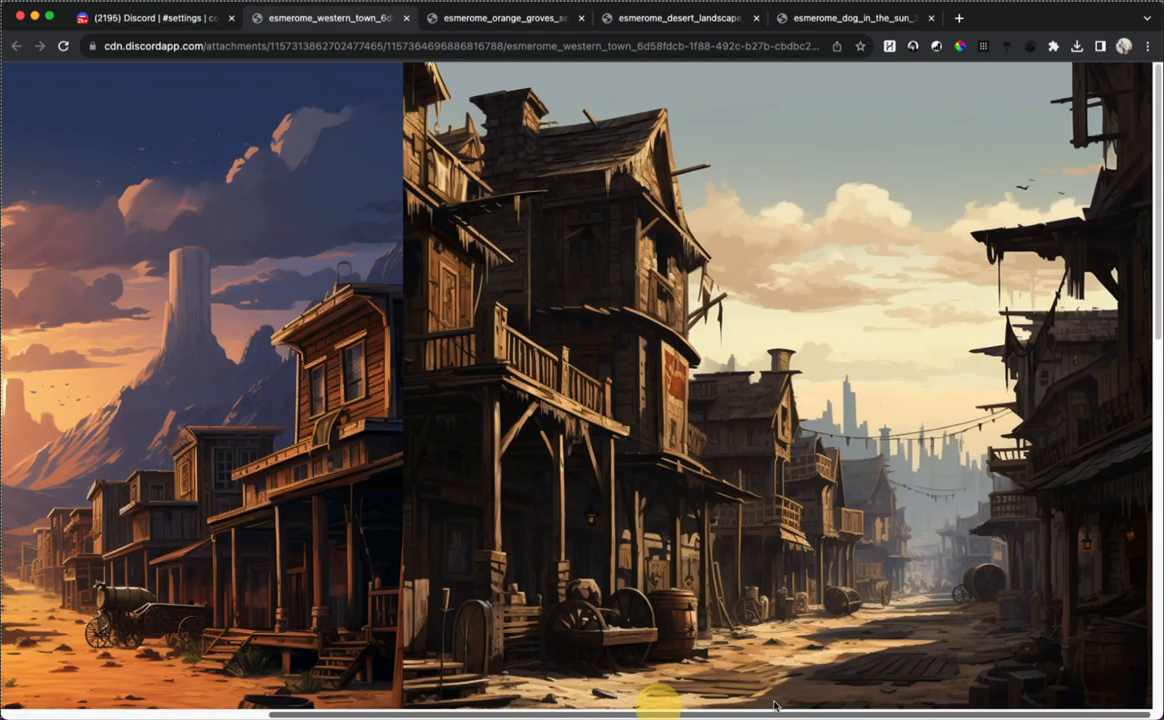
scroll(658, 597, "down", 10)
left_click_drag(773, 698, 223, 696)
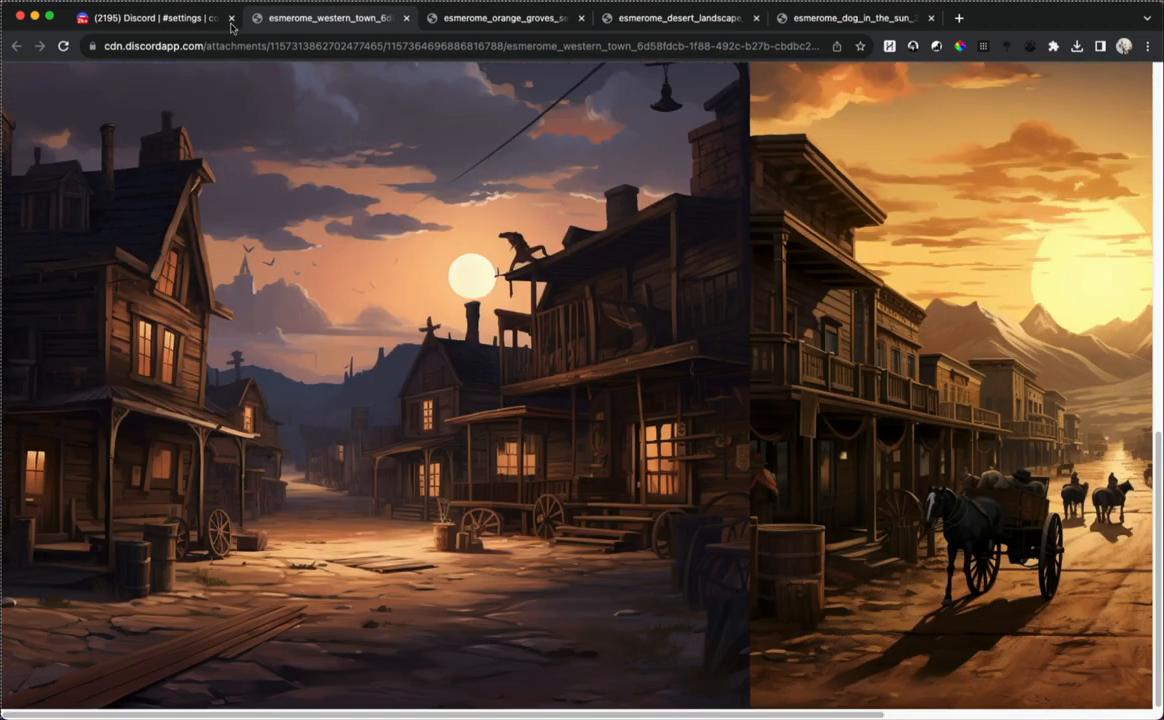
left_click(130, 18)
left_click(763, 350)
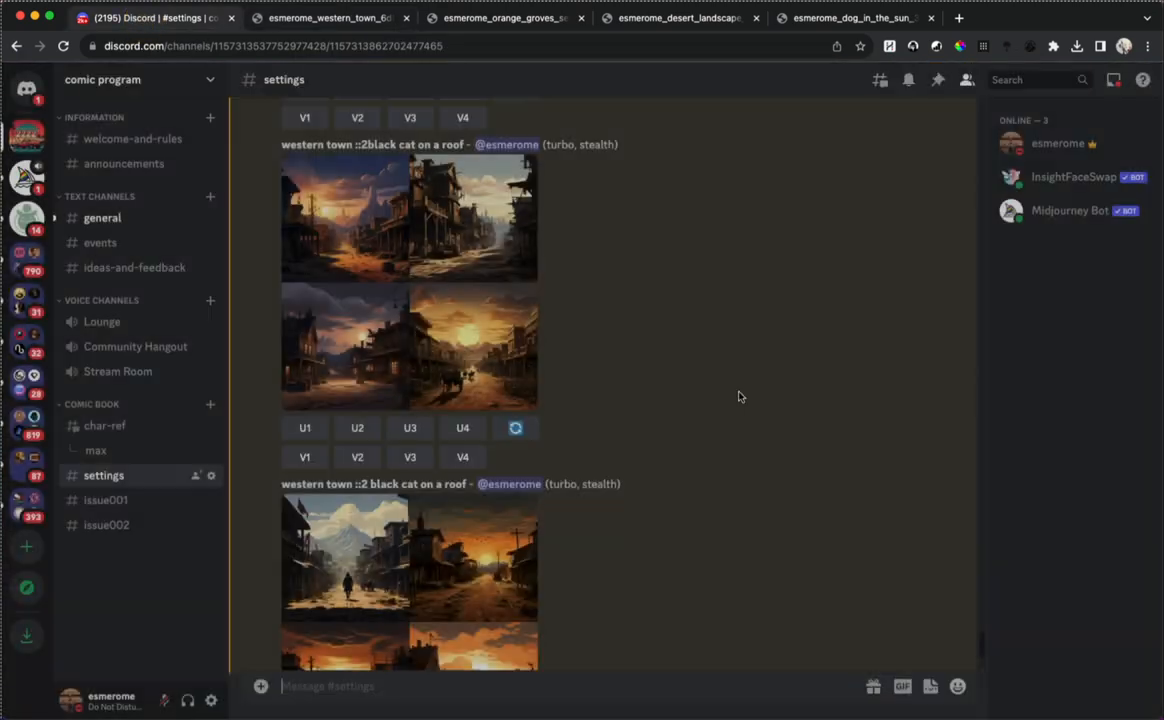
Upscale the third image of the "western town ::2 black cat on a roof" grid
scroll(700, 397, "down", 3)
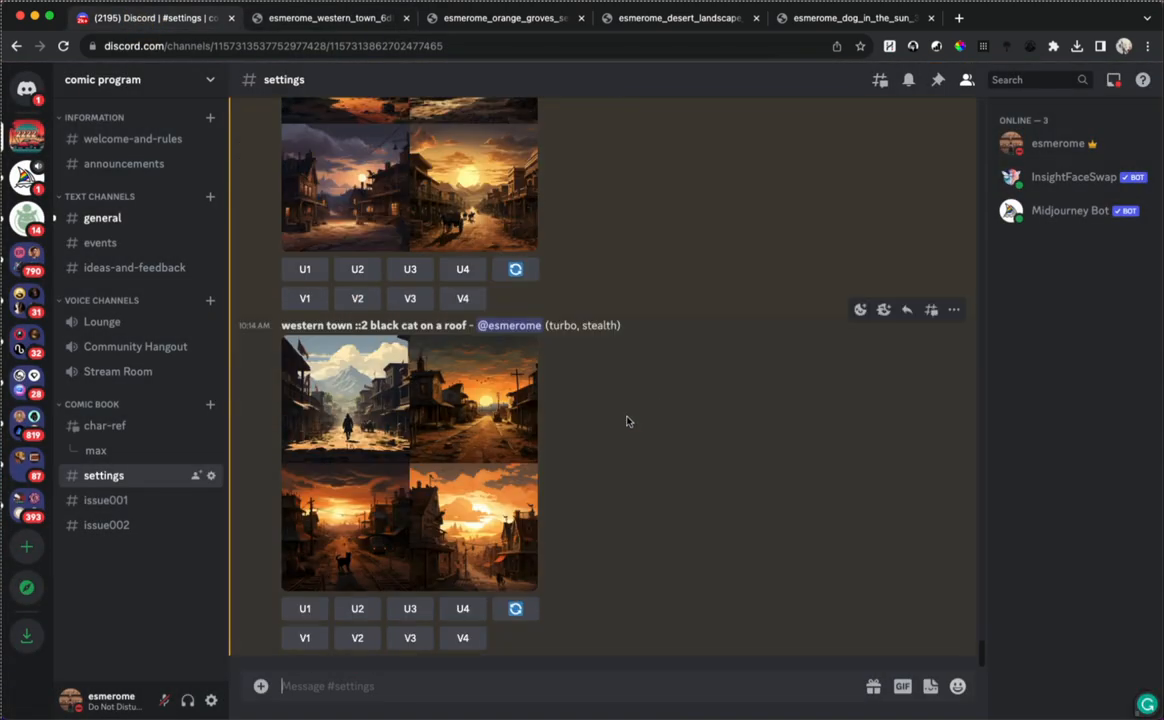
left_click(419, 615)
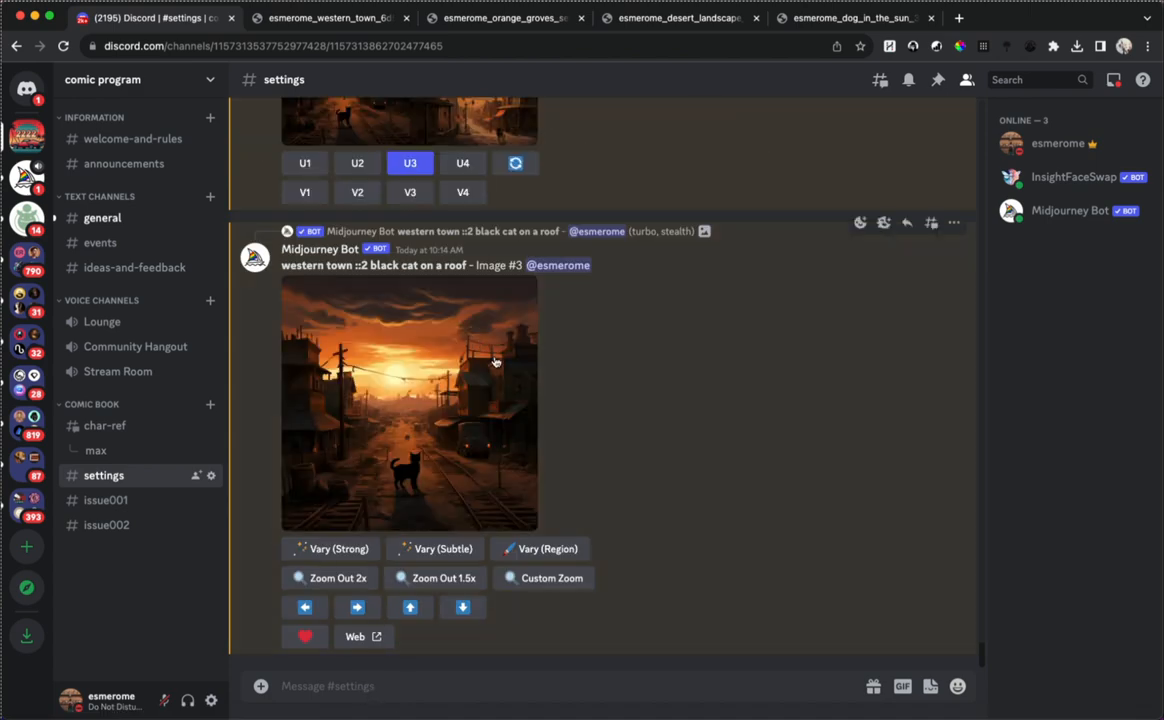
Reroll the "western town ::2 black cat on a roof" grid with the weight moved to the cat: "western town :: black cat on a roof::2"
scroll(513, 486, "up", 10)
scroll(513, 486, "down", 5)
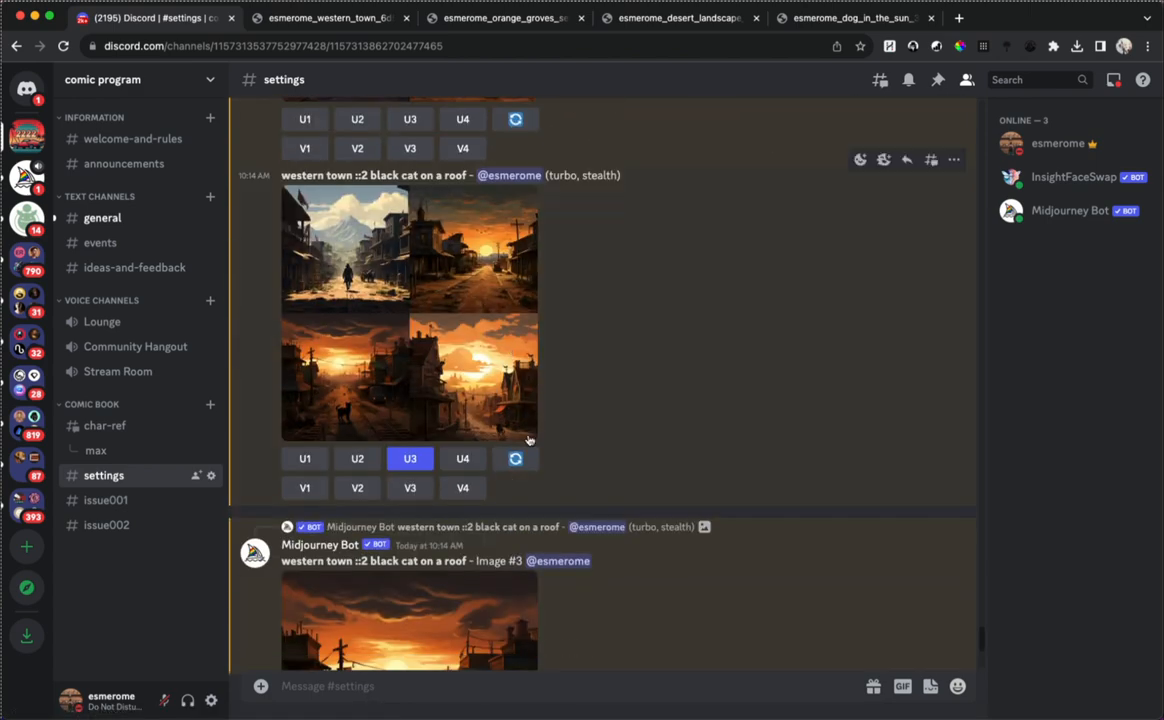
left_click(515, 458)
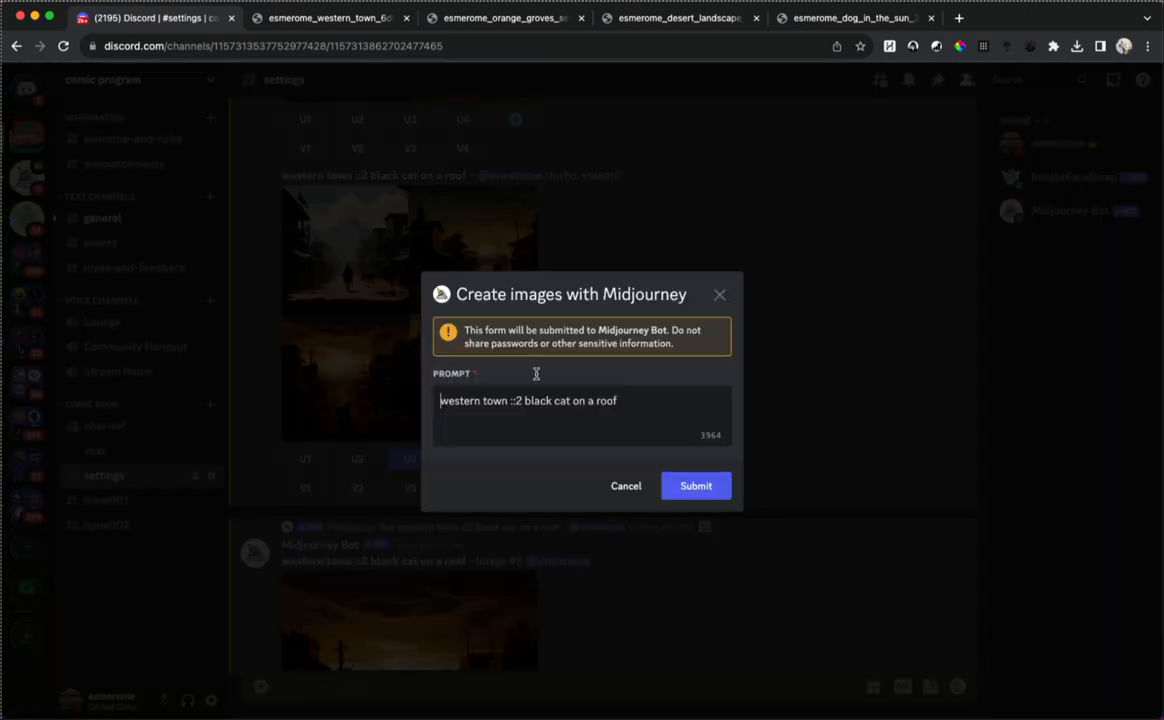
left_click(523, 402)
key("BackSpace")
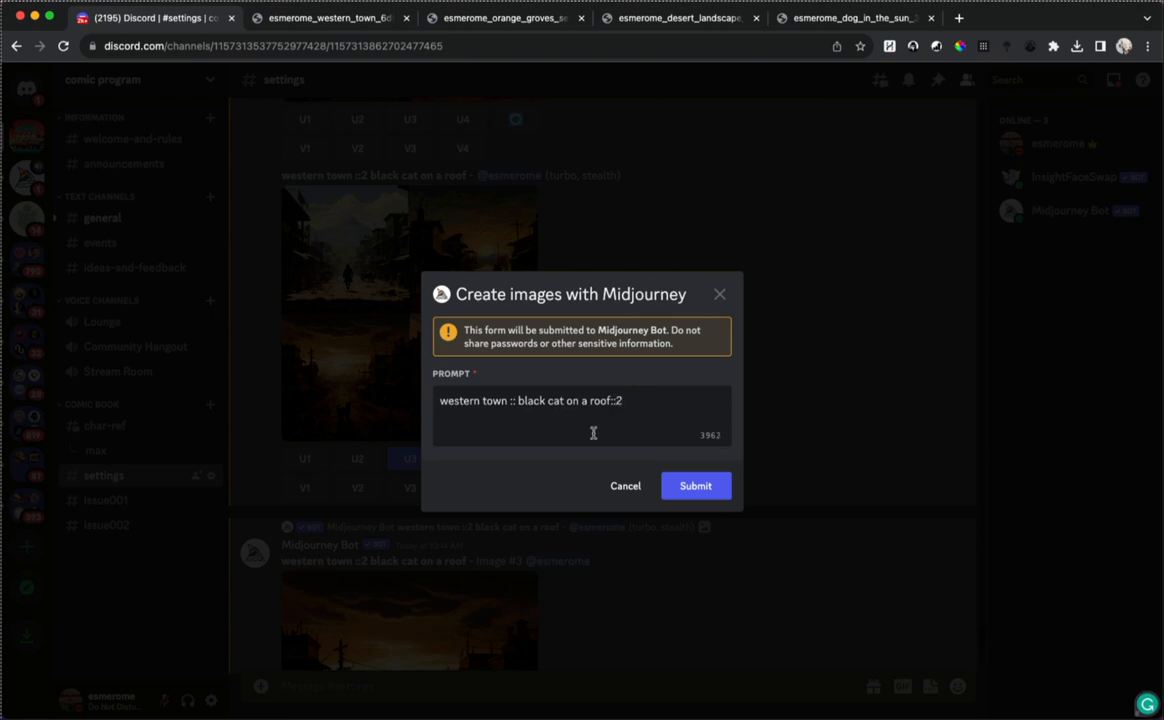
left_click(726, 491)
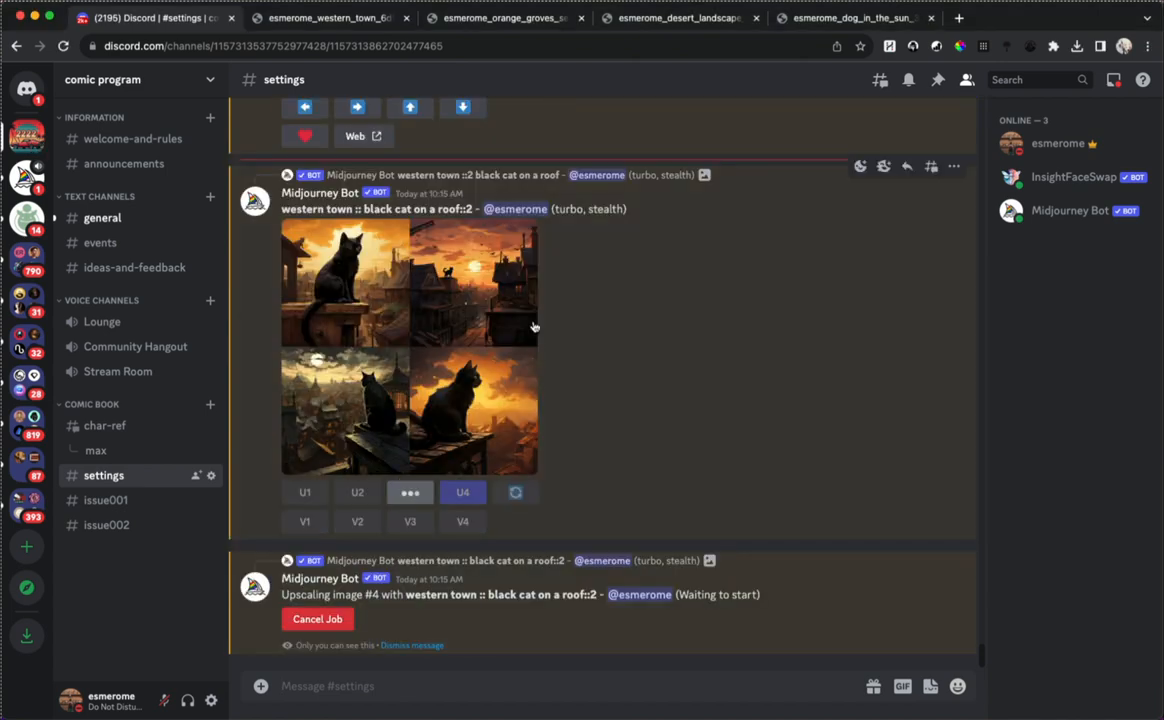
Upscale the third and second images of the "western town :: black cat on a roof::2" grid
left_click(410, 492)
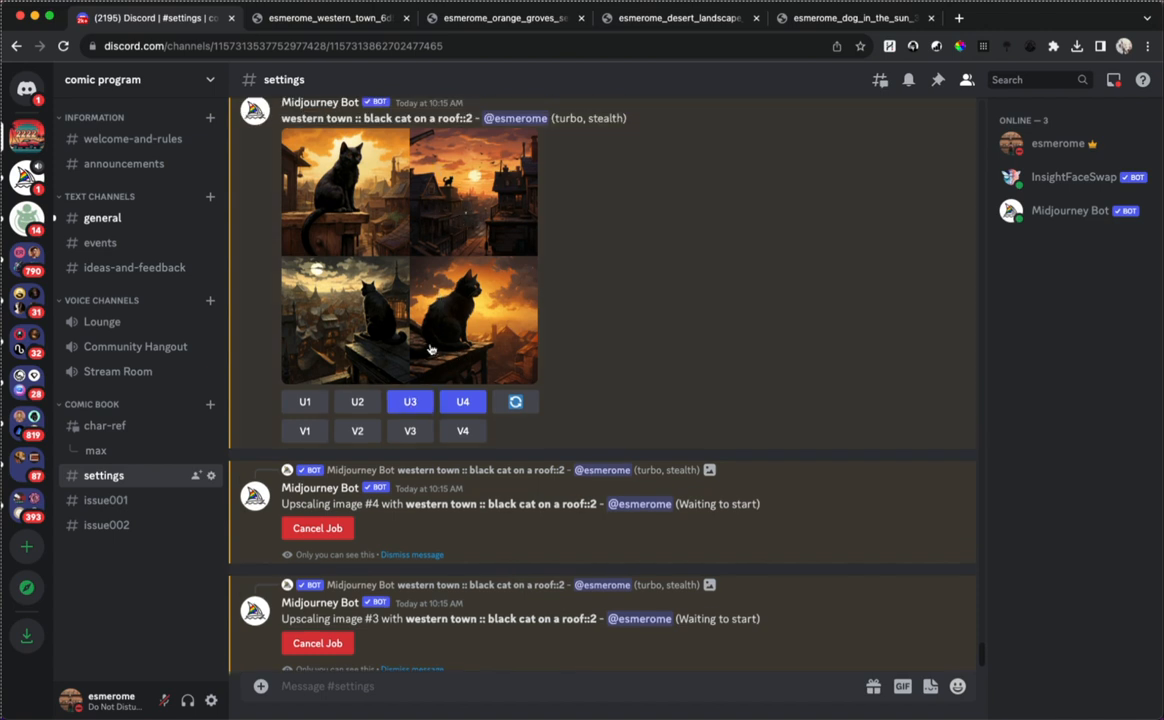
left_click(358, 403)
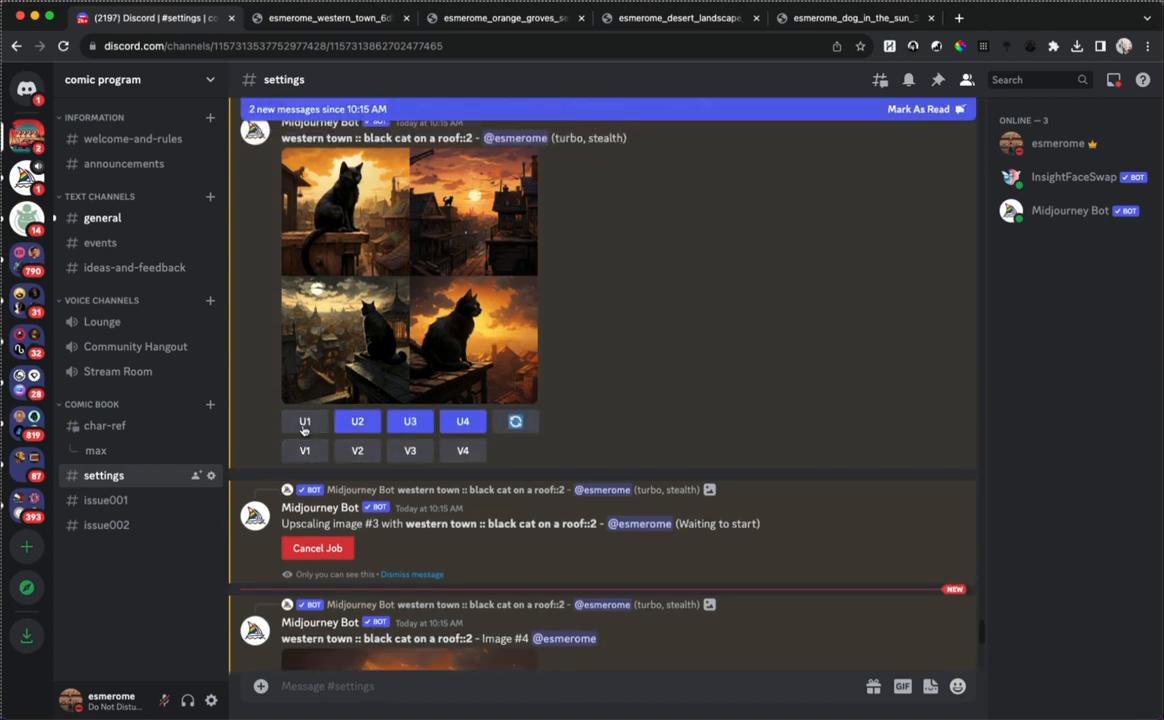
Upscale the grid's first image and try to reroll the grid with the prompt "western town :: black cat on a roof::2 :: high noon"
left_click(303, 423)
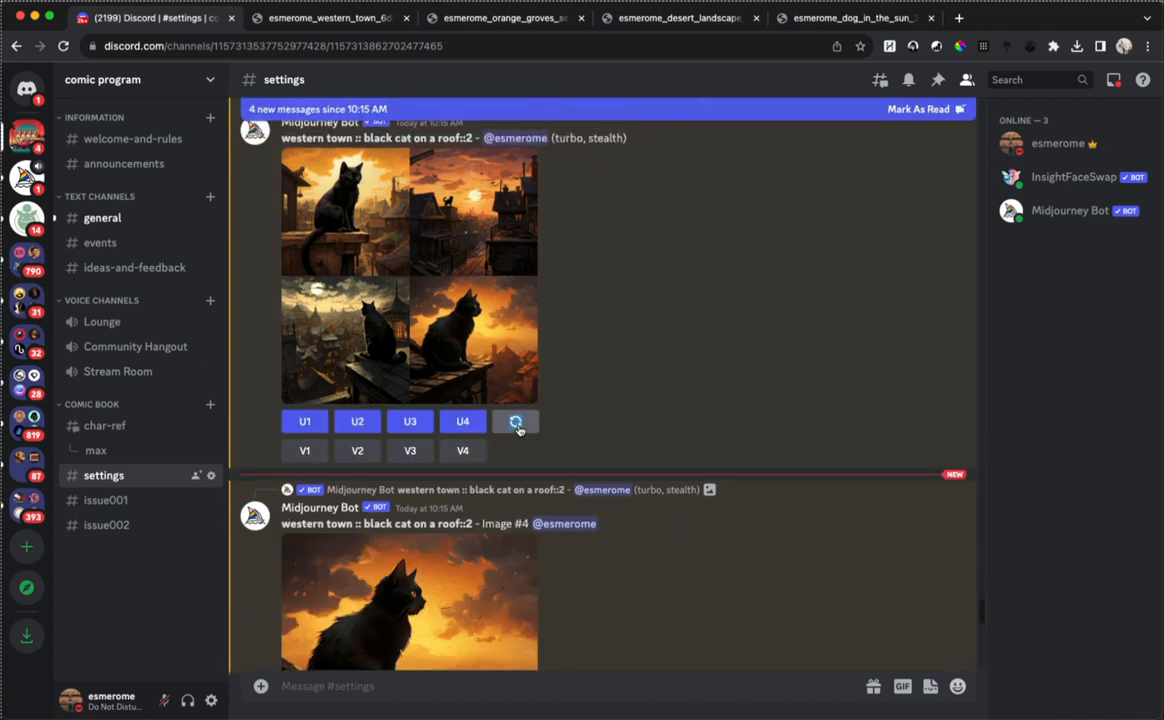
left_click(516, 423)
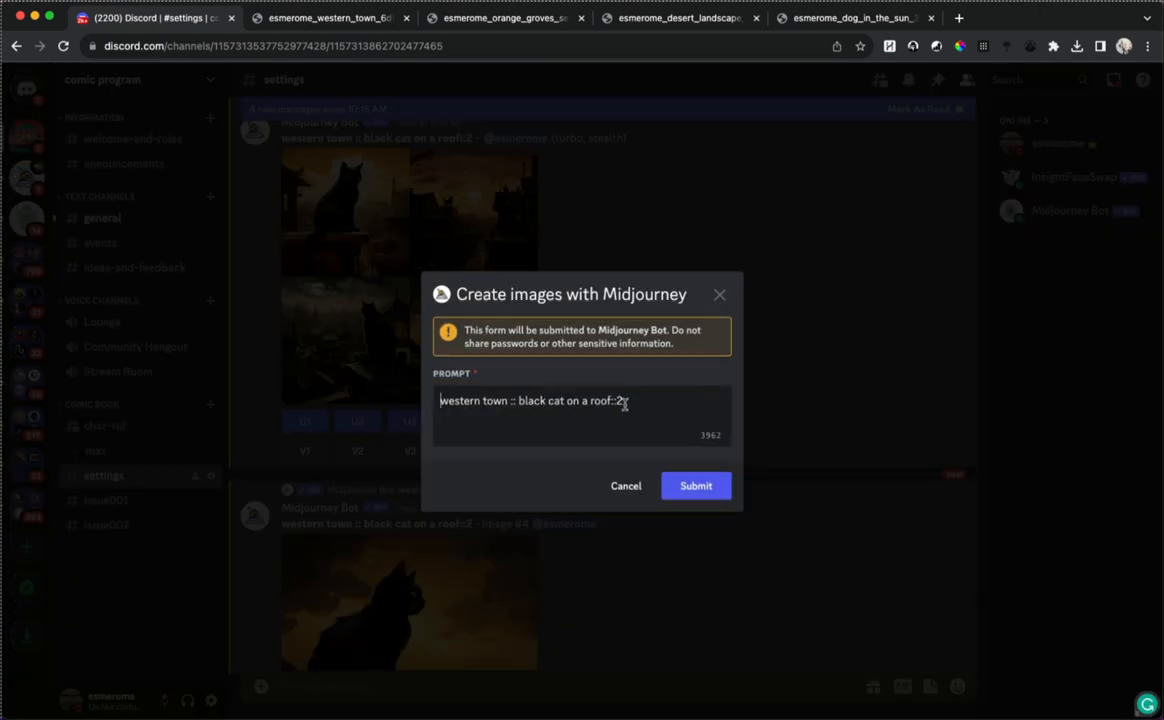
left_click(624, 401)
type("::")
type(" high noon")
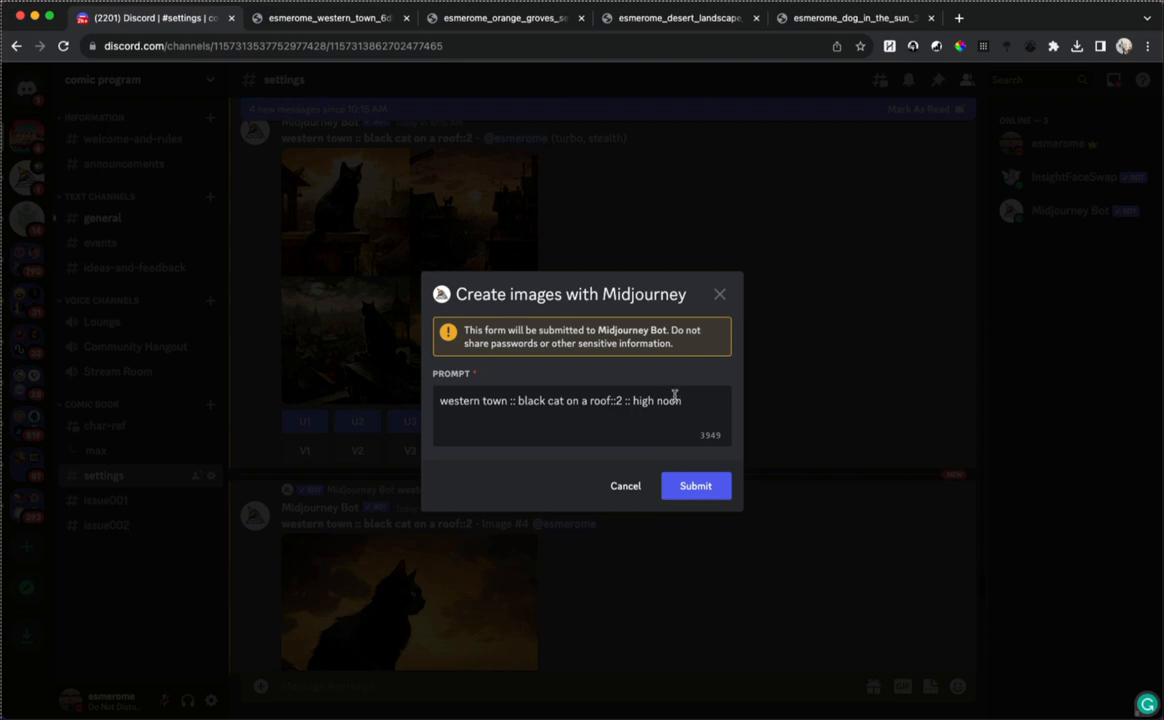
left_click(686, 494)
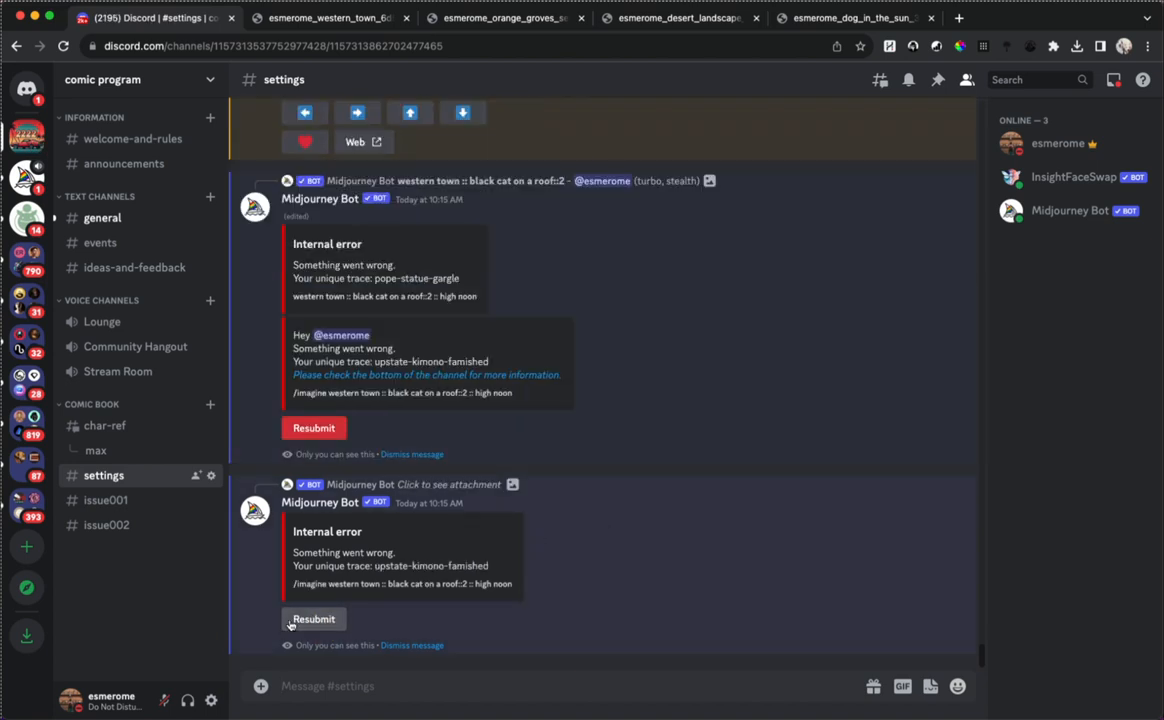
Resubmit the "high noon" job and copy its prompt text from the latest error message
left_click(312, 619)
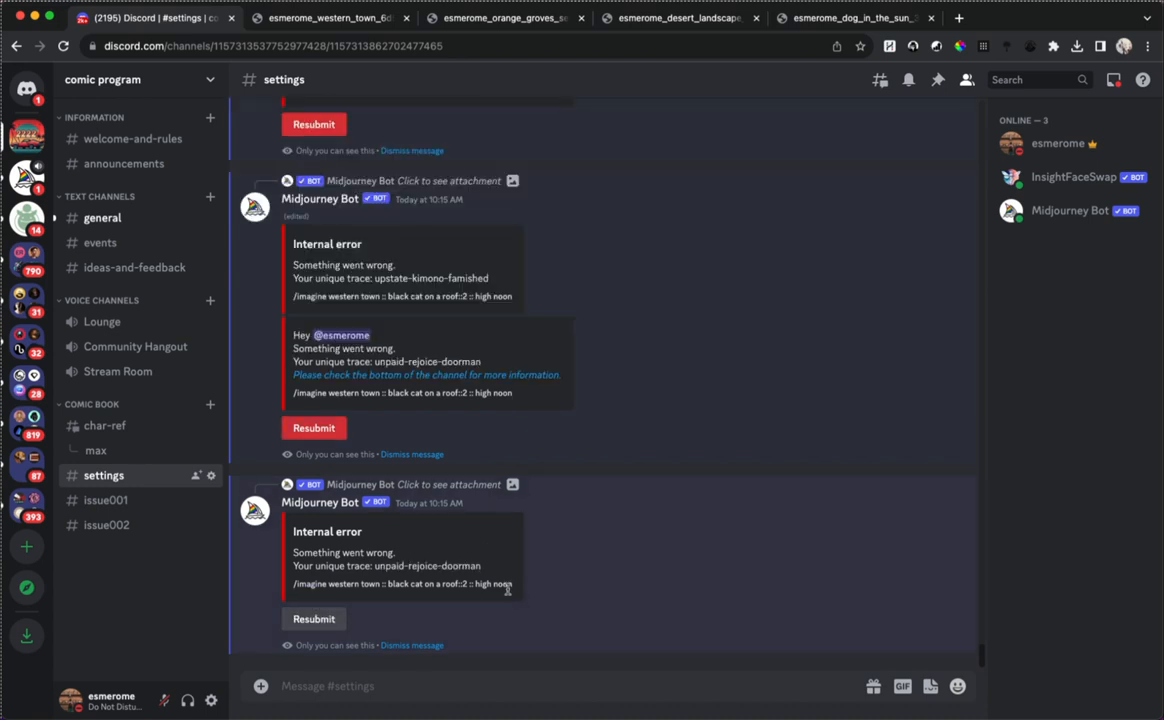
left_click_drag(513, 589, 329, 586)
type("v")
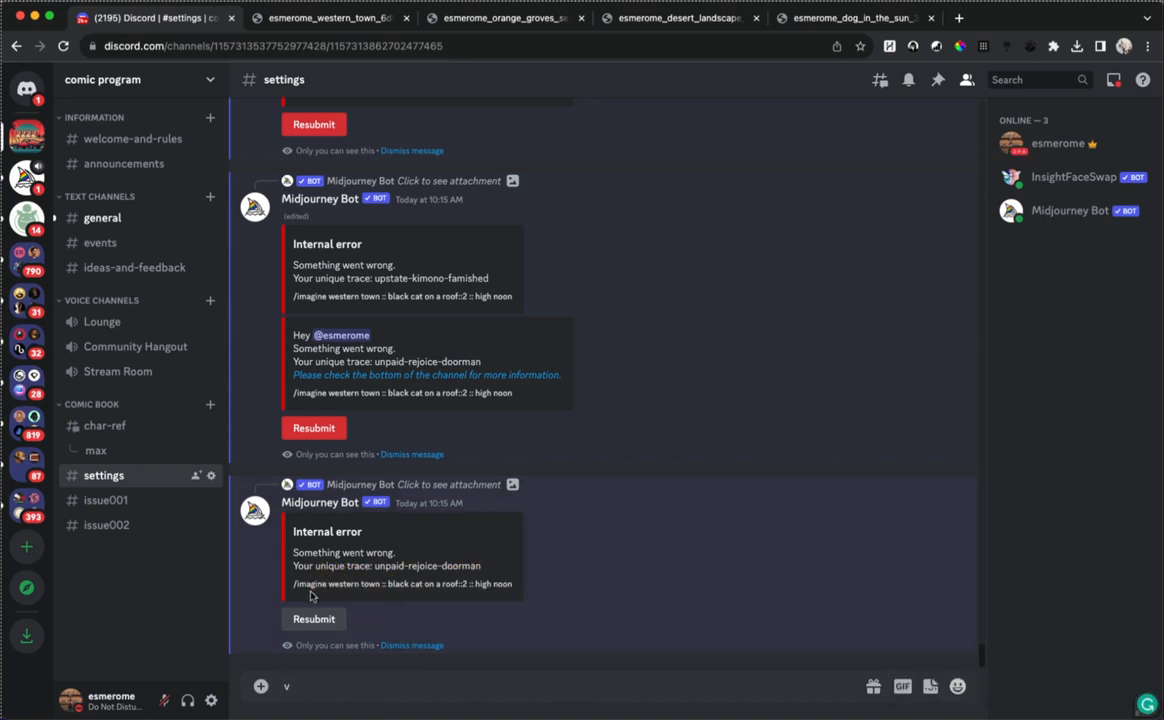
left_click_drag(326, 589, 511, 585)
key("super+c")
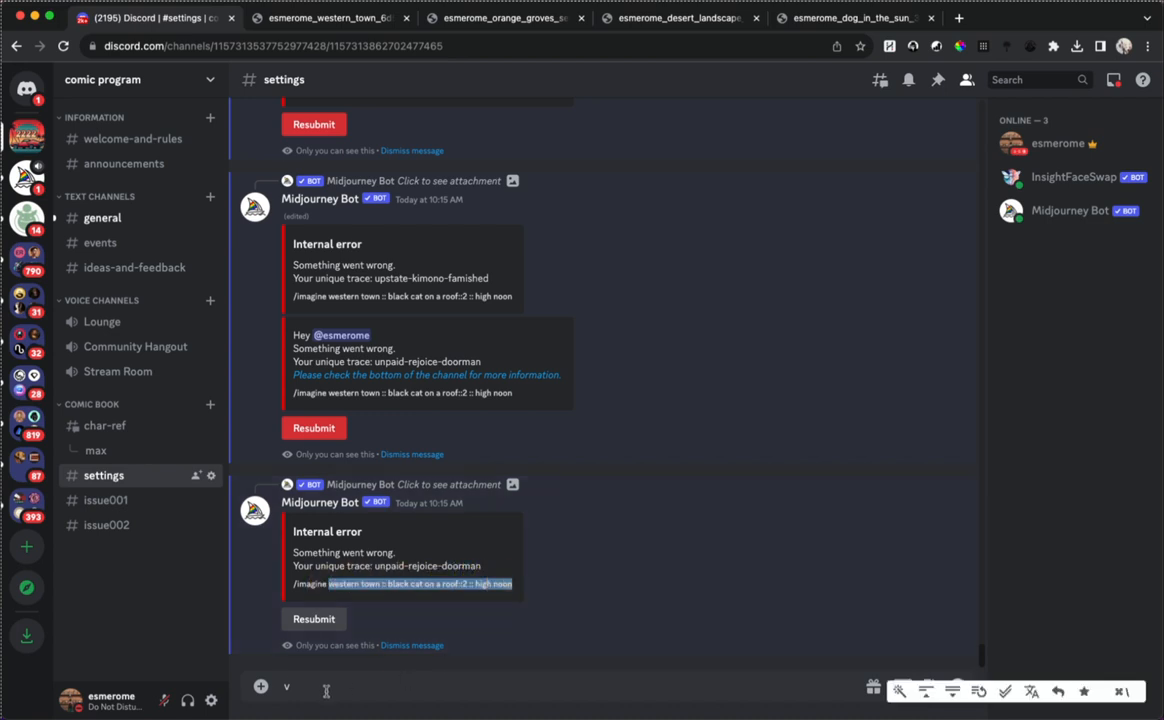
Try to generate the copied prompt "western town :: black cat on a roof::2 :: high noon" with a fresh /imagine command
left_click(302, 692)
key("BackSpace")
type("/imagine")
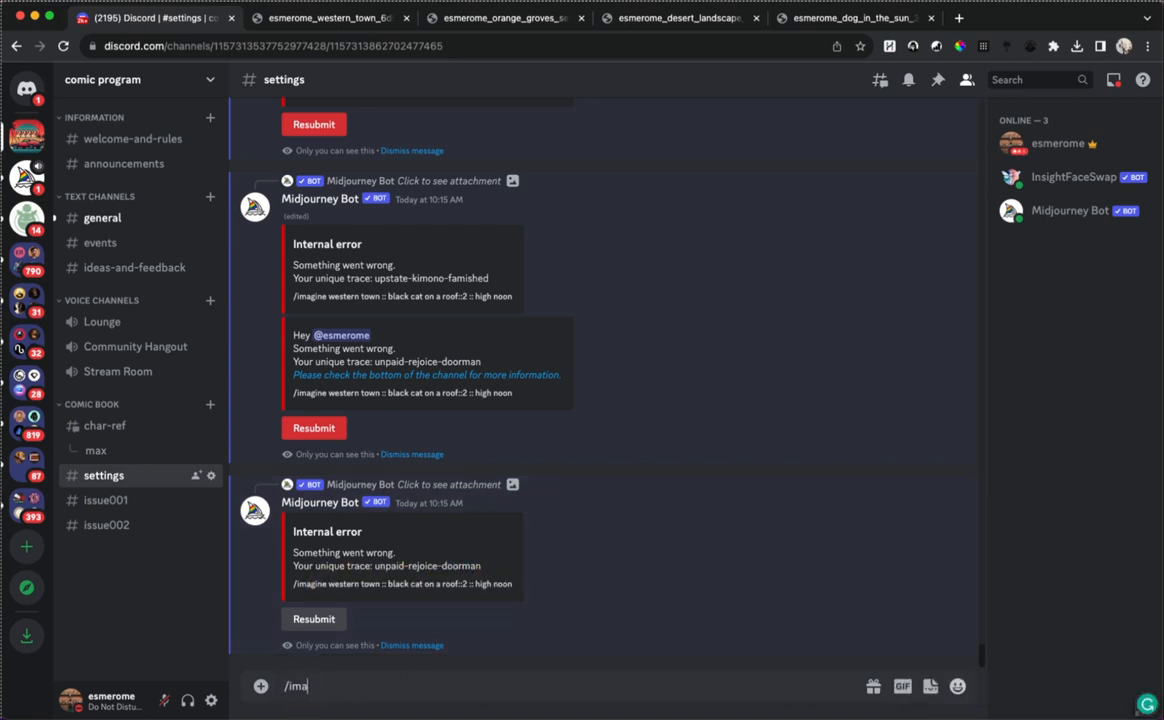
key("BackSpace")
key("BackSpace")
key("BackSpace")
key("BackSpace")
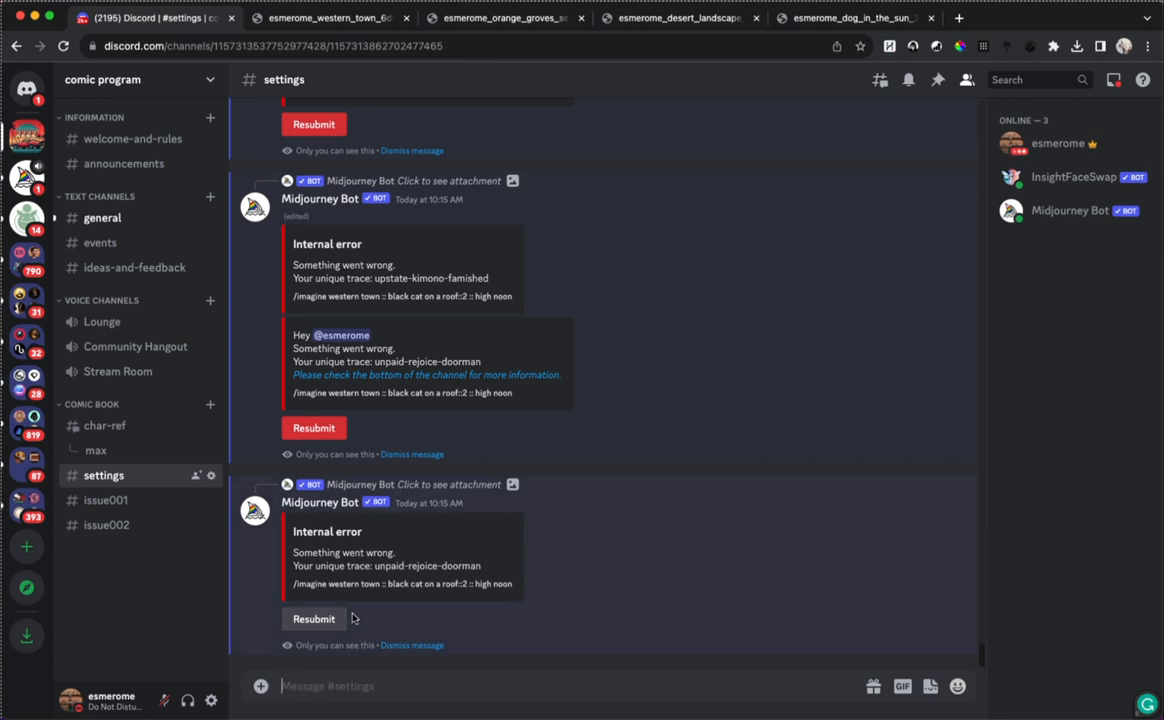
type("/imagine")
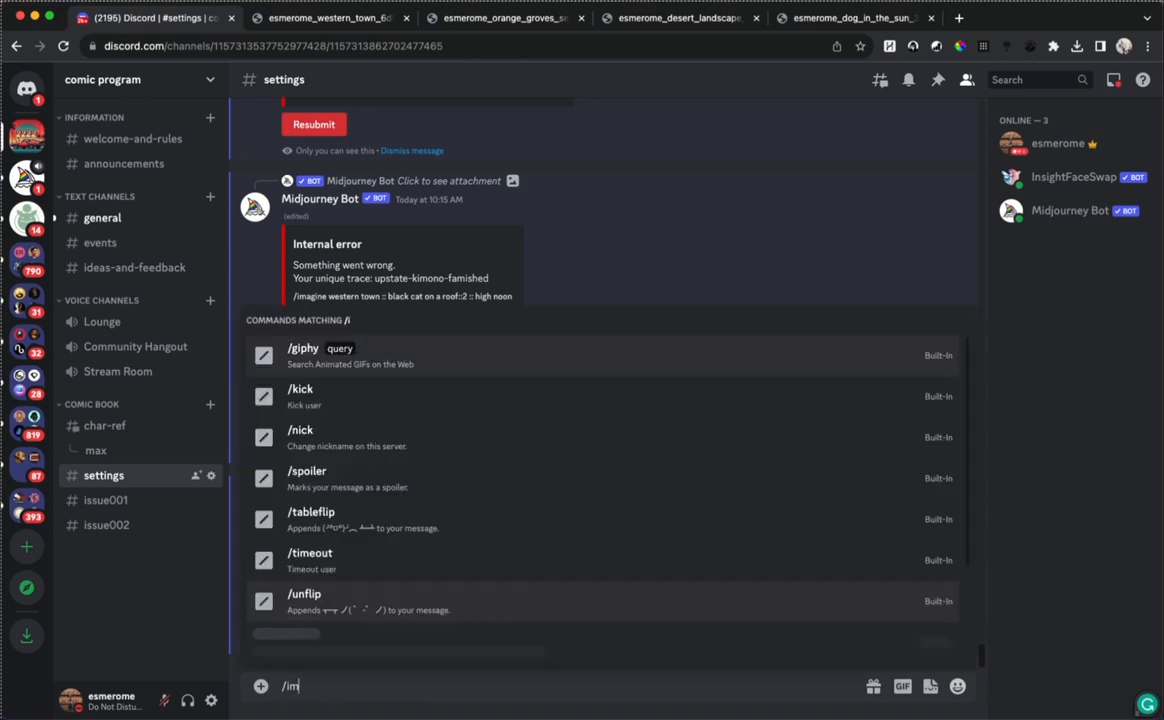
key("Tab")
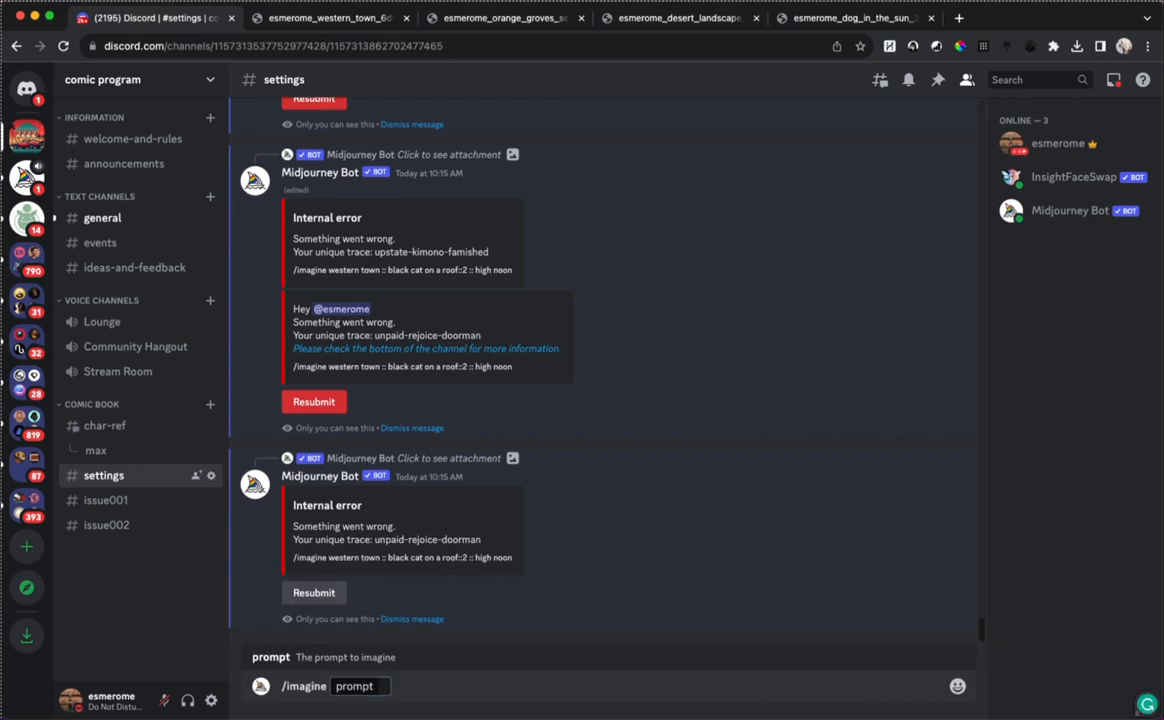
key("super+v")
key("Return")
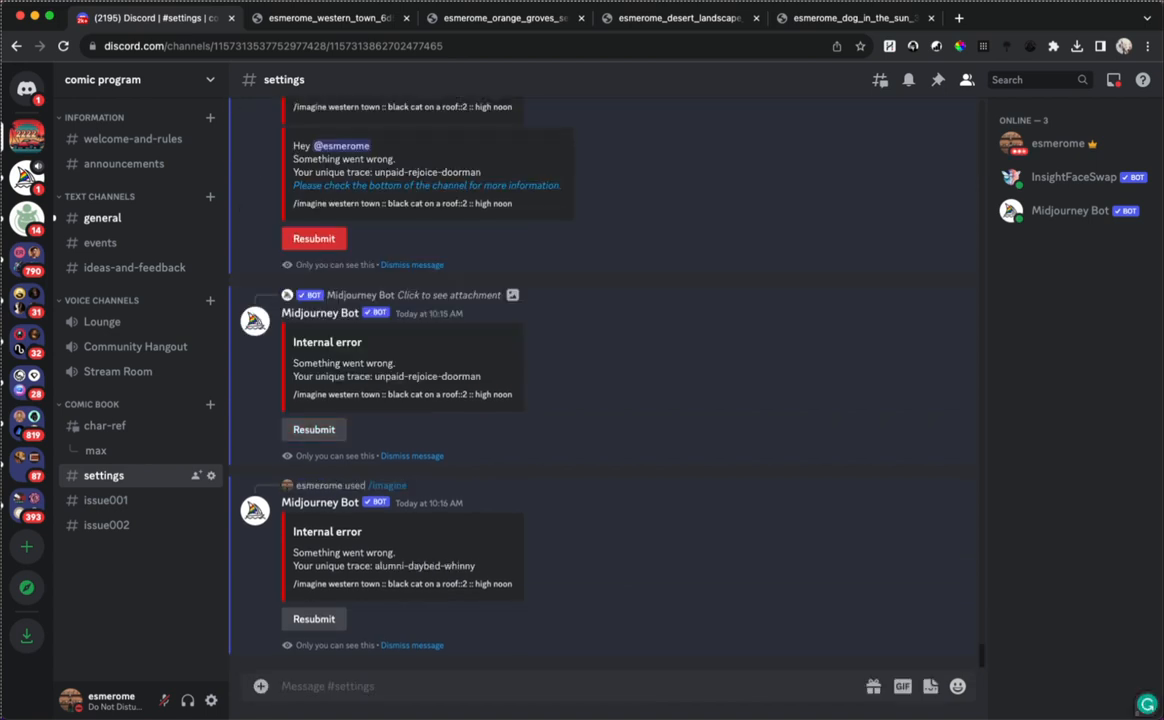
Dismiss the internal error messages for the "high noon" prompt from the channel
left_click(417, 646)
left_click(417, 646)
left_click(417, 646)
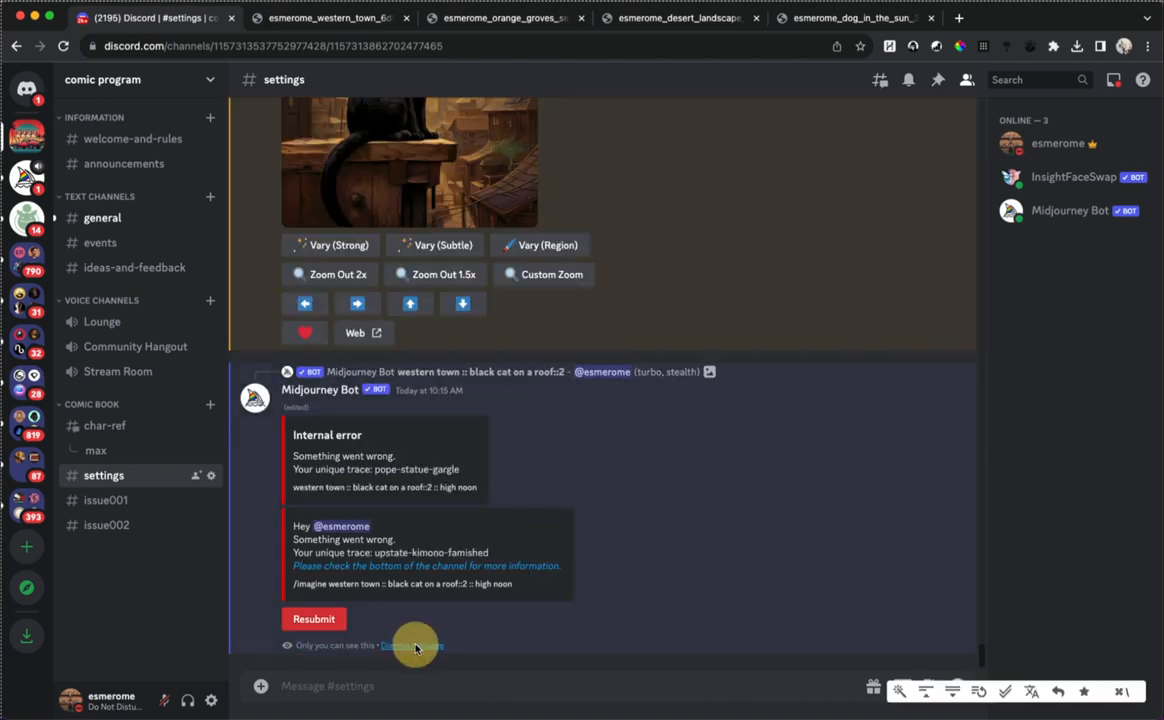
left_click(417, 646)
Review the weighted cat upscales and earlier results back to the midcentury western comics frontier town with a cat perched on a roof
scroll(597, 410, "up", 10)
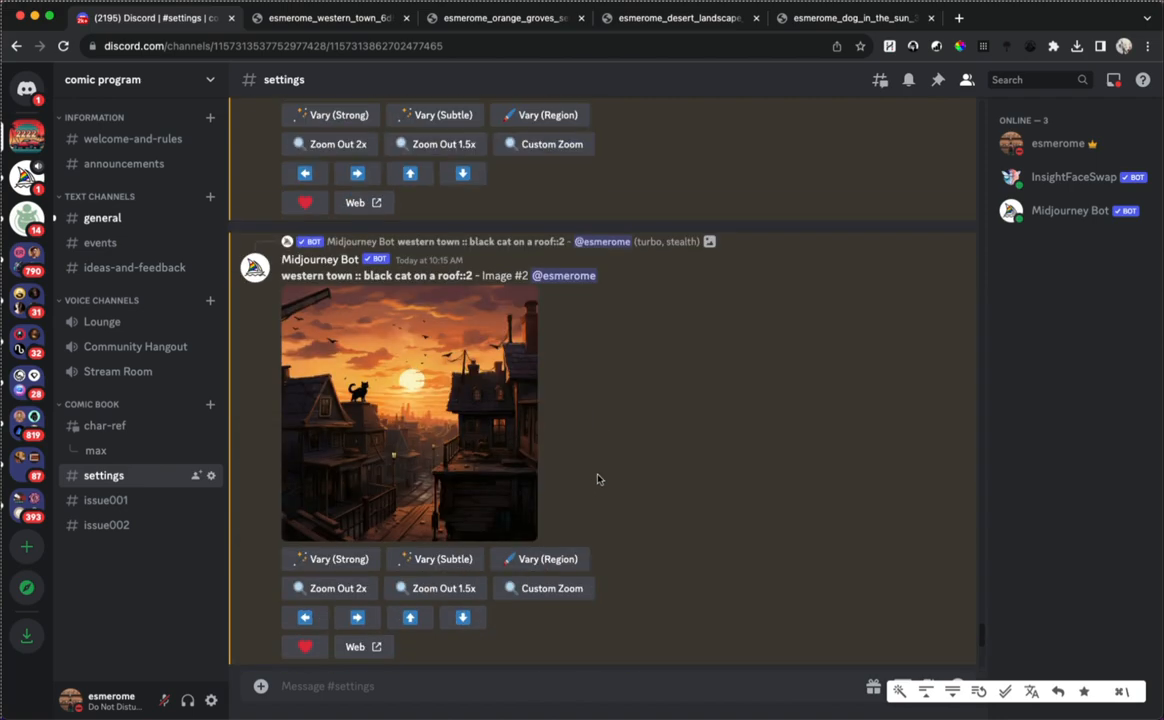
scroll(580, 475, "down", 10)
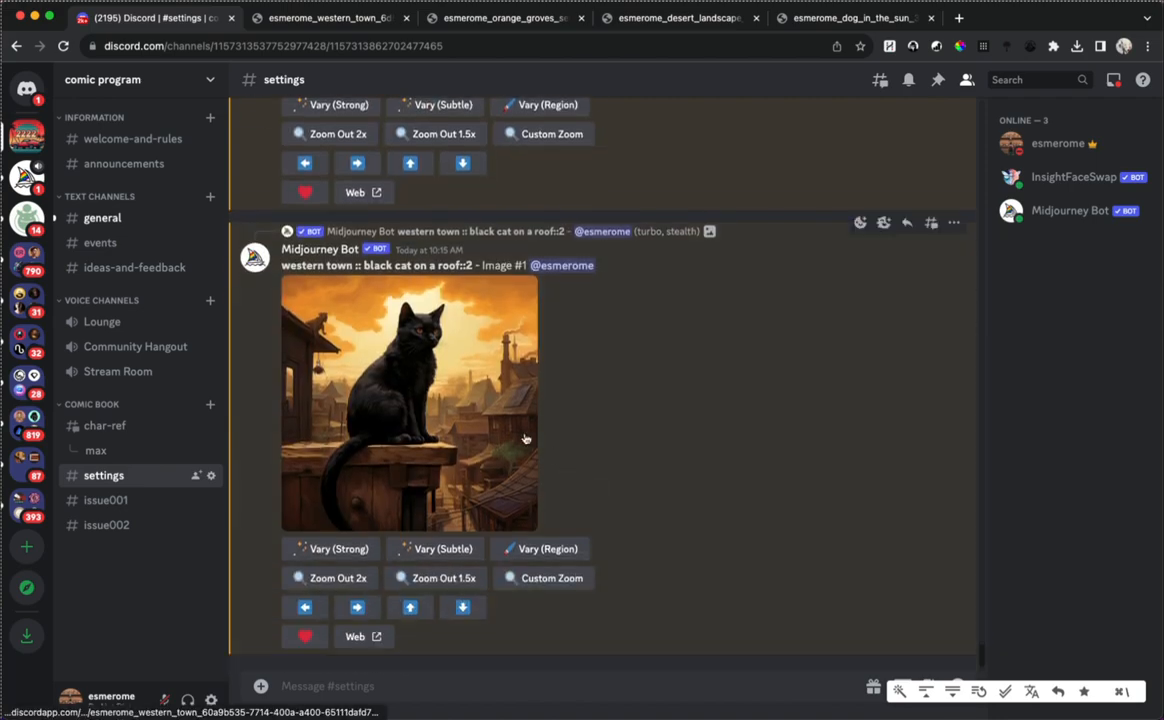
scroll(630, 475, "up", 12)
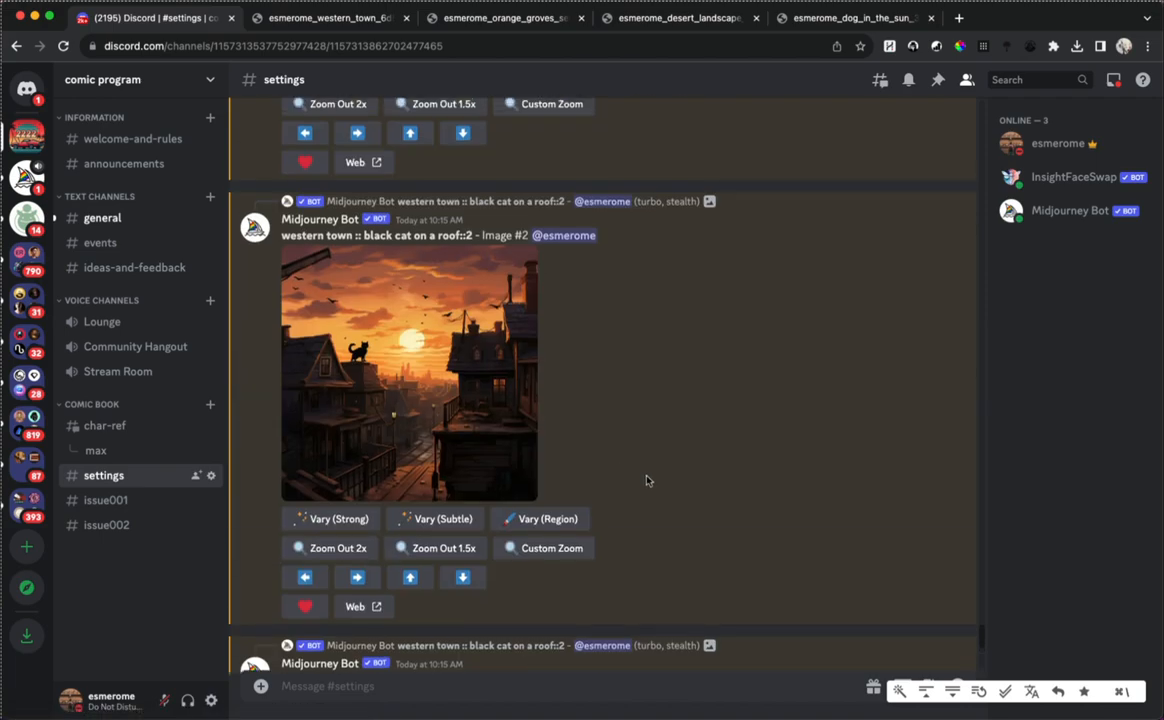
scroll(646, 481, "up", 10)
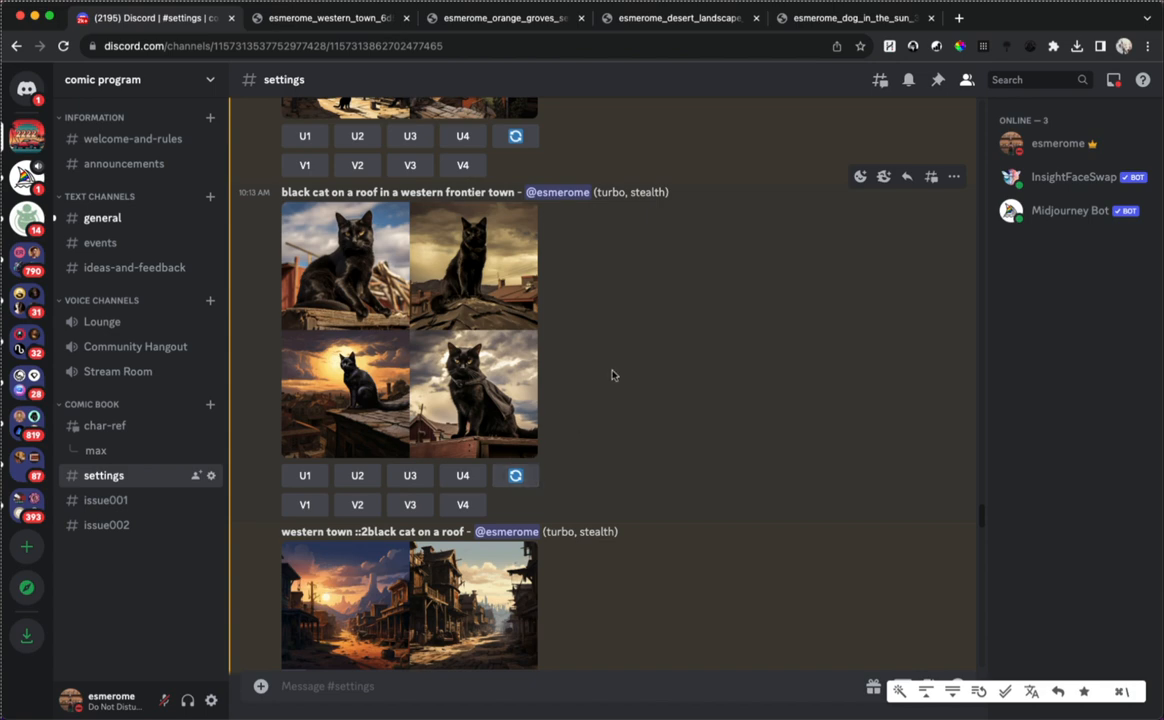
scroll(644, 346, "up", 10)
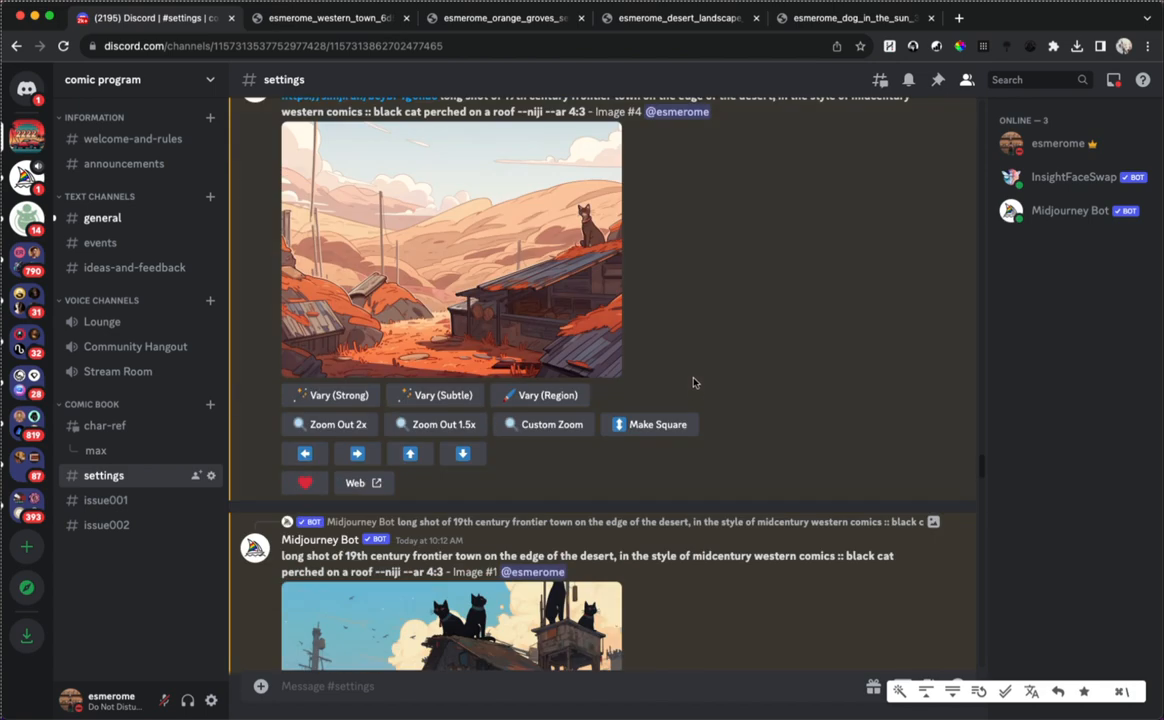
scroll(694, 382, "up", 4)
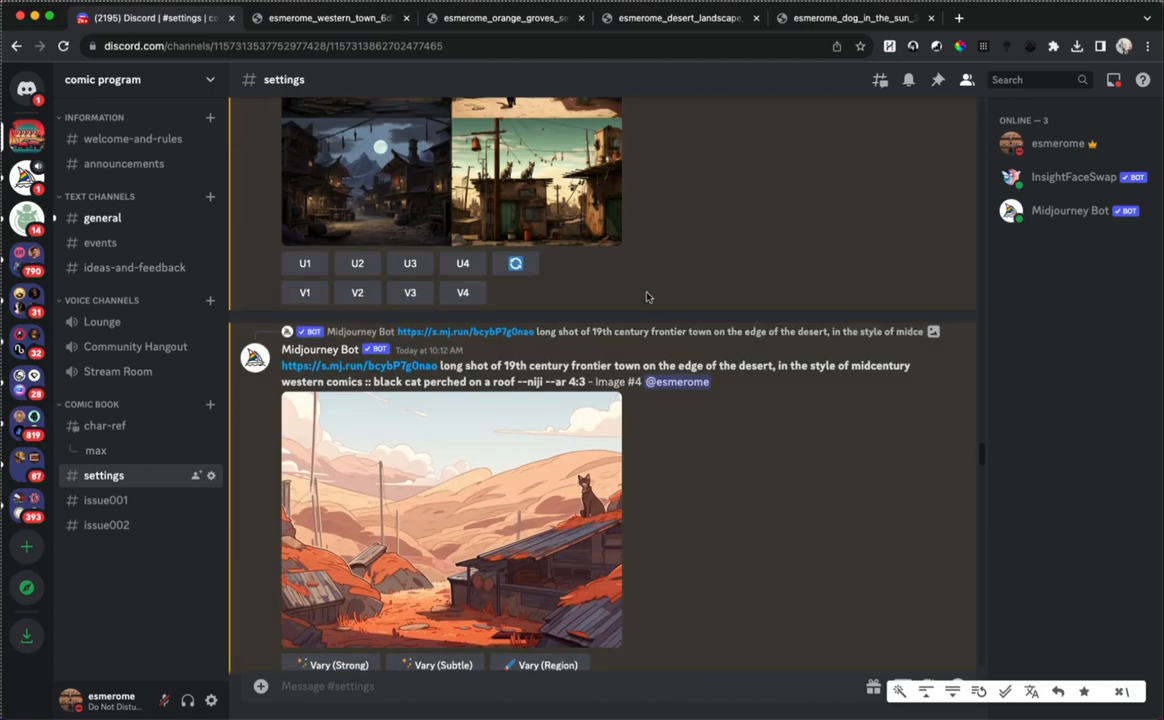